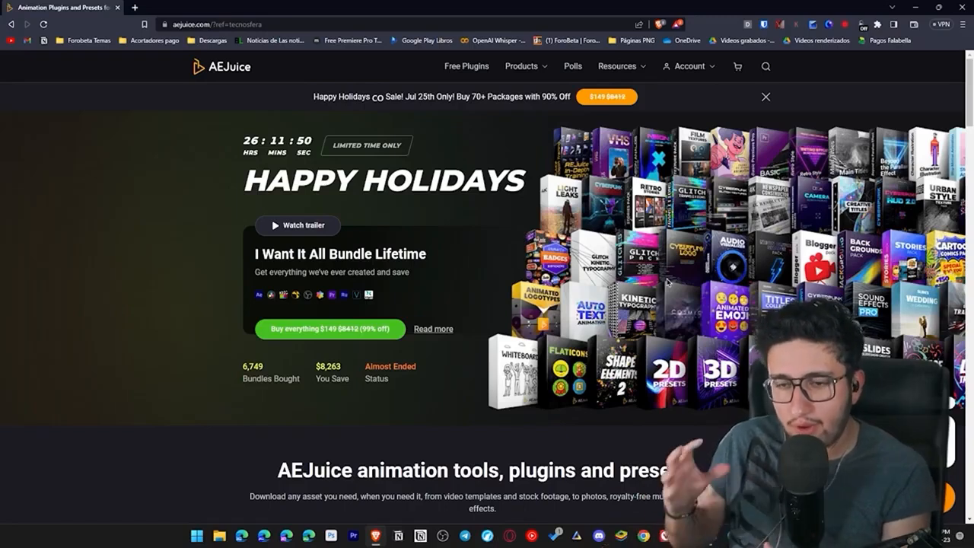
Open the AEJuice Free Plugins page and request the Windows download by submitting the contact e-mail
scroll(715, 368, "down", 1)
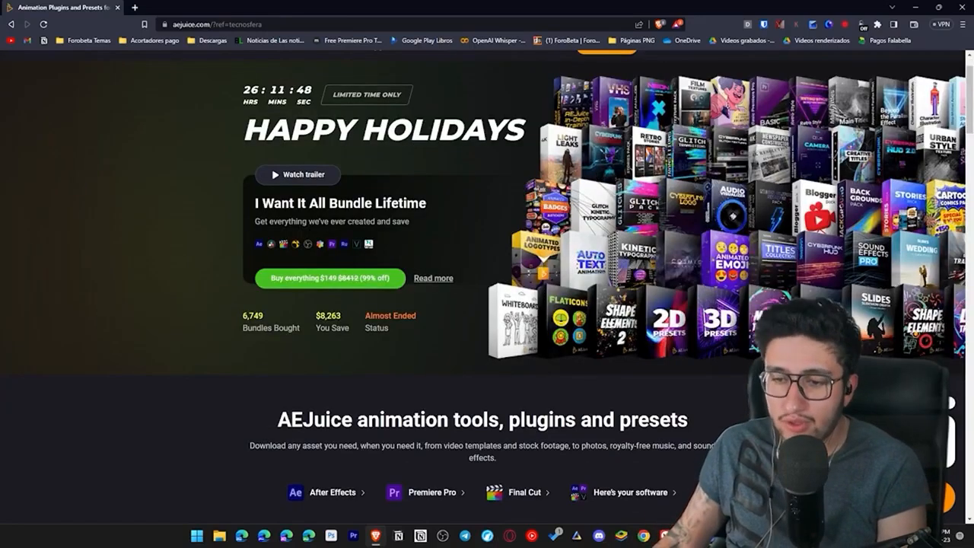
scroll(715, 369, "up", 1)
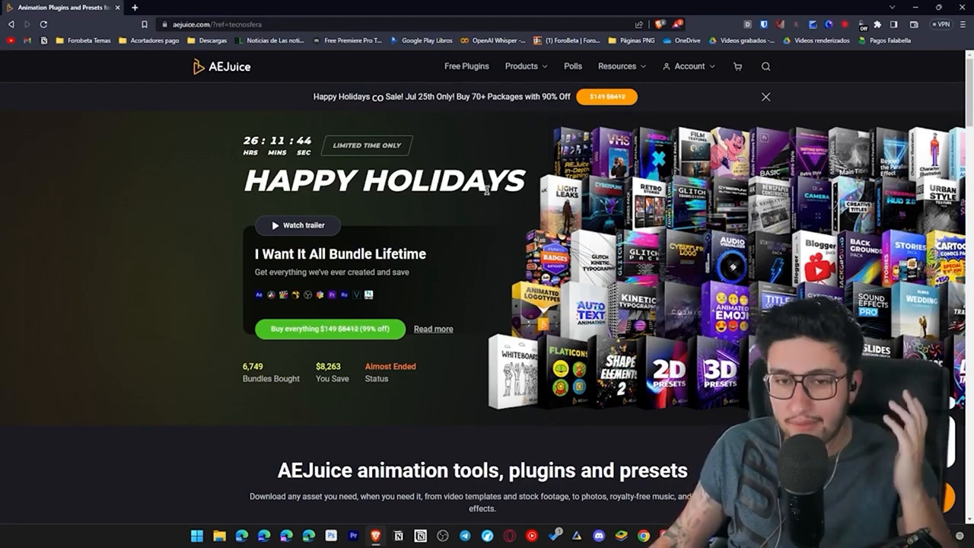
left_click(477, 69)
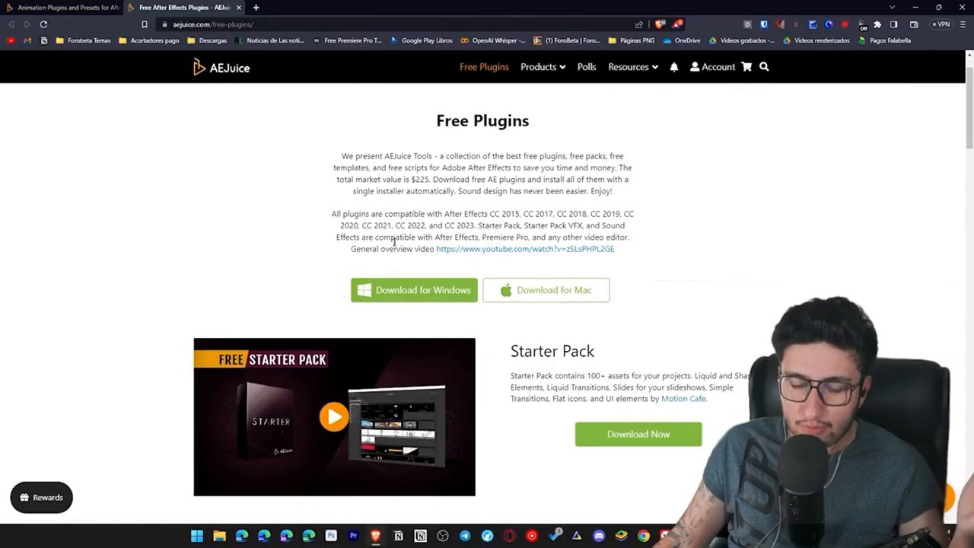
scroll(613, 303, "up", 1)
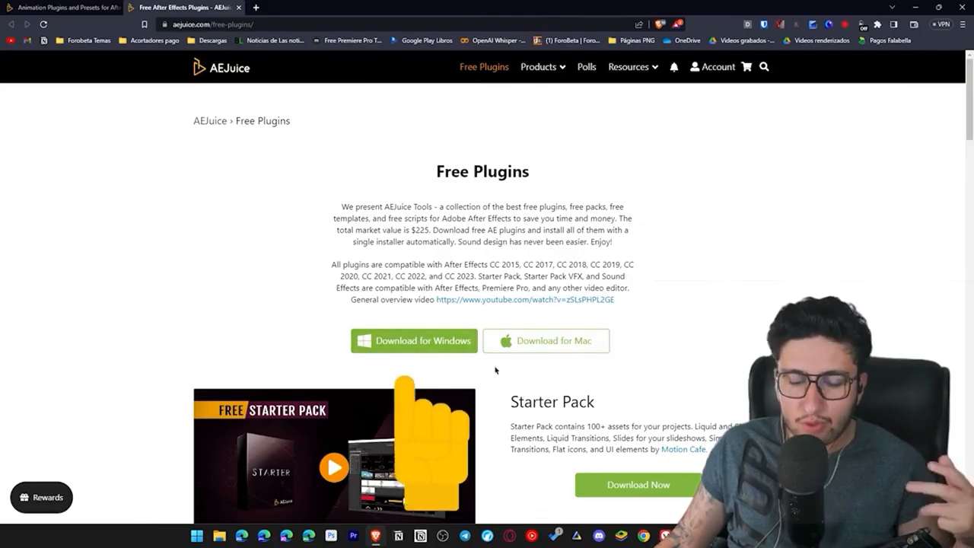
left_click(396, 336)
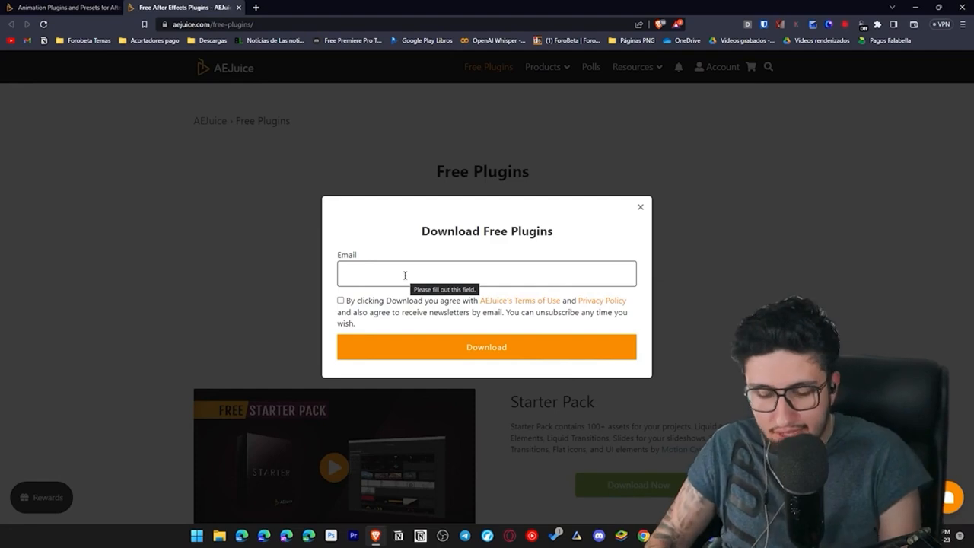
type("m")
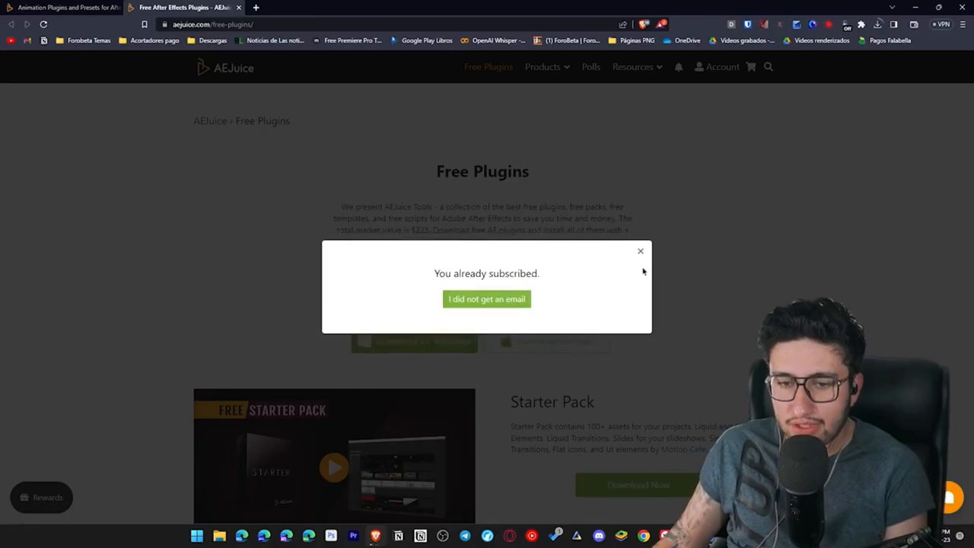
left_click(641, 256)
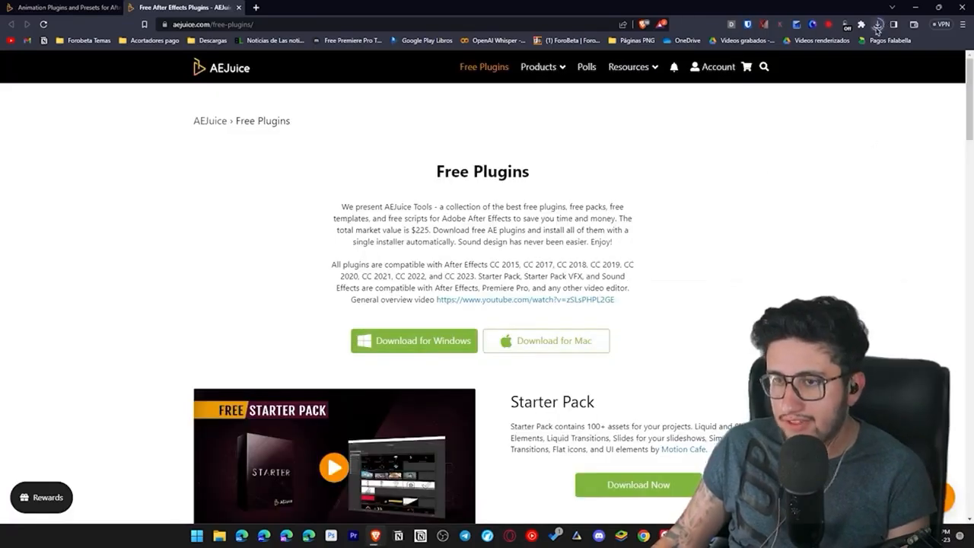
Open the downloaded pack_manager_installer (2).zip archive and run pack_manager_installer.exe
left_click(878, 29)
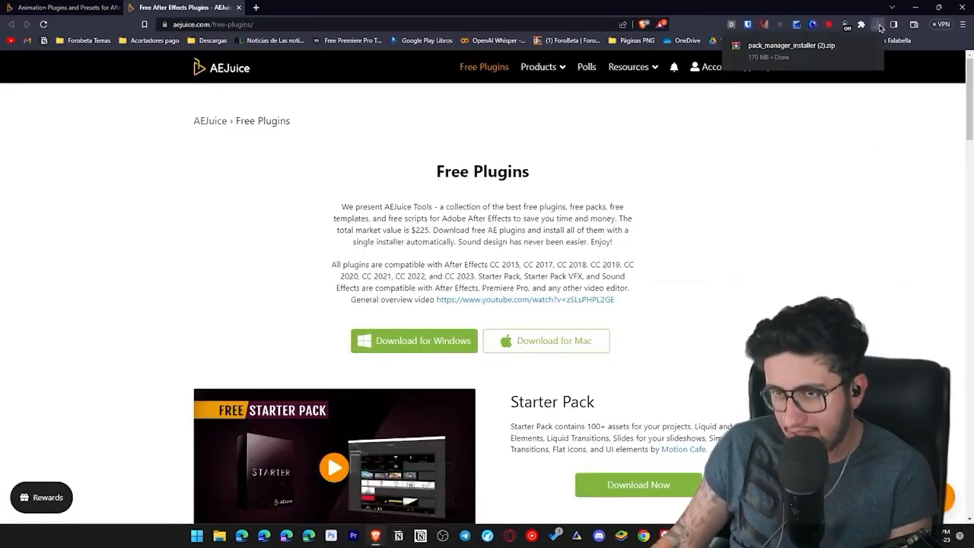
left_click(793, 47)
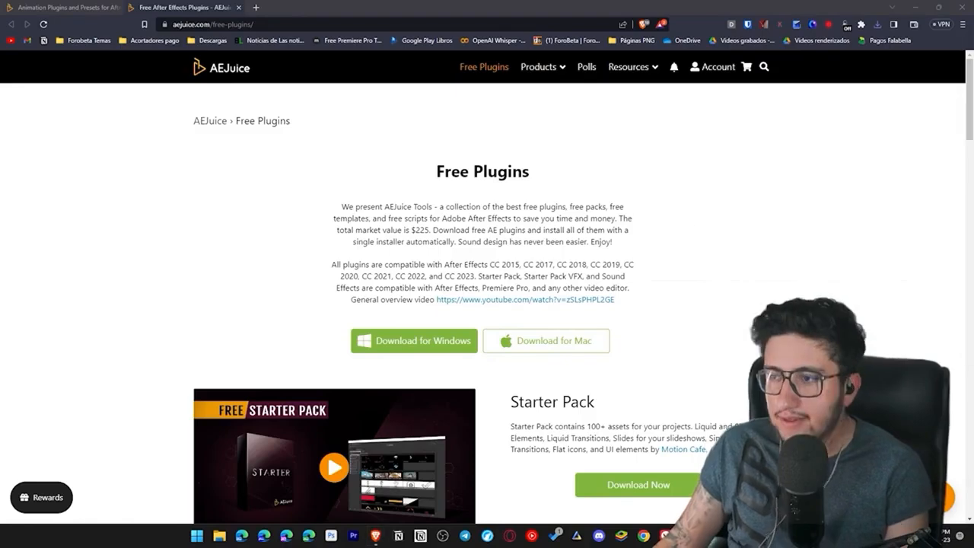
double_click(205, 6)
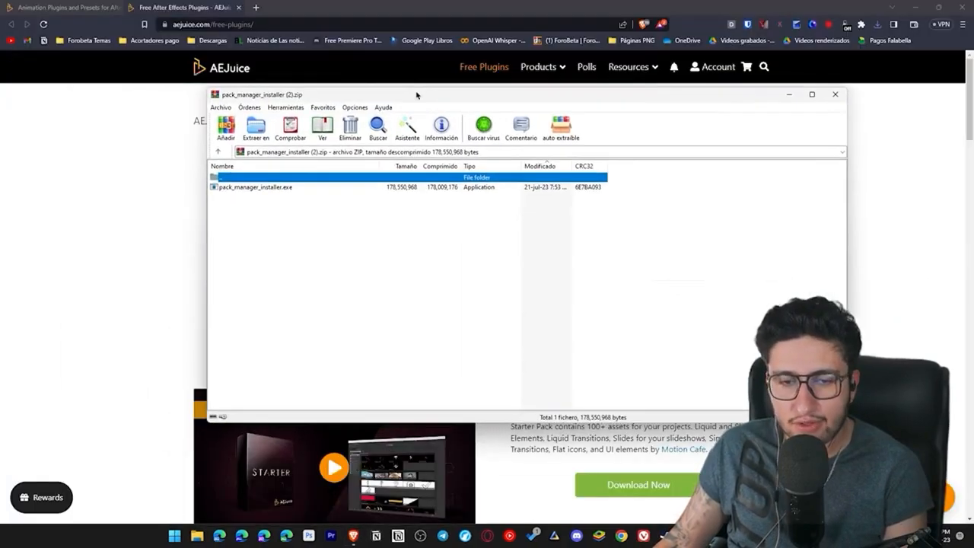
double_click(284, 188)
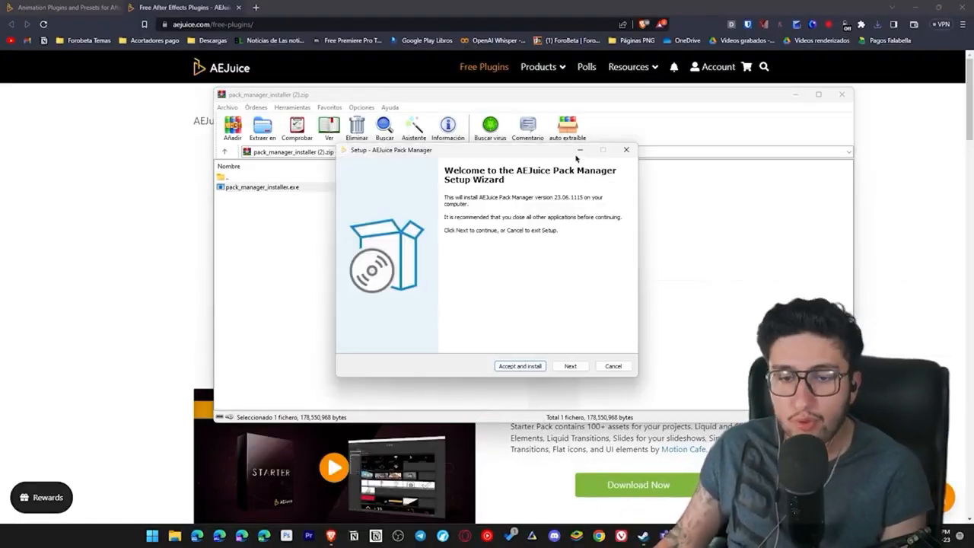
Accept the license and install AEJuice Pack Manager with After Effects CC, Premiere Pro and Standalone support, finish setup and launch Adobe Premiere Pro
left_click(571, 366)
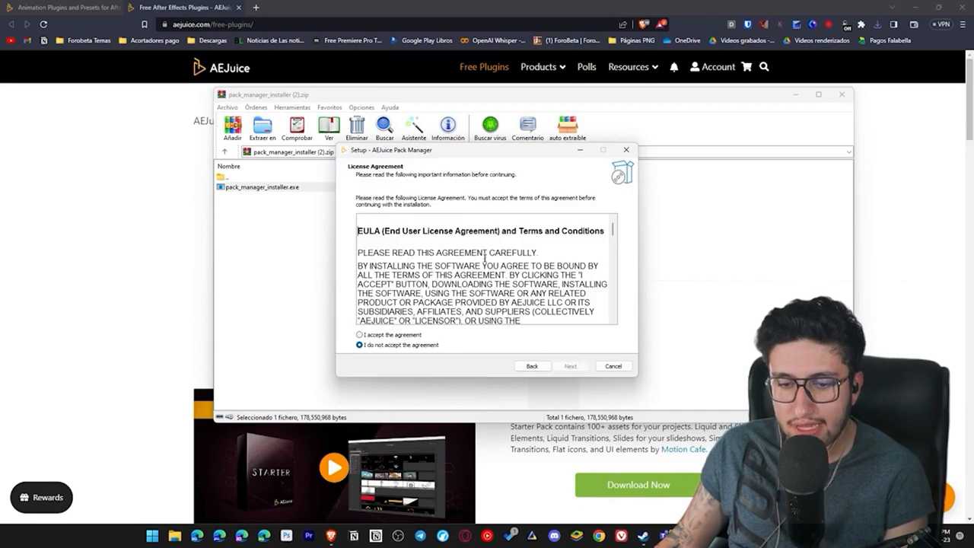
left_click(373, 338)
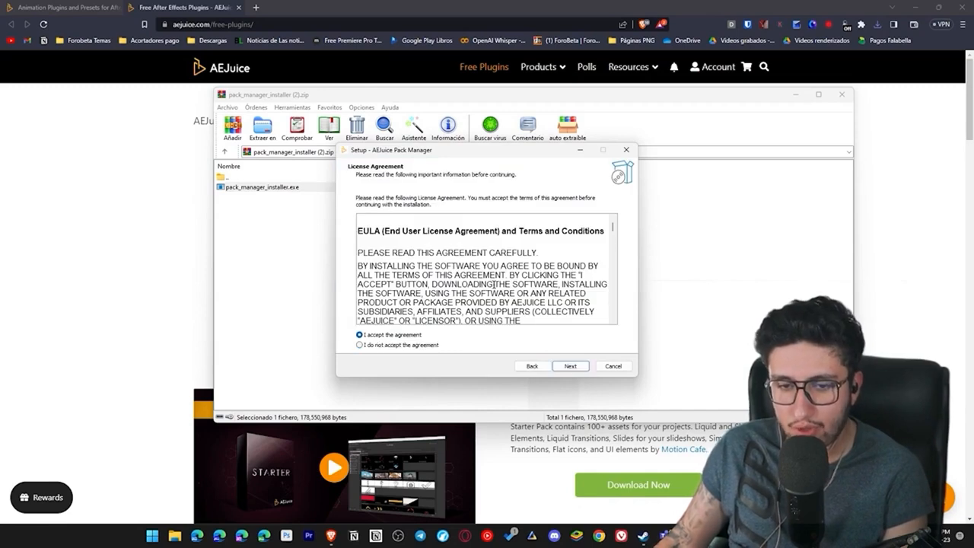
mouse_move(611, 237)
left_mouse_down()
mouse_move(613, 266)
mouse_move(612, 228)
left_mouse_up()
left_click(570, 366)
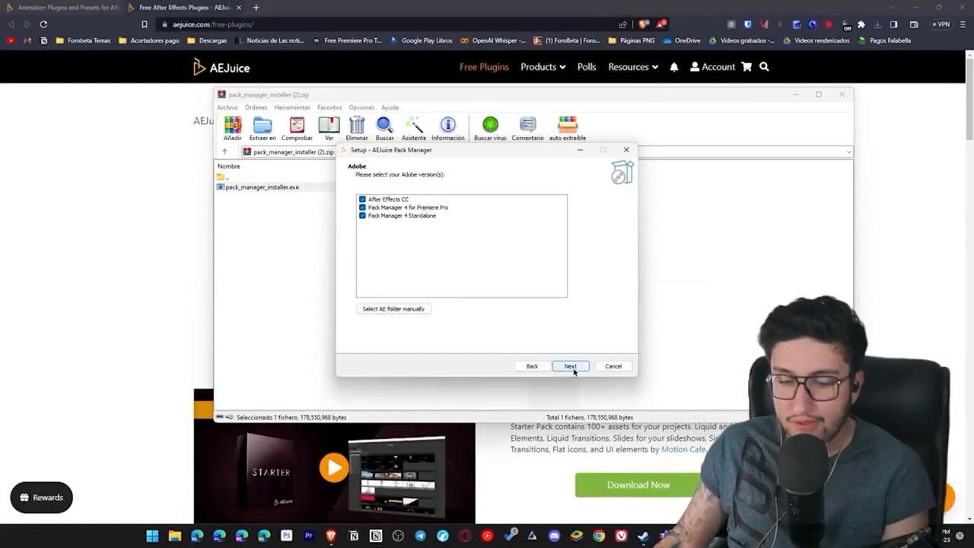
left_click(574, 371)
left_click(572, 367)
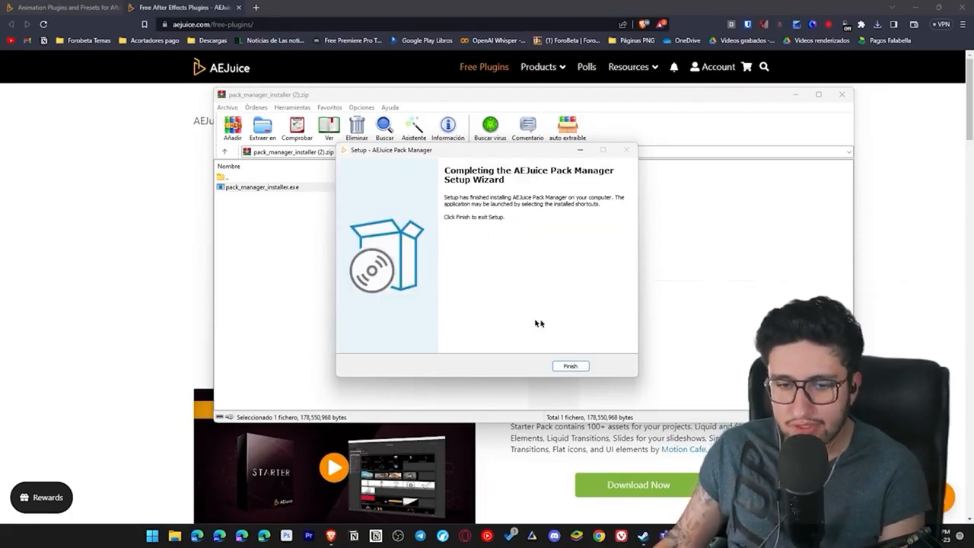
left_click(570, 366)
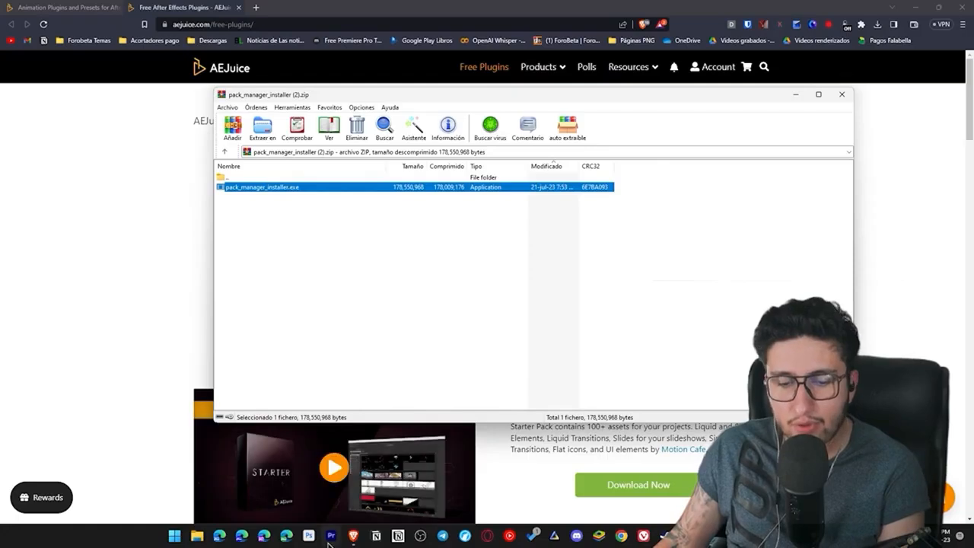
left_click(330, 539)
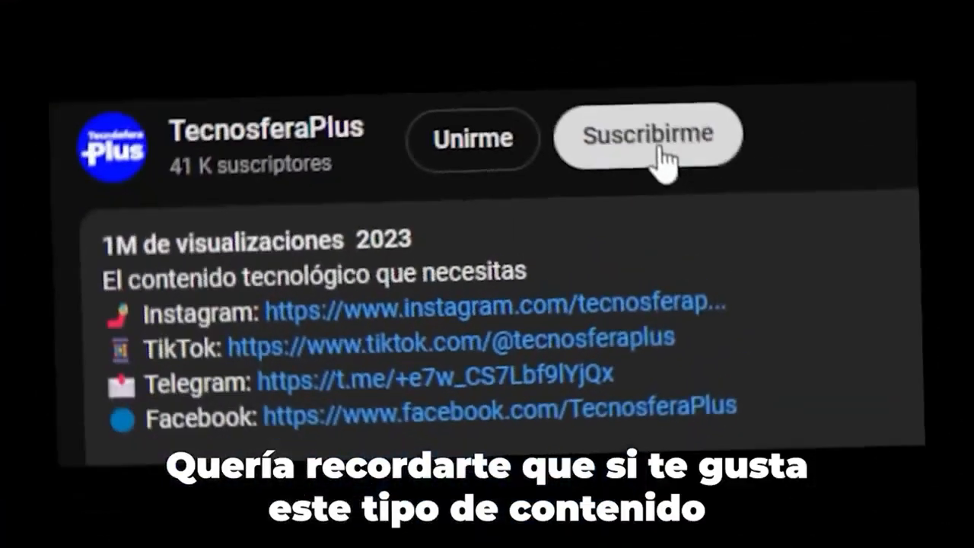
left_click(662, 156)
left_click(770, 152)
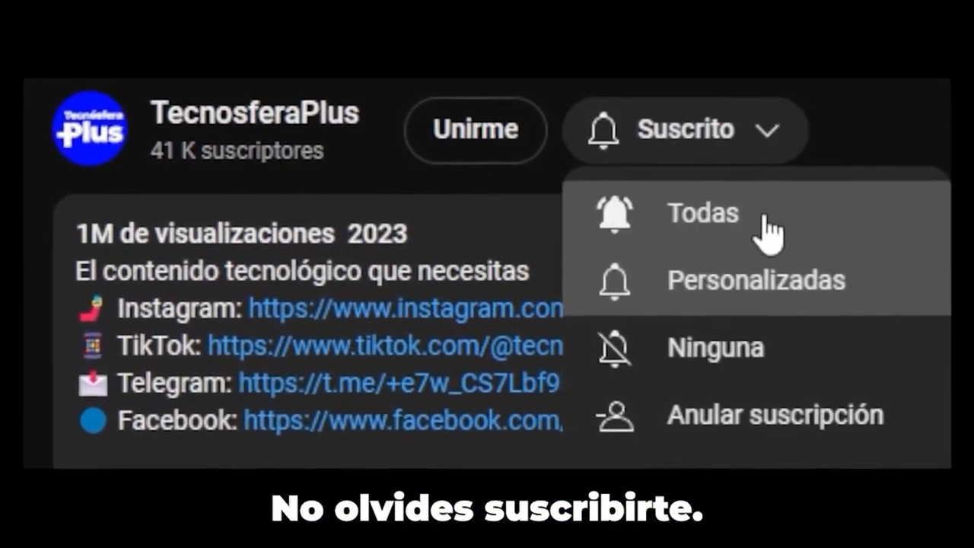
left_click(761, 217)
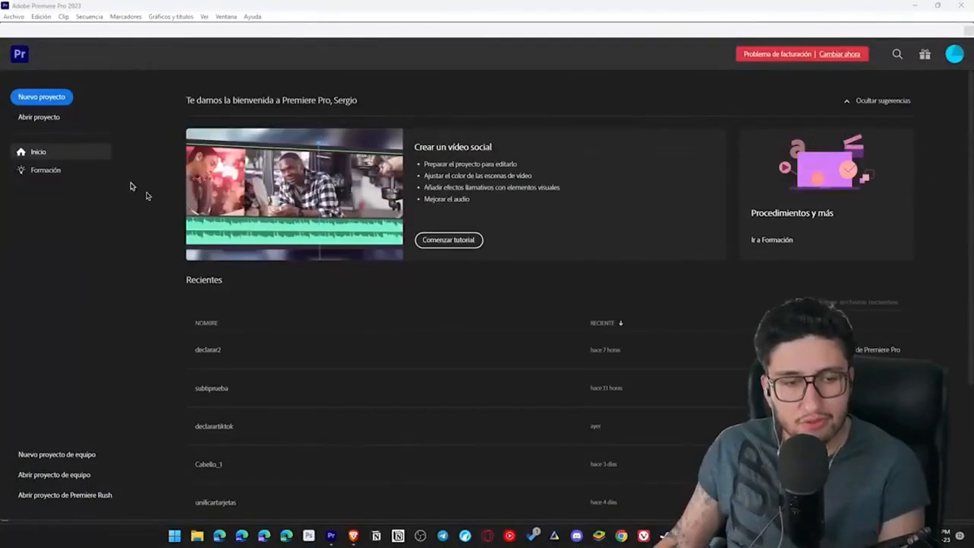
Create a new Premiere Pro project named PruebaPlugin
left_click(42, 97)
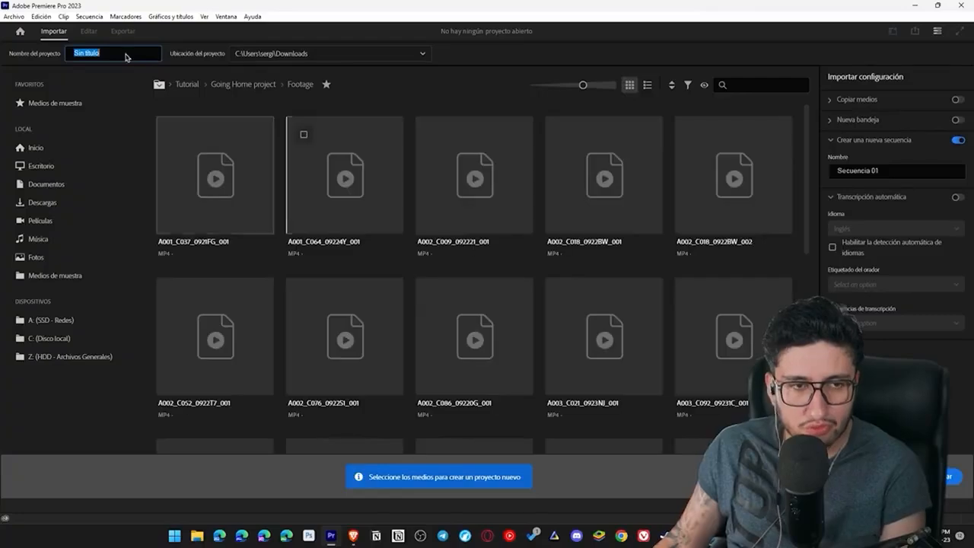
type("PruebaPlugin")
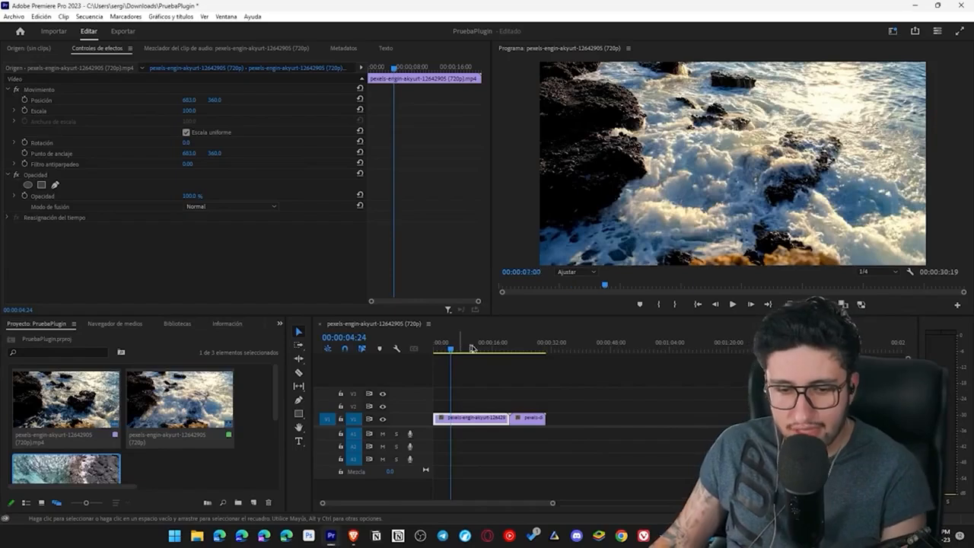
With the playhead at 00:00:14:01, trim about 3 seconds off the first timeline clip's start and delete the gap left before it
left_click_drag(472, 348, 485, 348)
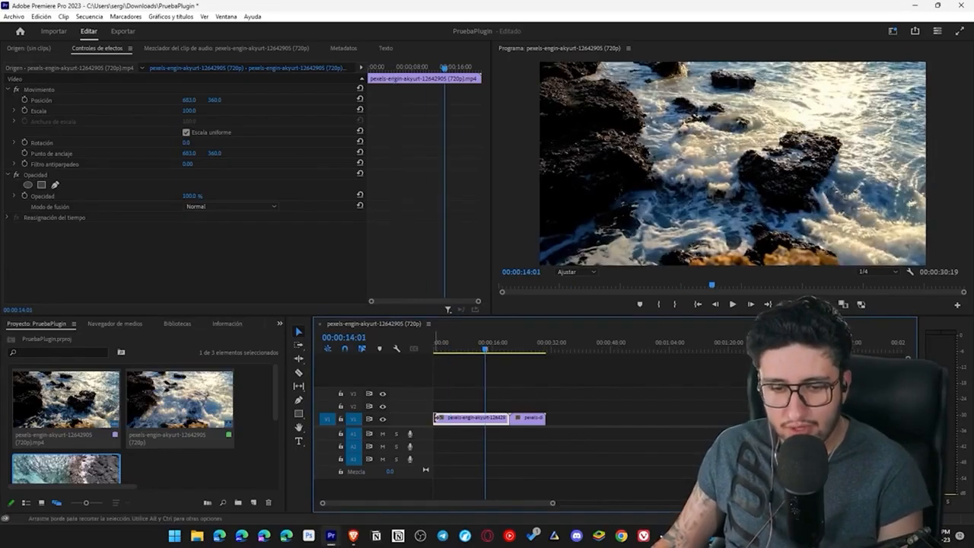
left_click_drag(436, 418, 446, 418)
left_click(450, 440)
key("Delete")
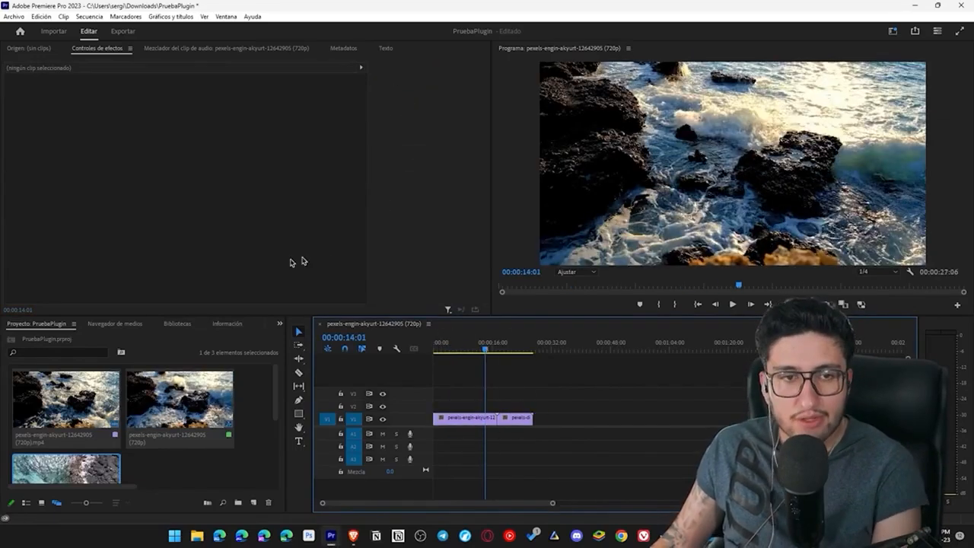
Open the AEJuice Pack Manager 4 extension and dock it in the same panel group as Effect Controls
left_click(227, 16)
left_click(255, 16)
left_click(225, 16)
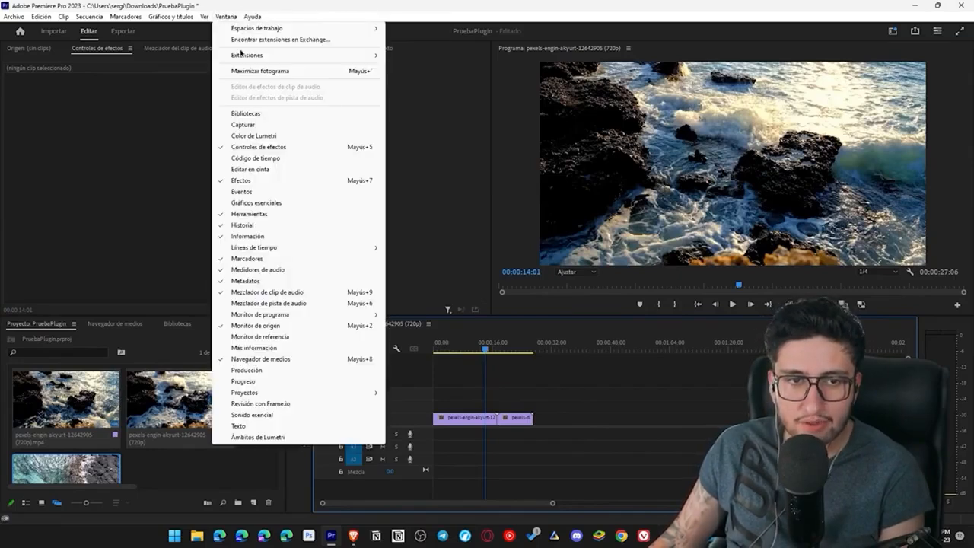
mouse_move(283, 61)
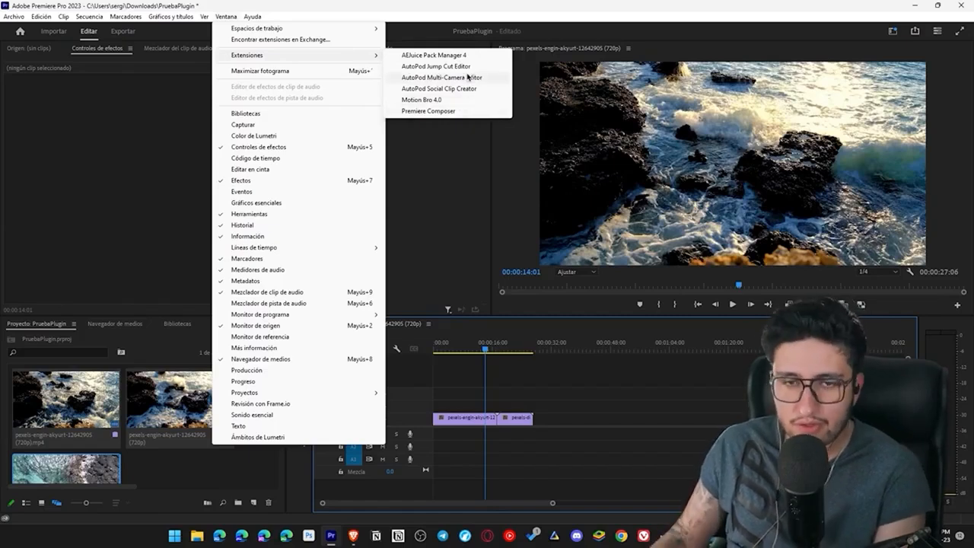
left_click(431, 56)
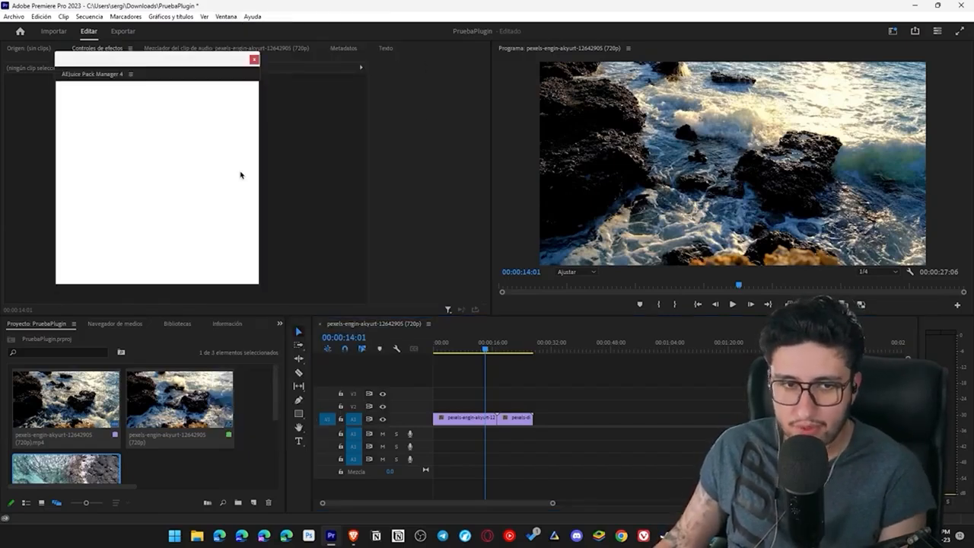
left_click_drag(124, 81, 161, 48)
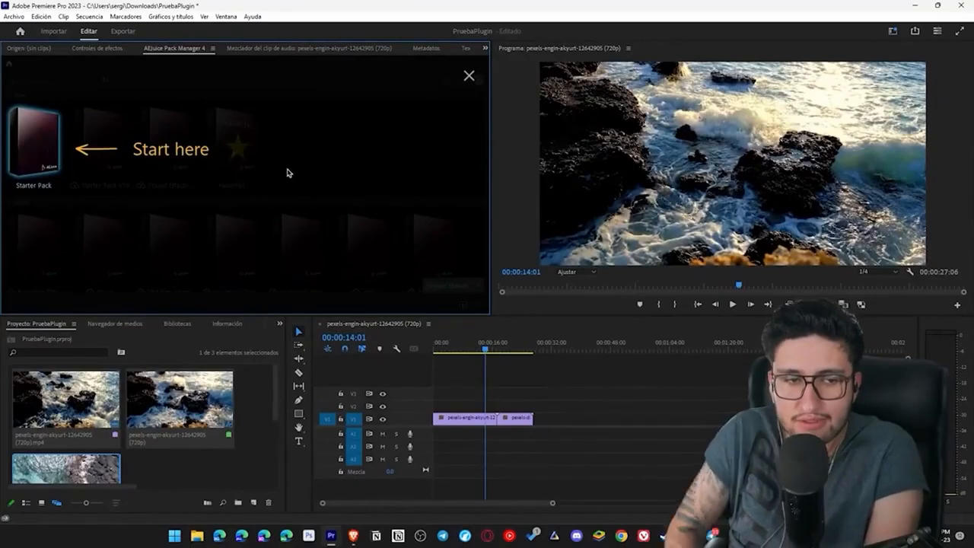
Open the Starter Pack in AEJuice Pack Manager and dismiss its introductory guide overlay
left_click(102, 176)
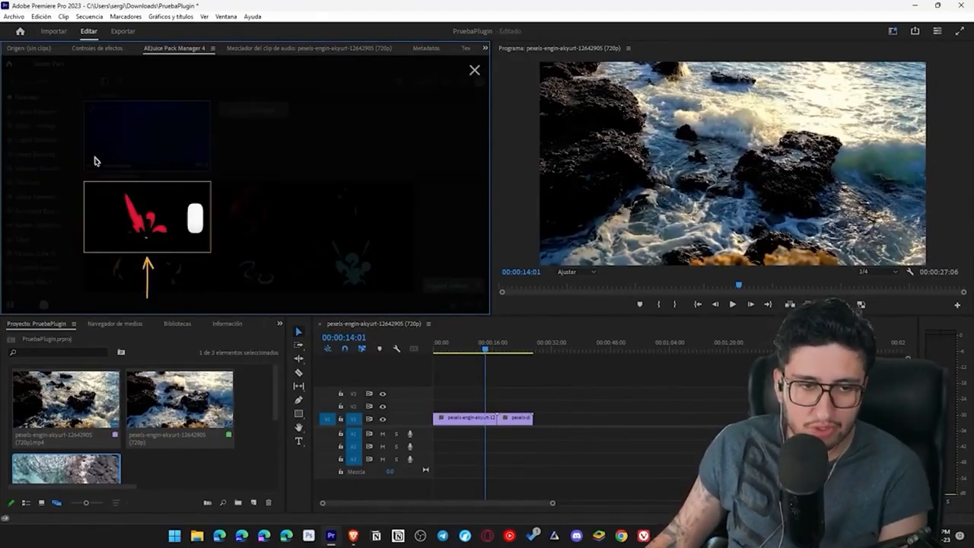
left_click(481, 74)
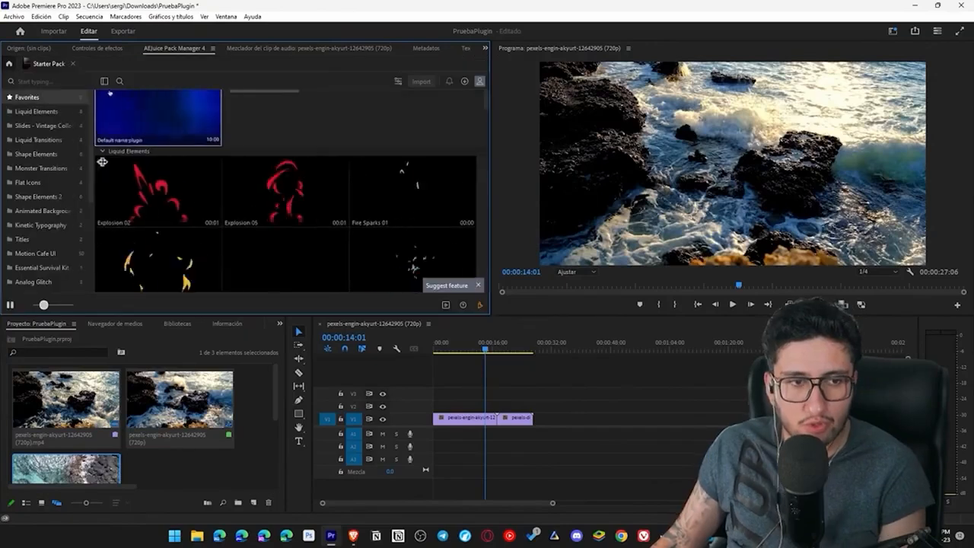
scroll(97, 226, "down", 3)
scroll(103, 228, "up", 3)
Browse the Starter Pack categories from Liquid Elements and Slides - Vintage Collection through the transition and Shape Elements groups to Flat Icons
left_click(57, 154)
left_click(48, 114)
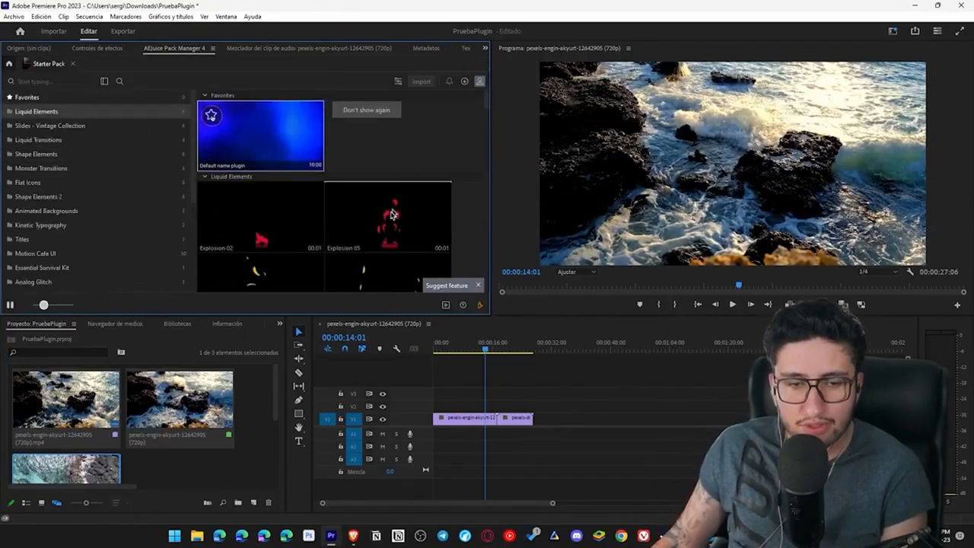
scroll(289, 198, "down", 4)
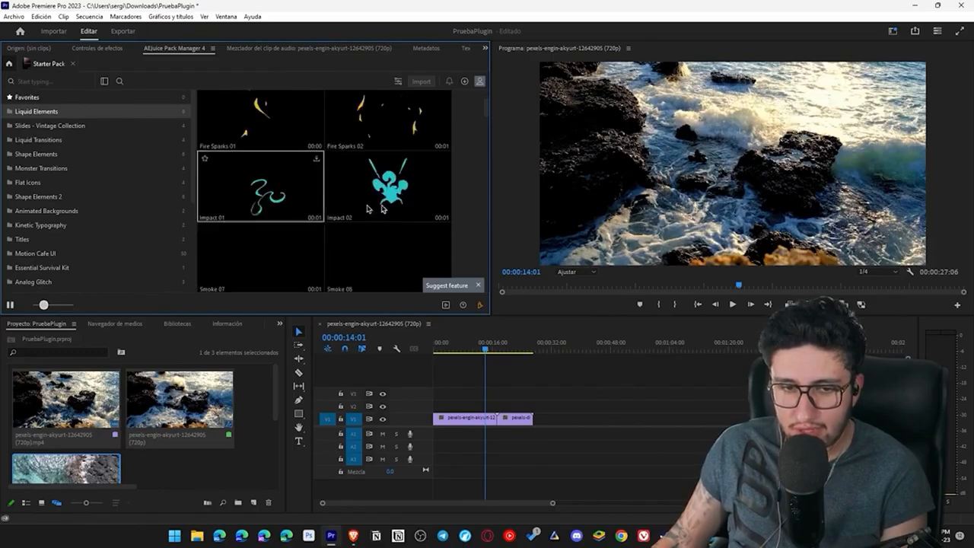
scroll(380, 228, "down", 2)
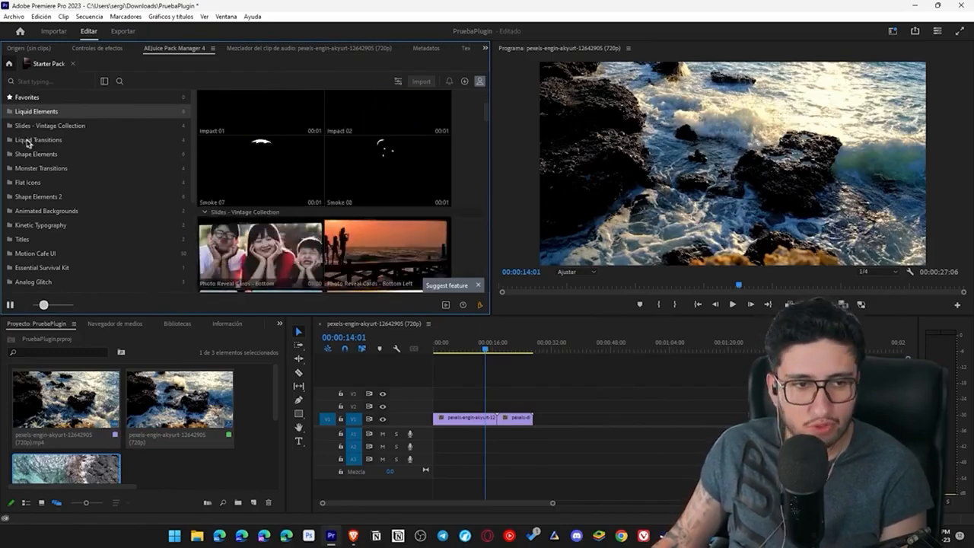
left_click(50, 126)
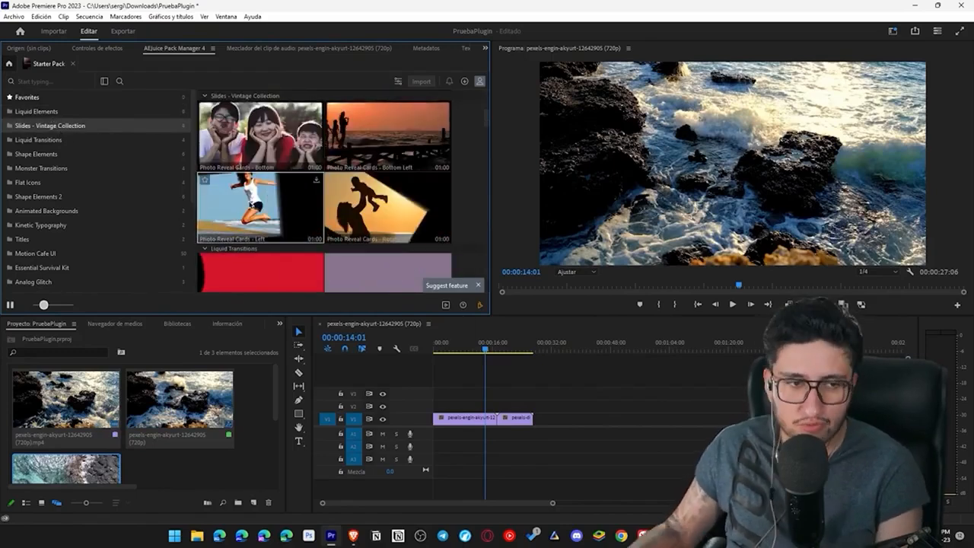
left_click(55, 140)
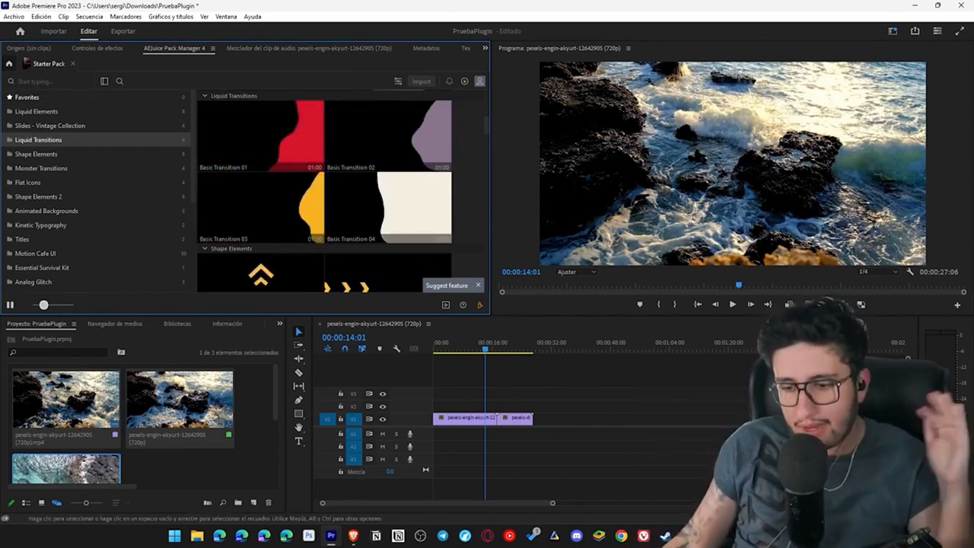
left_click(61, 156)
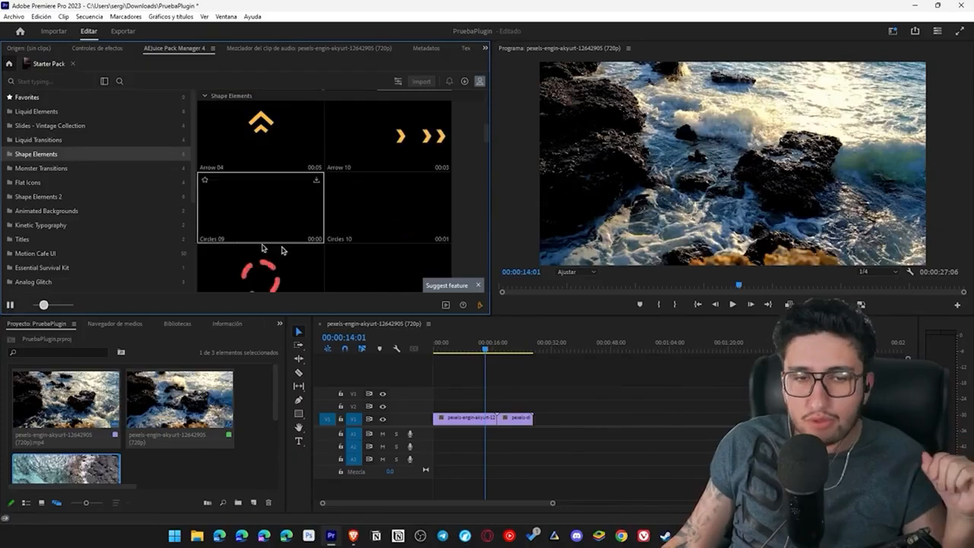
scroll(462, 226, "down", 1)
scroll(402, 218, "down", 2)
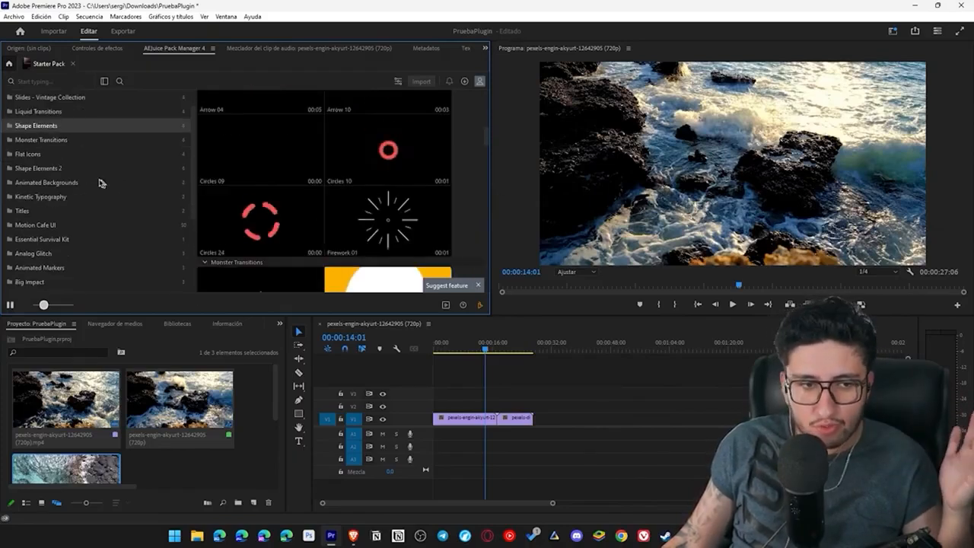
left_click(53, 139)
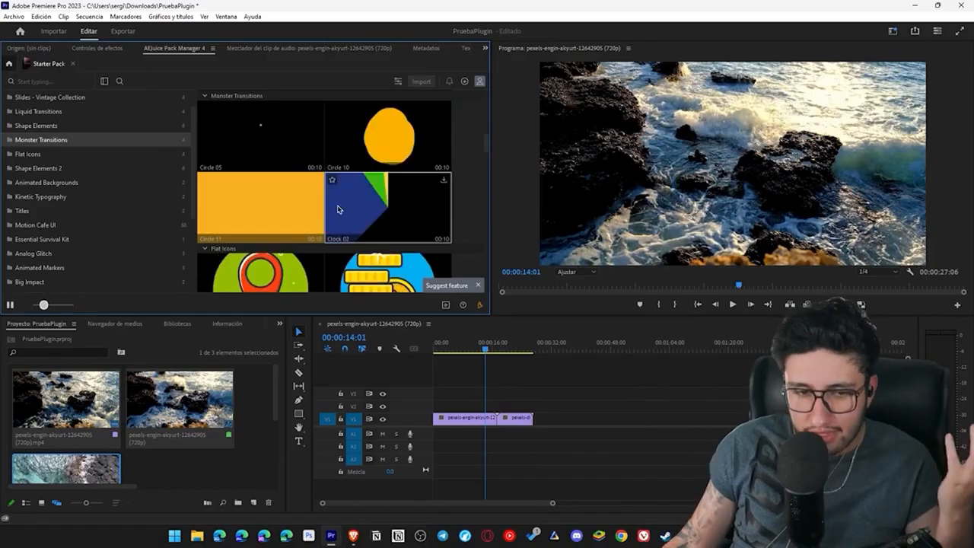
scroll(460, 220, "down", 5)
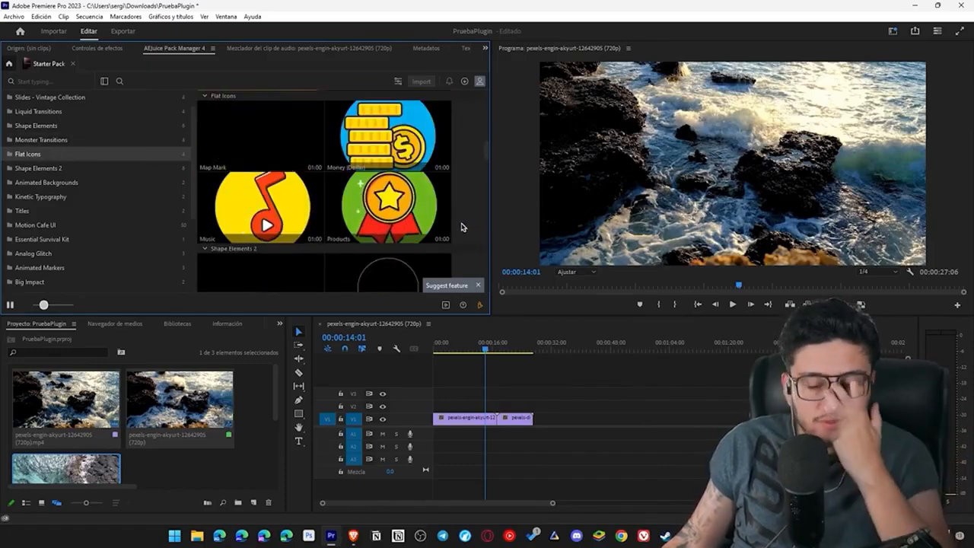
With the playhead at 00:00:08:24, import the Map Mark flat icon onto the track above the first timeline clip
left_click(467, 347)
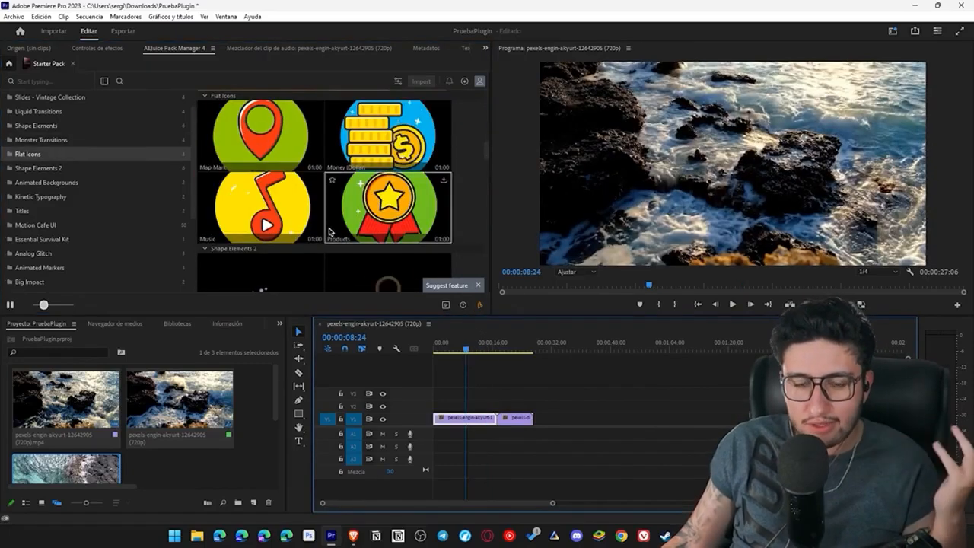
scroll(279, 171, "up", 1)
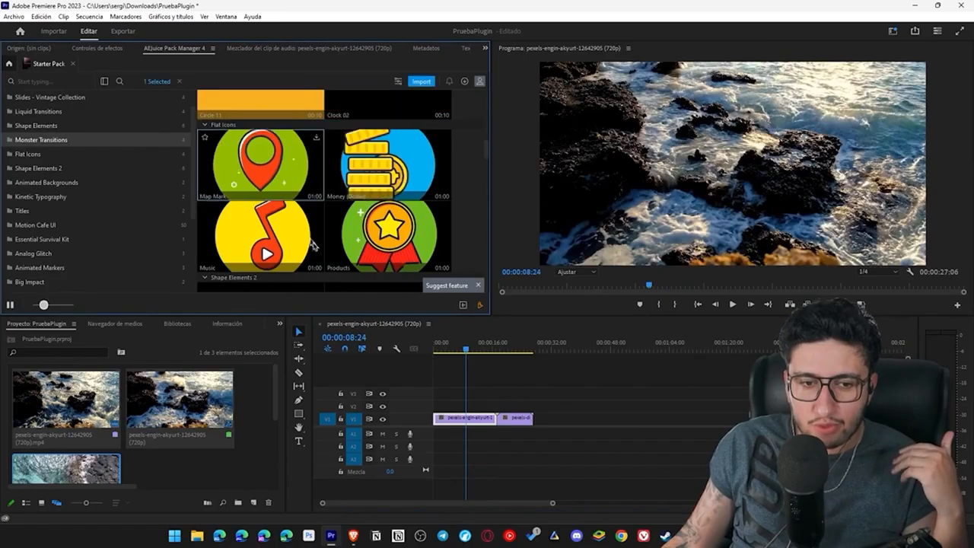
left_click(279, 171)
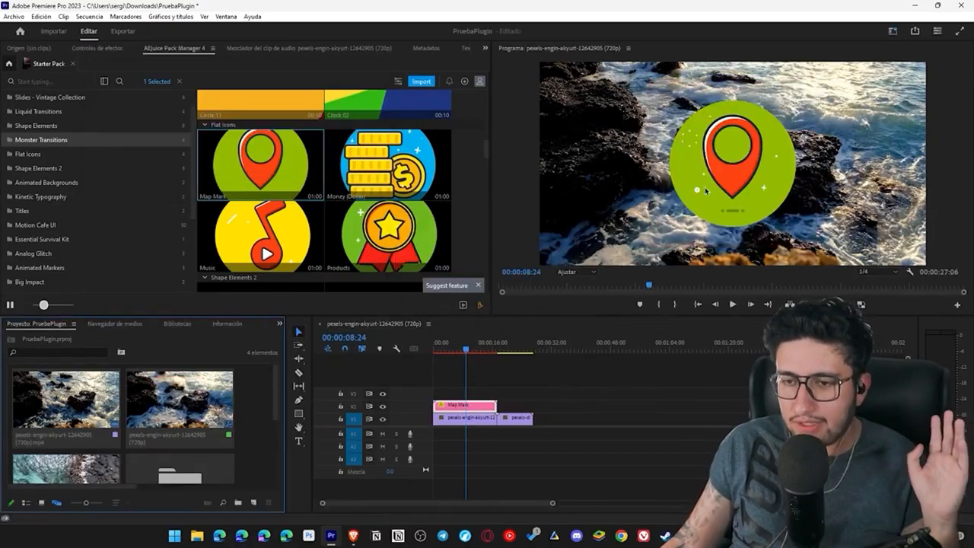
Play the sequence from its beginning to preview the Map Mark icon's entrance animation
left_click_drag(466, 349, 432, 352)
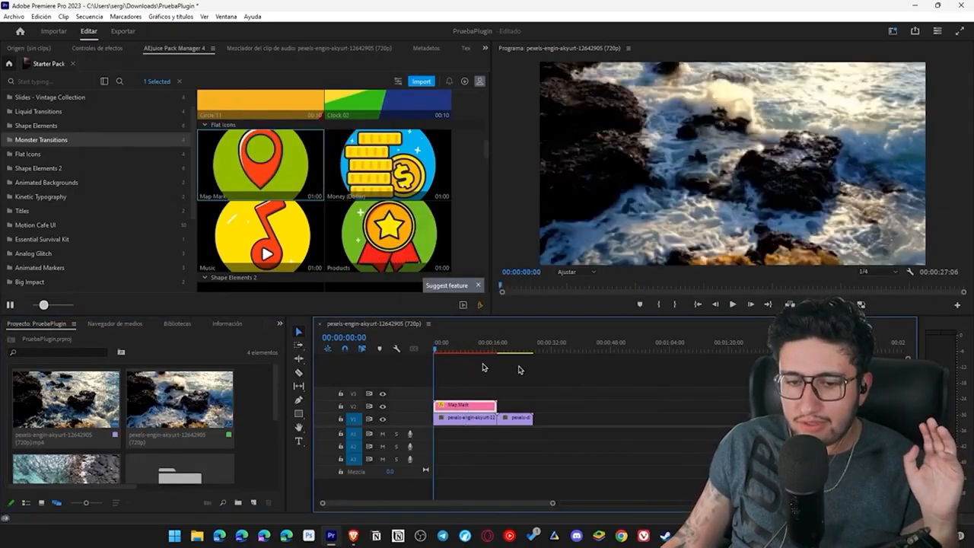
left_click(731, 304)
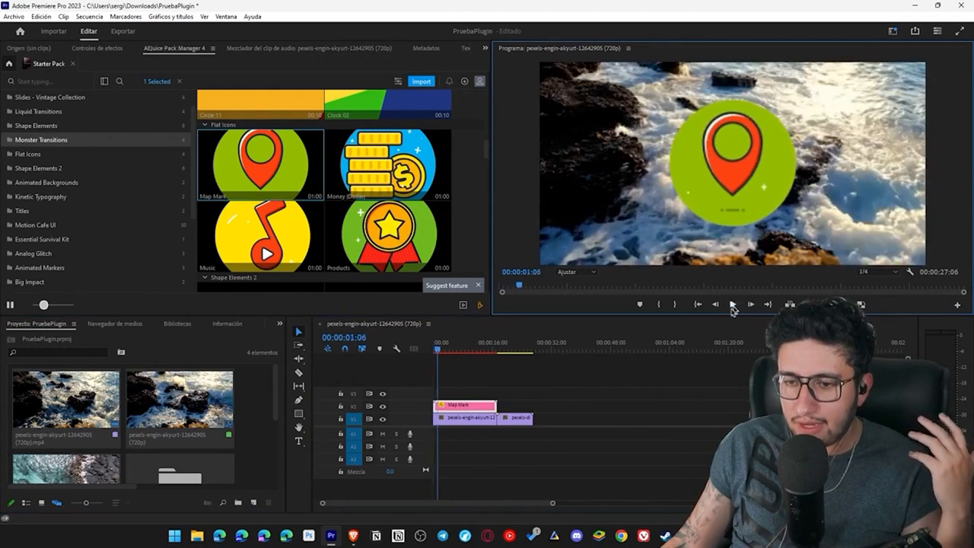
left_click_drag(466, 350, 432, 350)
left_click(734, 305)
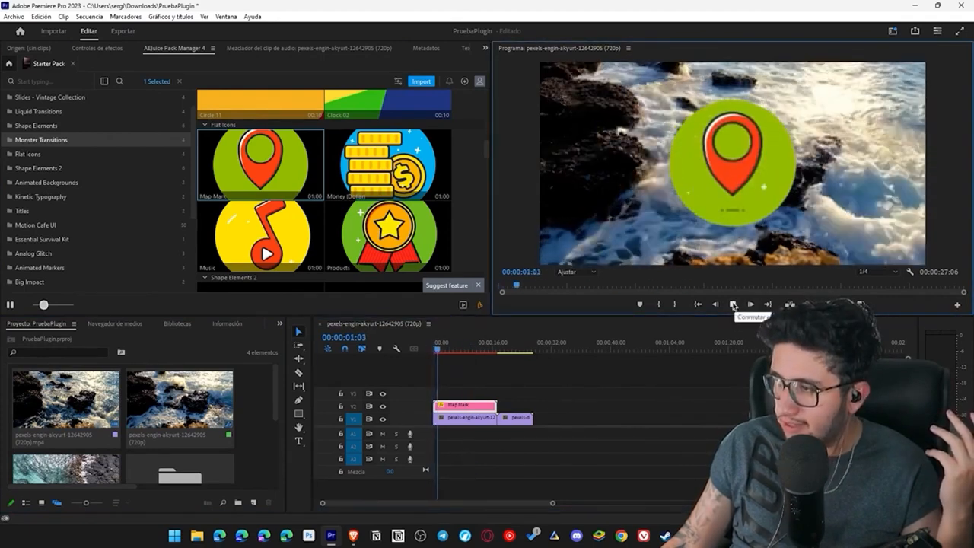
left_click(735, 305)
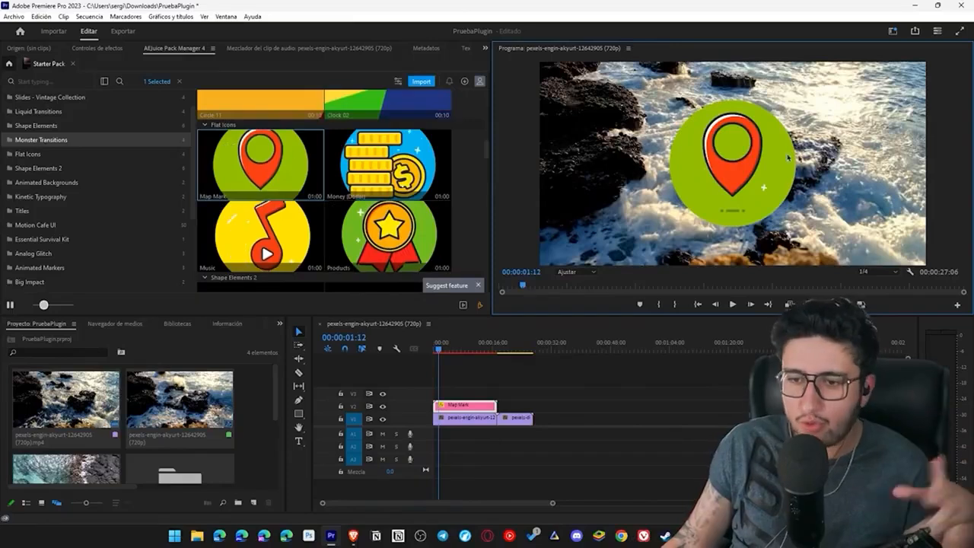
Shorten the Map Mark clip to about 5 seconds and import the Money (Dollar) icon, trimmed to run from 00:00:05:11 to about 9 seconds
left_click(471, 419)
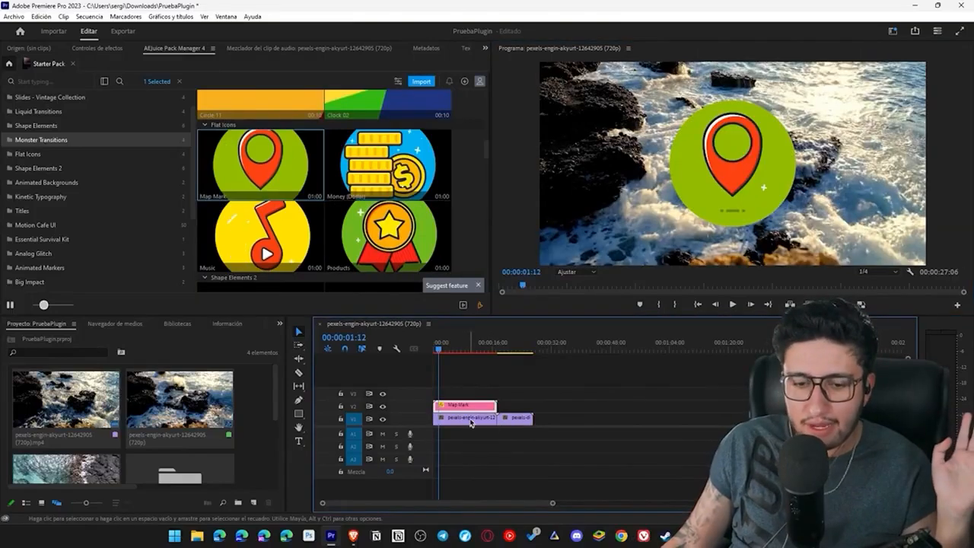
left_click_drag(478, 405, 461, 404)
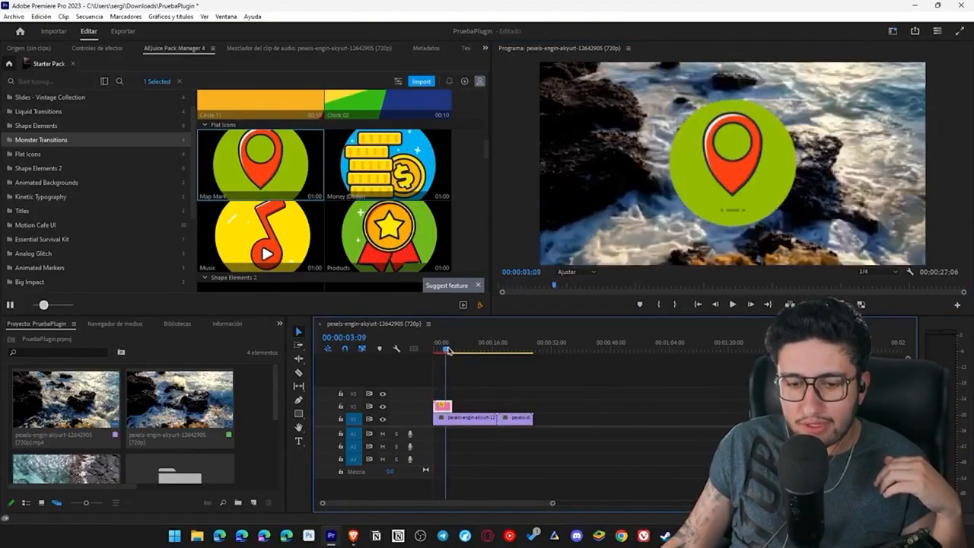
double_click(363, 171)
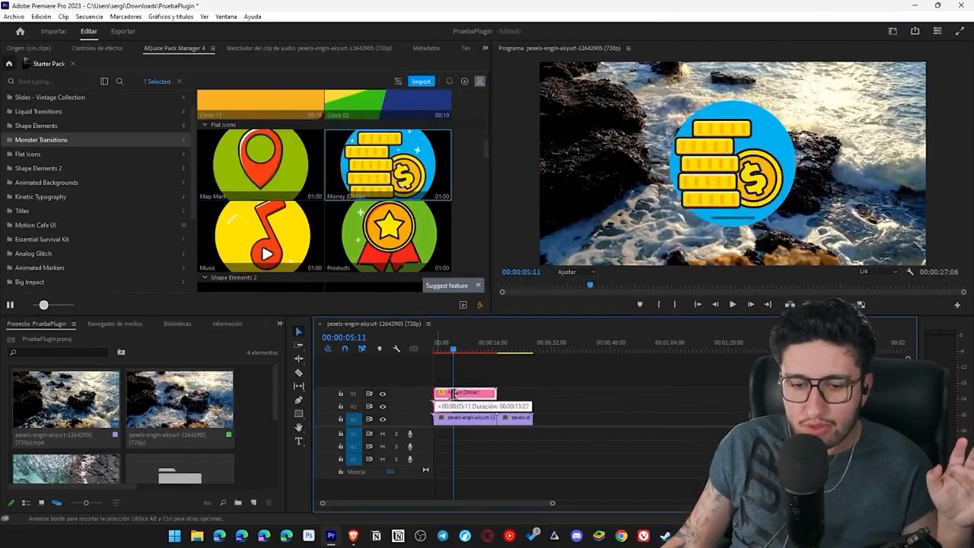
mouse_move(460, 392)
left_mouse_down()
mouse_move(494, 388)
mouse_move(466, 392)
left_mouse_up()
Play the sequence from the start to preview the Map Mark and Money (Dollar) icons one after the other
left_click_drag(453, 350, 433, 350)
left_click(733, 304)
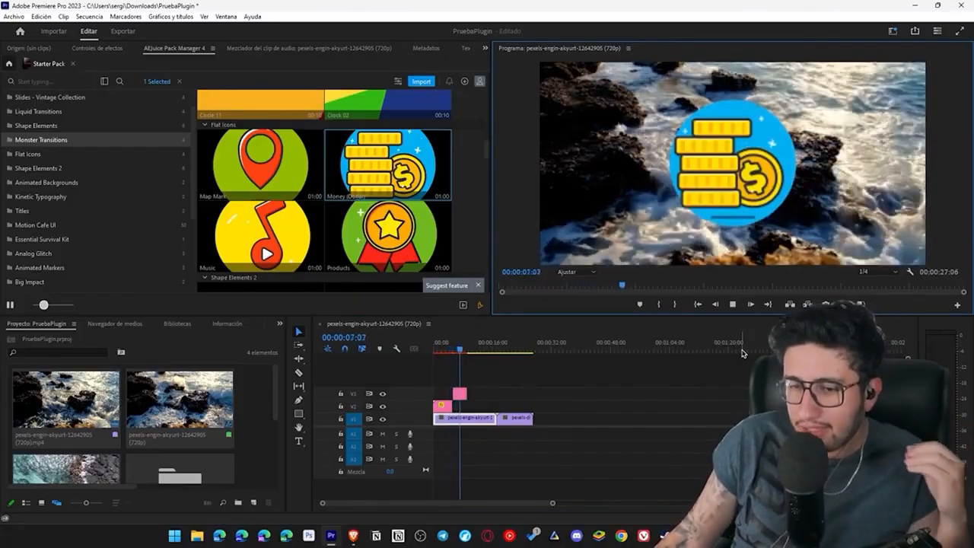
left_click(733, 304)
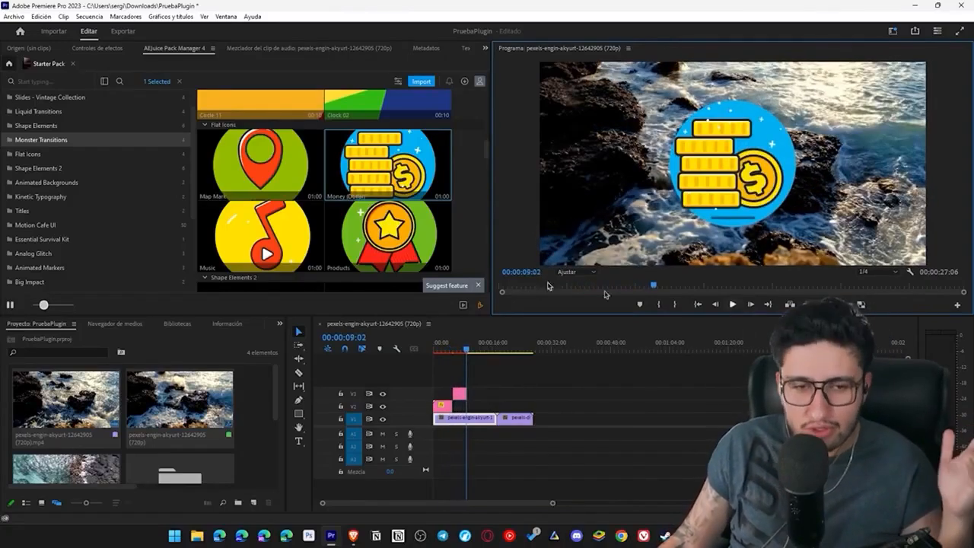
Browse the Starter Pack's Flat Icons, Shape Elements 2, Animated Backgrounds, Kinetic Typography and Titles assets
left_click(31, 154)
scroll(332, 210, "down", 3)
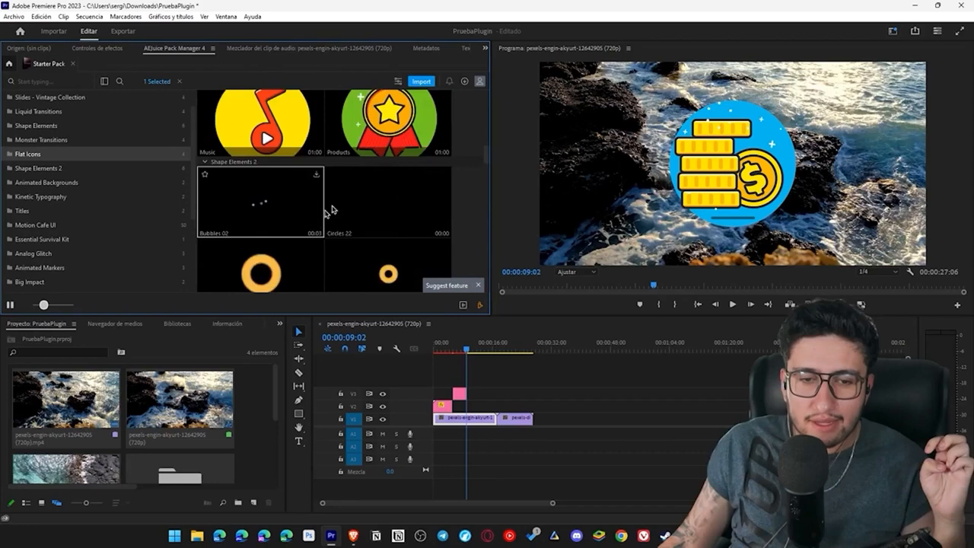
left_click(57, 168)
left_click(84, 184)
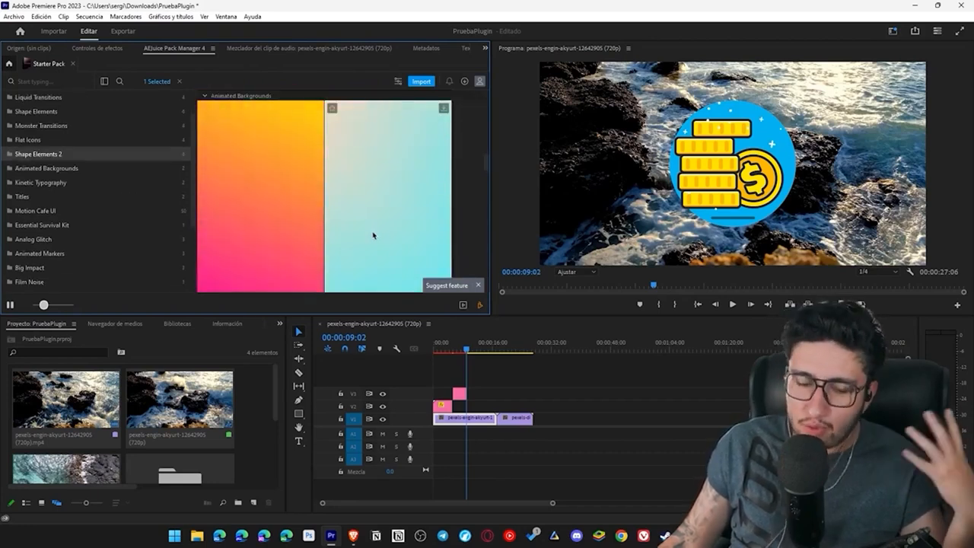
scroll(411, 240, "down", 3)
scroll(413, 243, "down", 1)
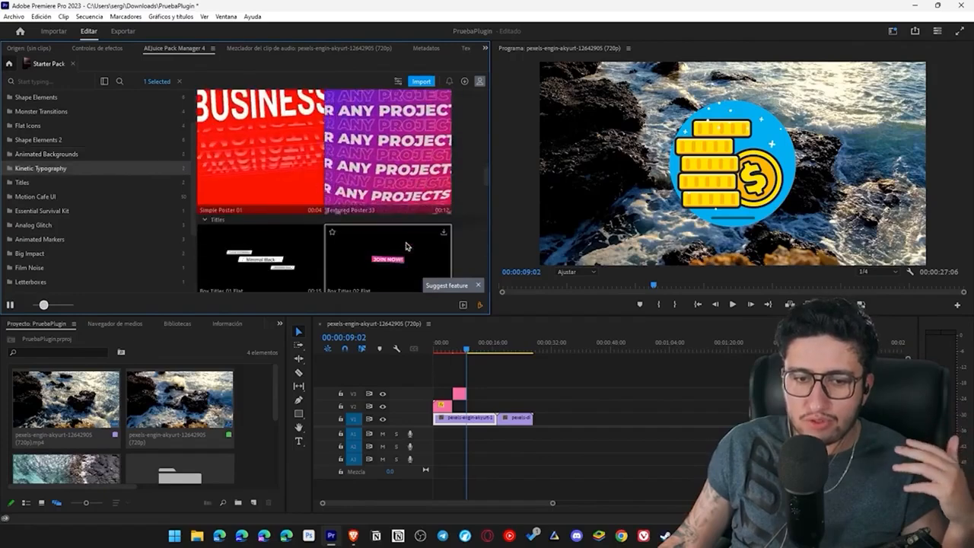
scroll(399, 253, "up", 3)
Import the orange-pink gradient animated background and move it to track V1 directly after the last video clip
left_click(440, 346)
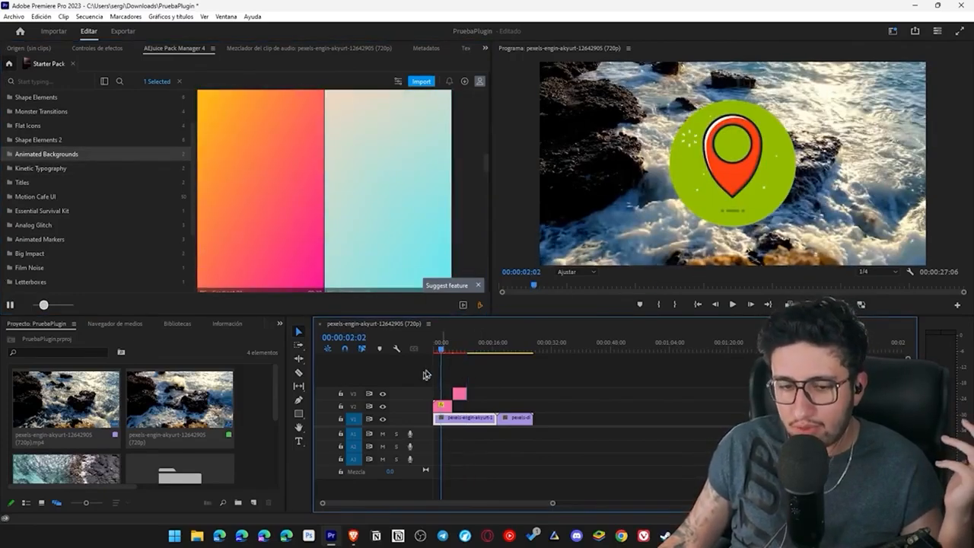
left_click_drag(455, 349, 485, 356)
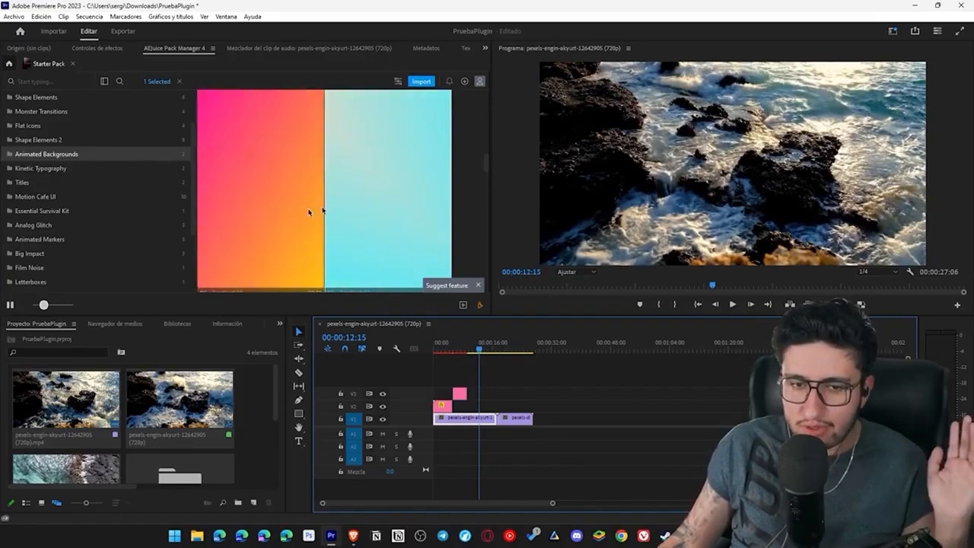
double_click(287, 195)
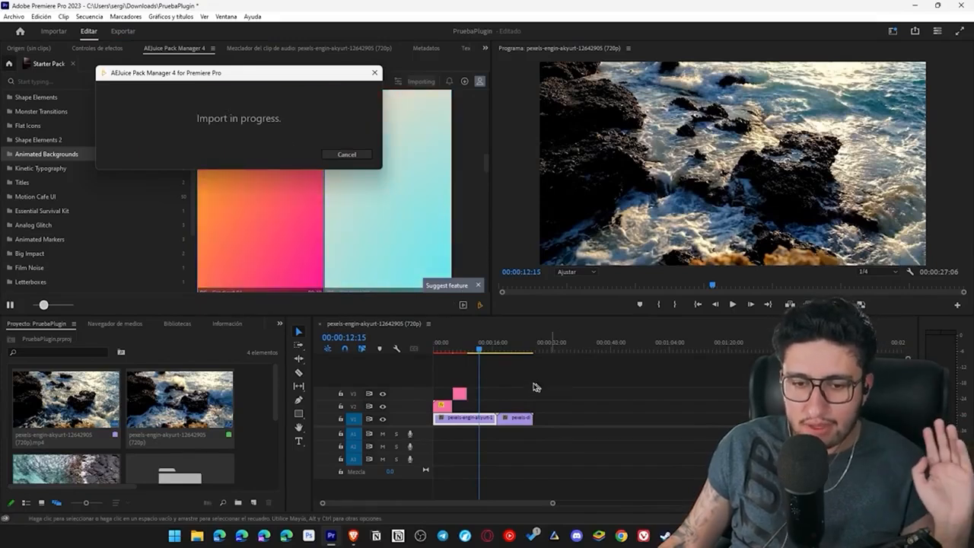
left_click_drag(467, 380, 576, 426)
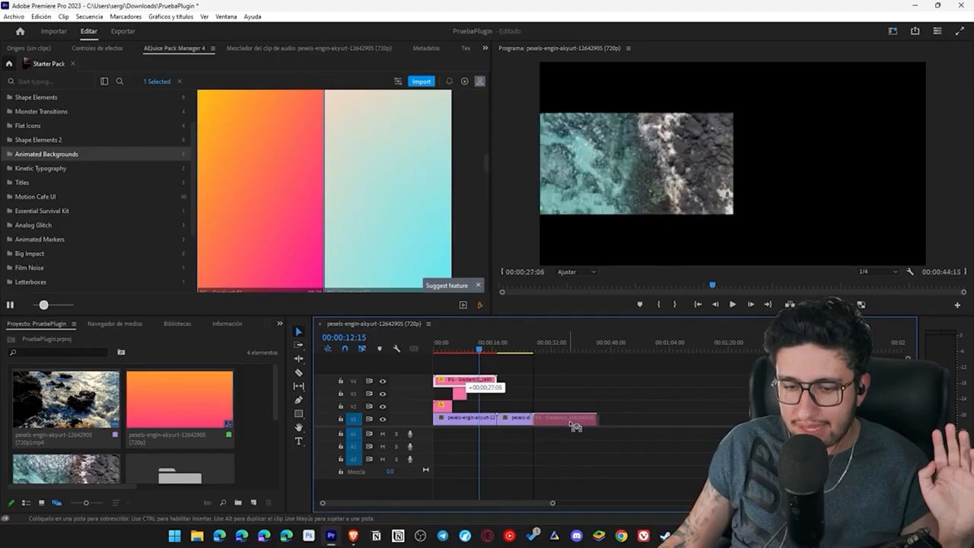
left_click(552, 348)
left_click_drag(554, 348, 555, 351)
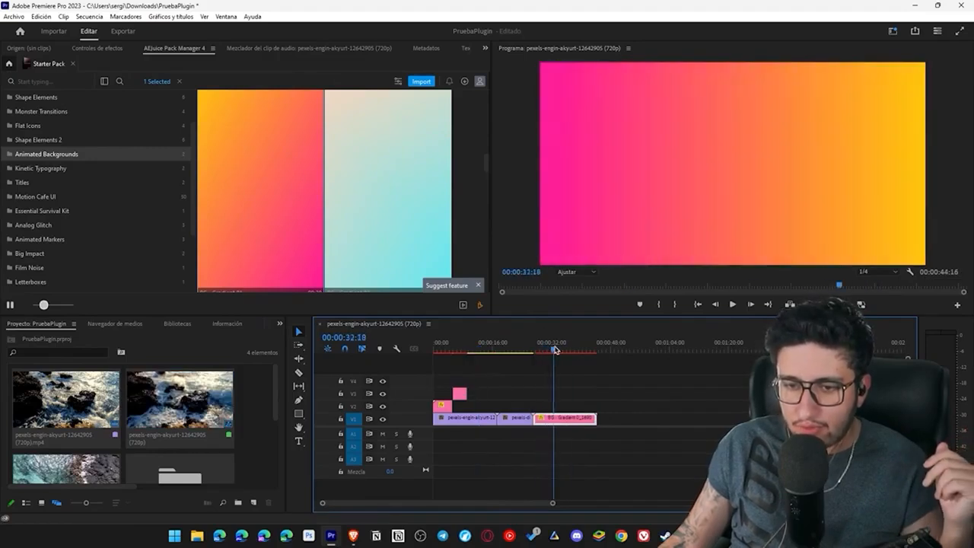
Move the Map Mark and Money (Dollar) clips above the gradient background, aligned to its start, and play that section from 00:00:25:21
left_click_drag(451, 407, 544, 400)
left_click_drag(565, 397, 563, 396)
left_click_drag(523, 349, 529, 349)
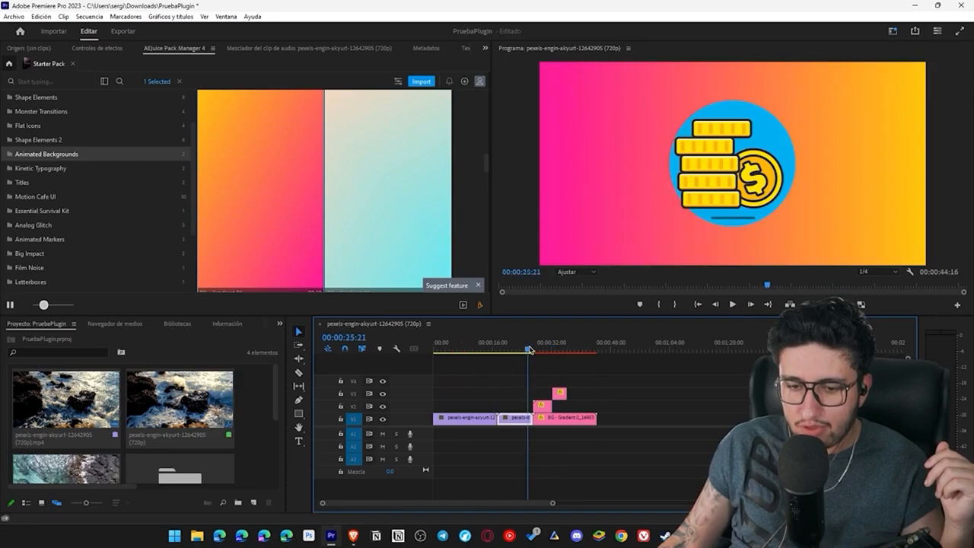
left_click(734, 307)
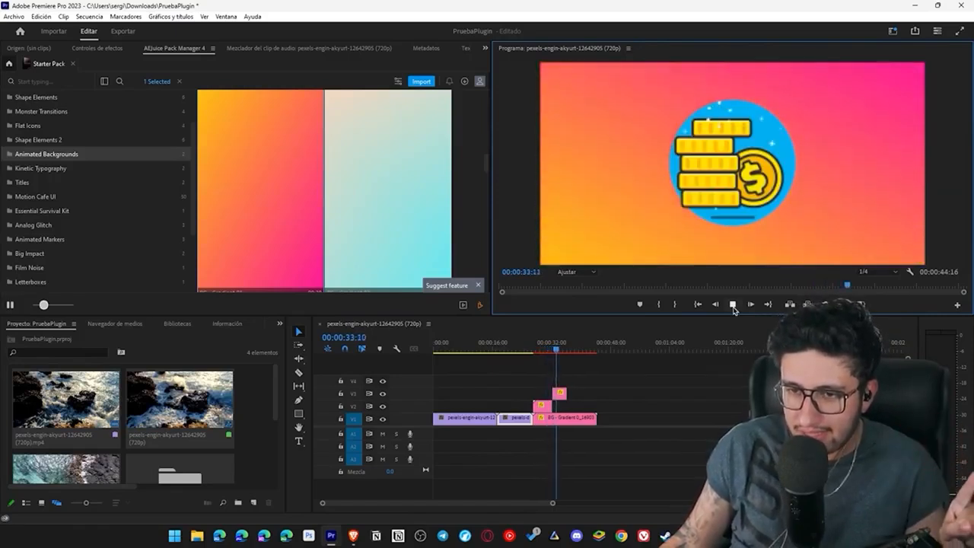
left_click(733, 304)
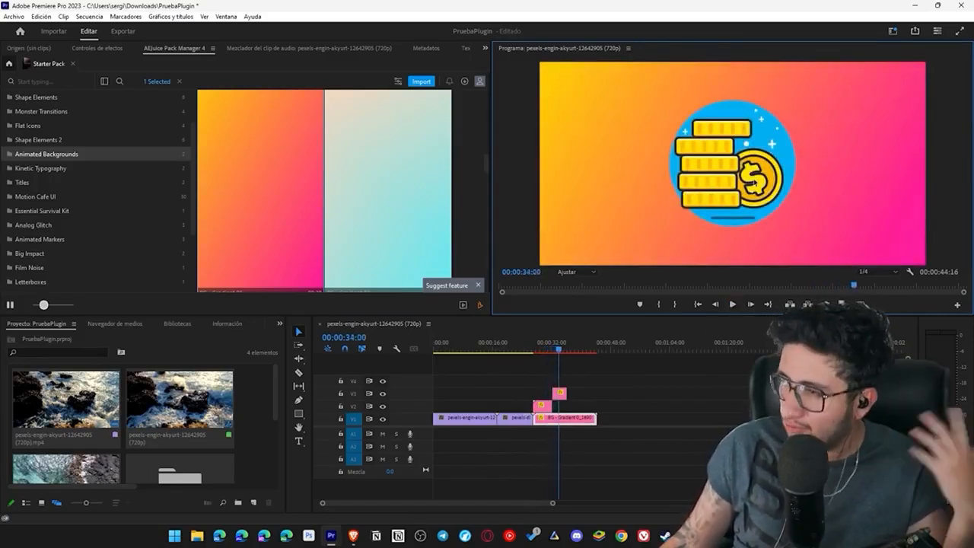
Import the Box Titles 02 Flat title from the Starter Pack onto track V4, aligned with the start of the gradient background
left_click(42, 169)
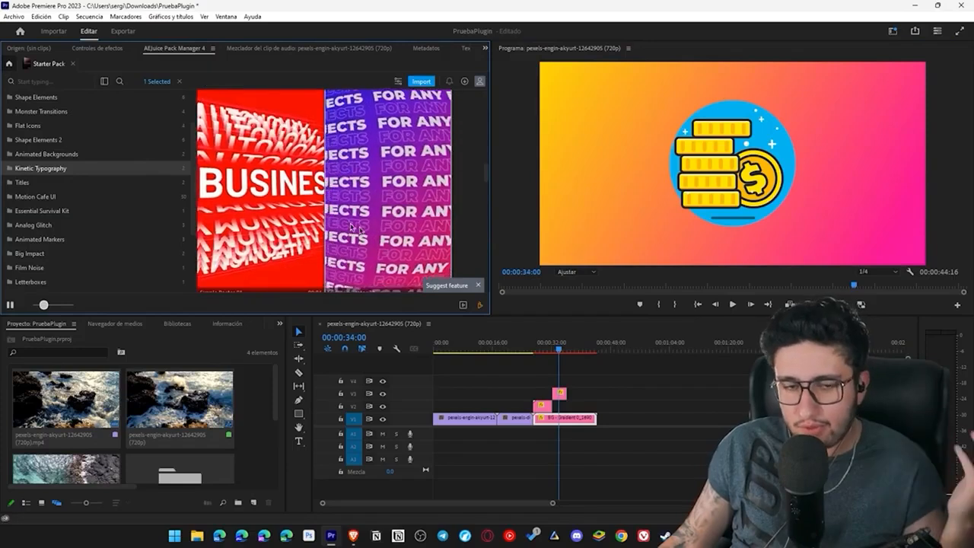
left_click(44, 185)
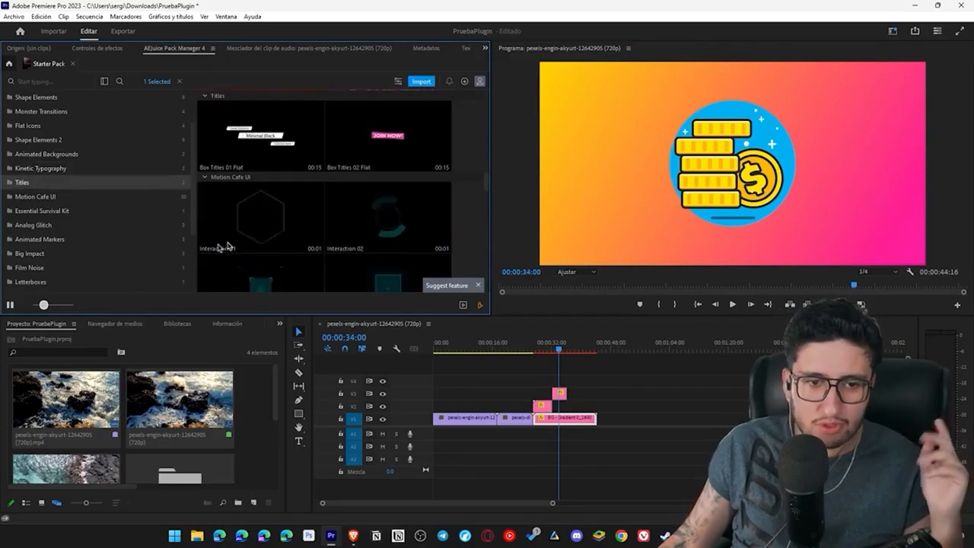
scroll(427, 259, "up", 1)
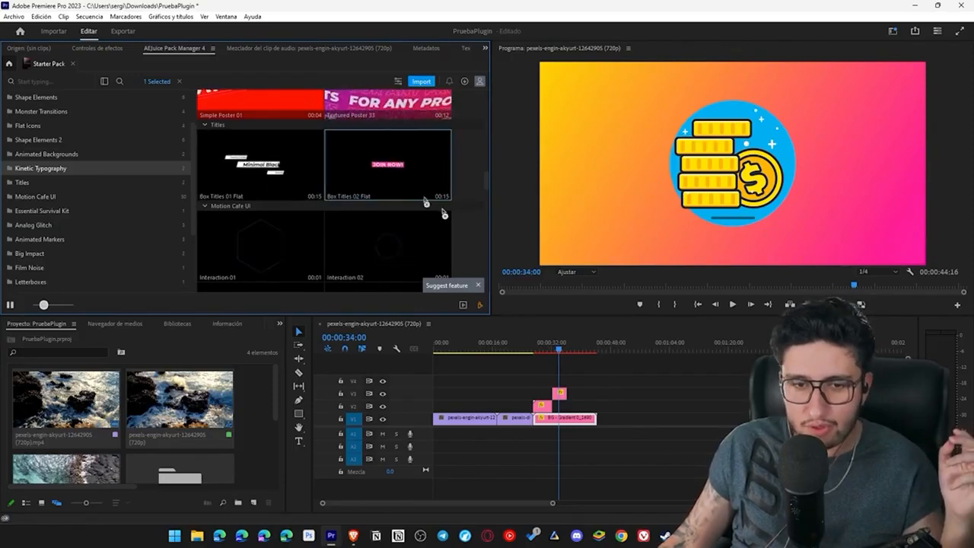
left_click_drag(424, 175, 534, 380)
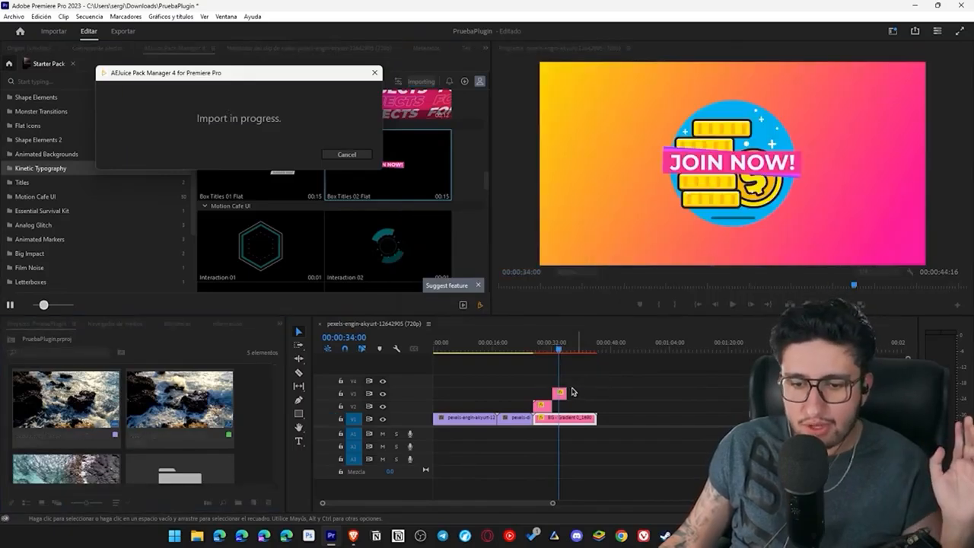
left_click(571, 424)
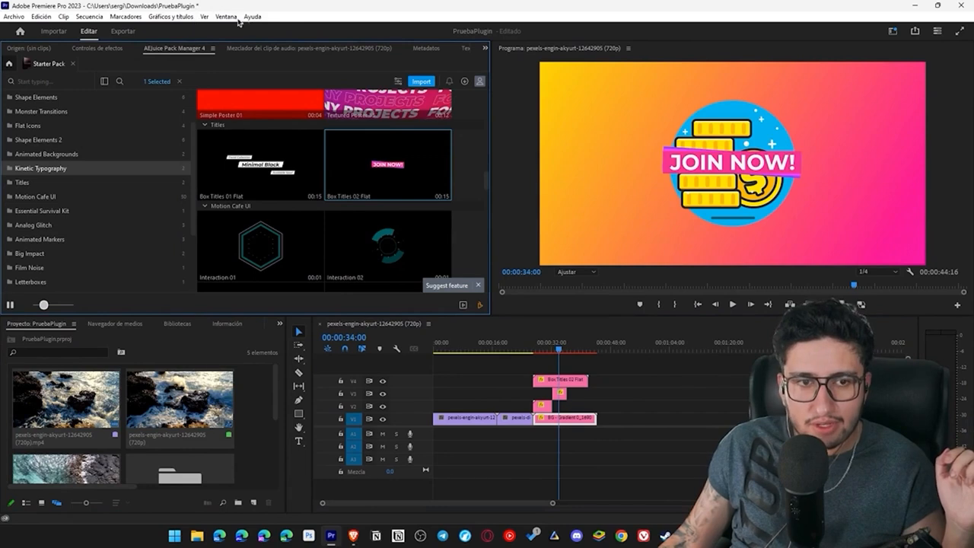
Show the Essential Graphics controls for the Box Titles 02 Flat clip and change its Text 01 to "Bienvenido!"
left_click(227, 16)
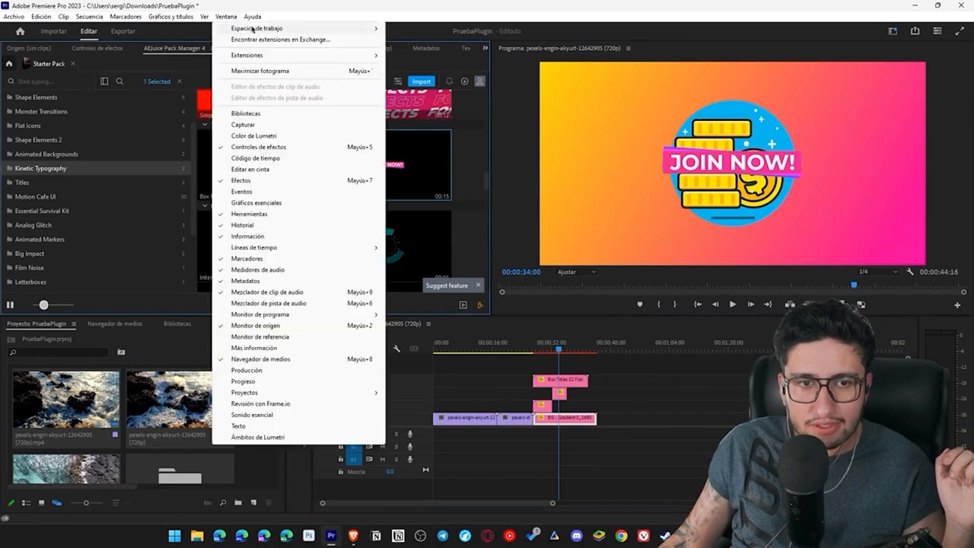
left_click(263, 204)
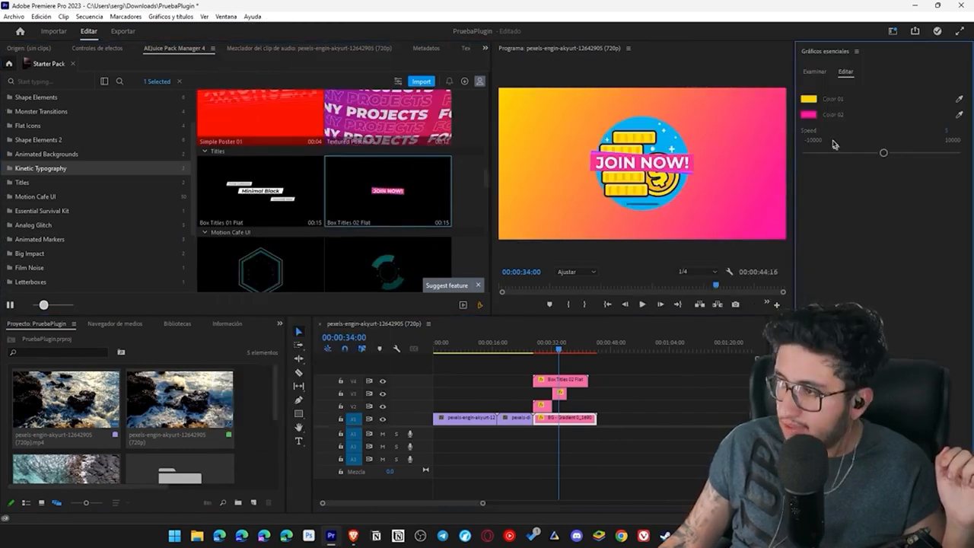
left_click(578, 380)
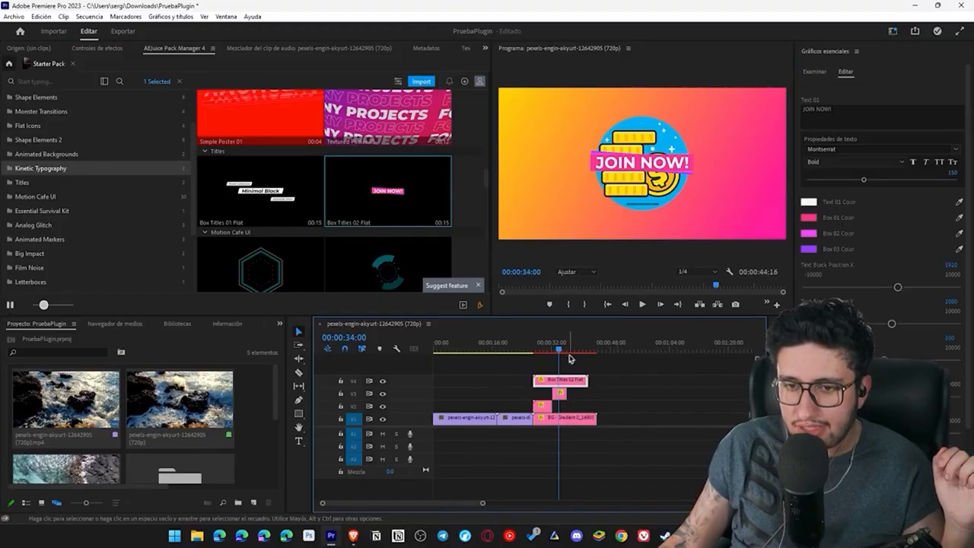
left_click_drag(570, 353, 554, 351)
left_click(862, 110)
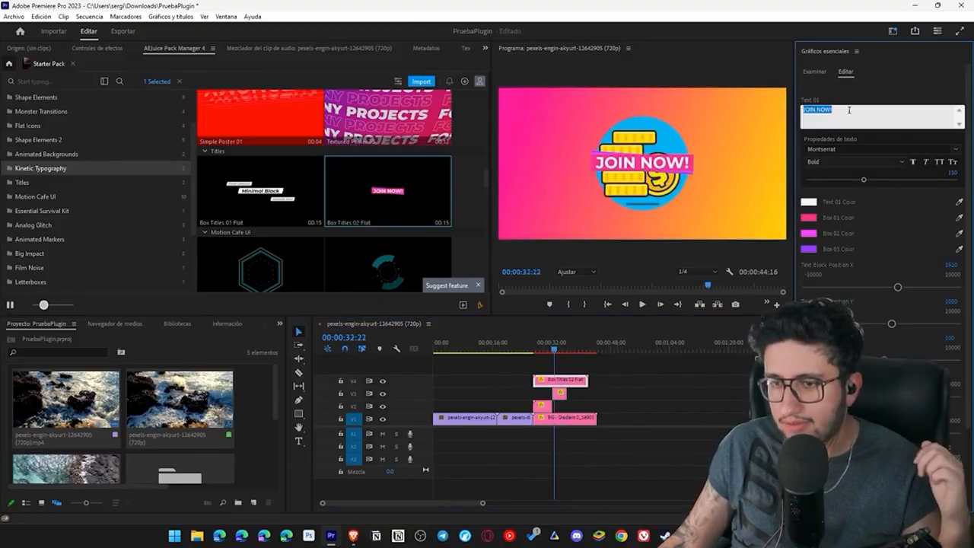
type("Bienvenido!")
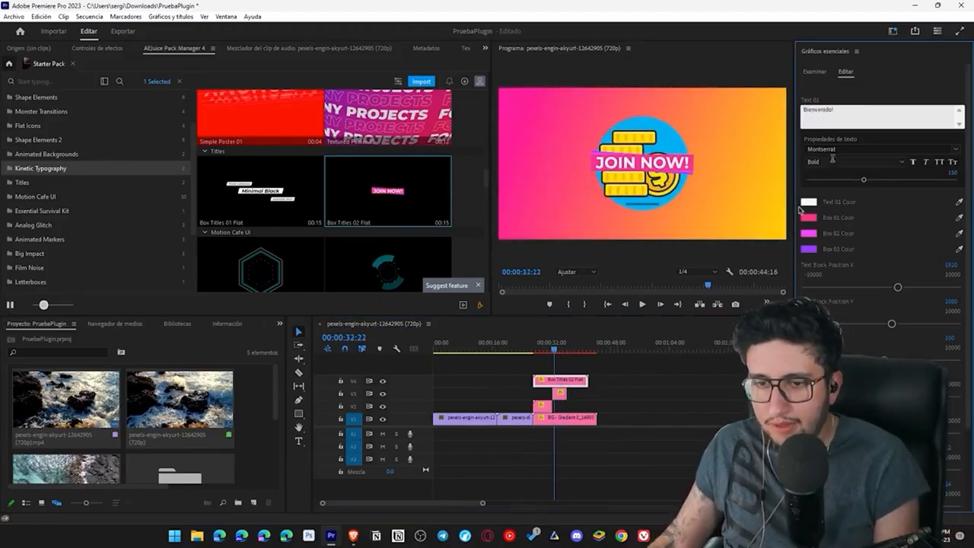
left_click(567, 386)
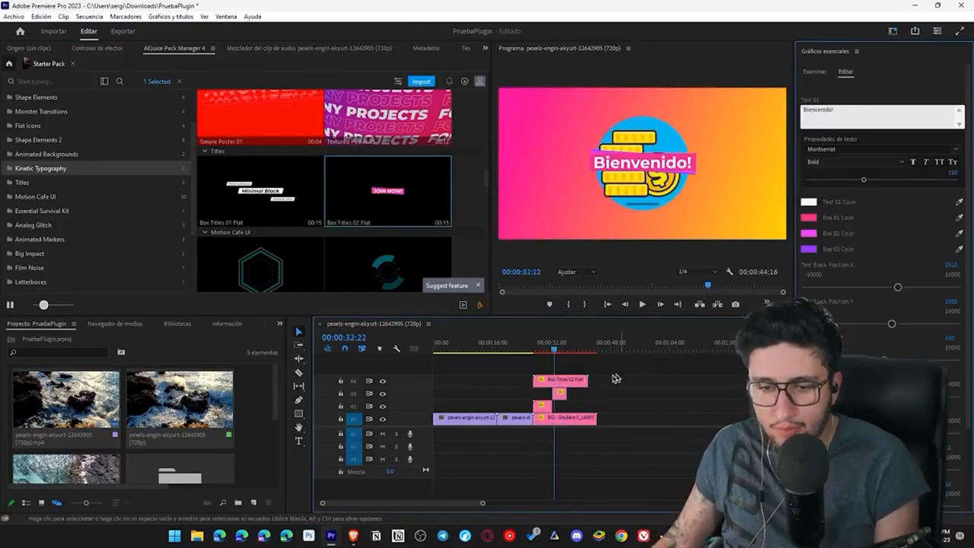
Set the title's Box 01 Color to green
left_click(810, 218)
left_click(504, 242)
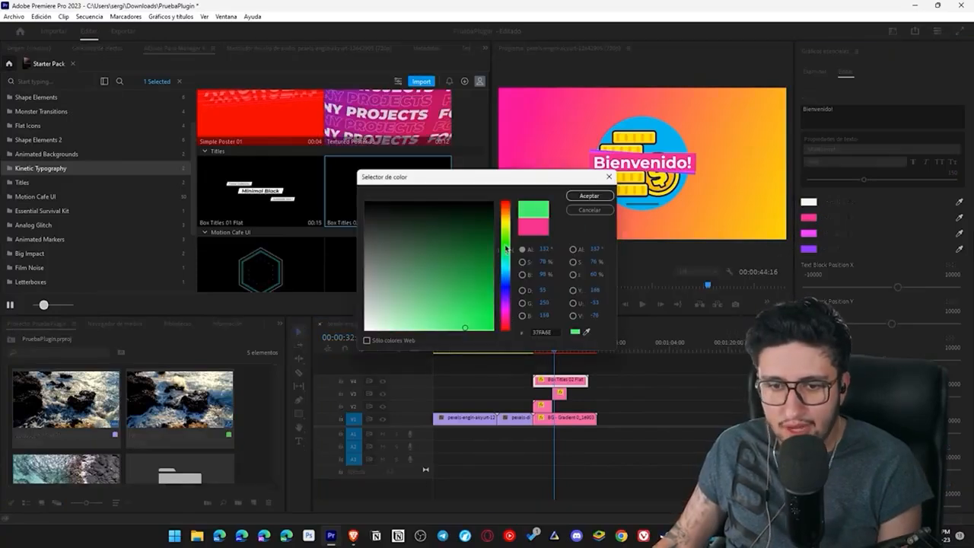
left_click(589, 196)
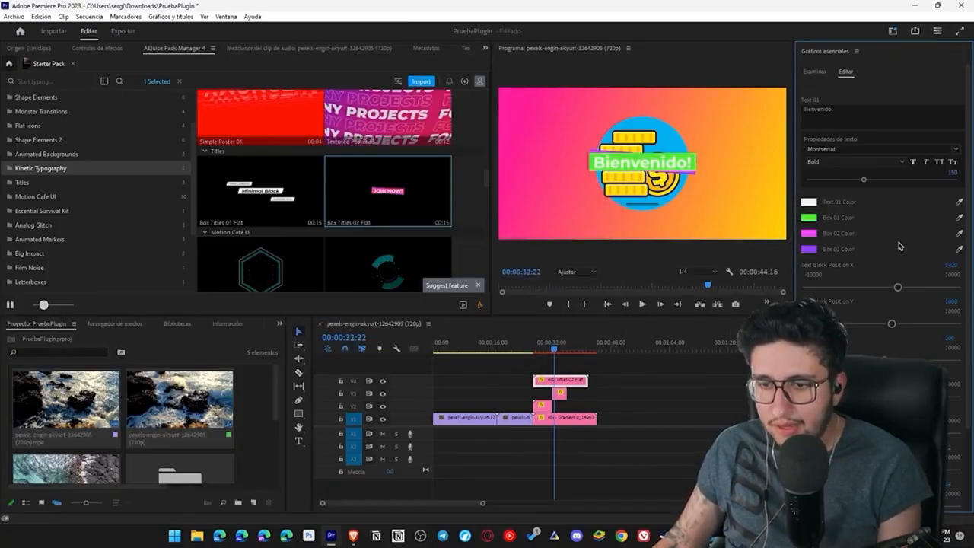
Set the title's Box 01 Color to red
left_click(809, 218)
left_click_drag(504, 242, 504, 202)
left_click(589, 195)
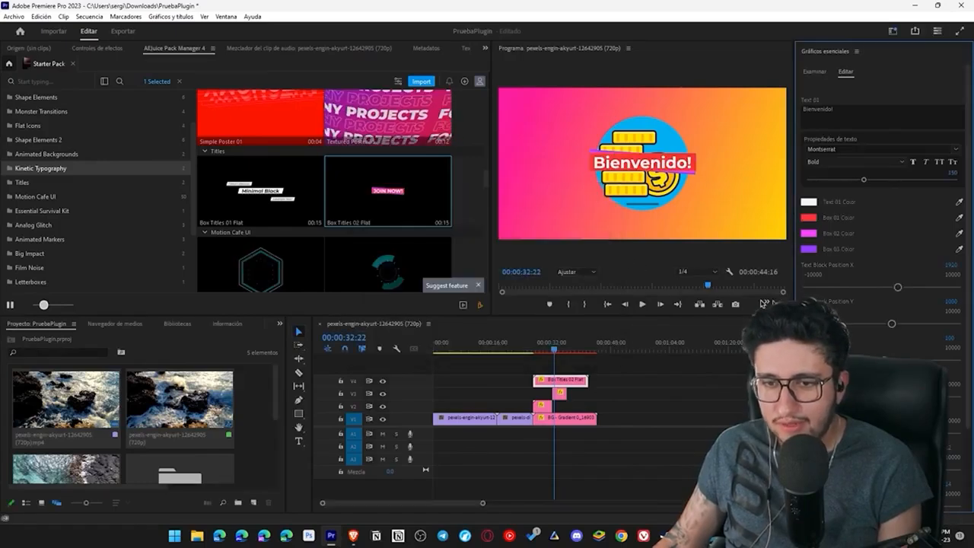
Select the gradient background clip and play its section from the start
left_click(573, 344)
left_click(577, 419)
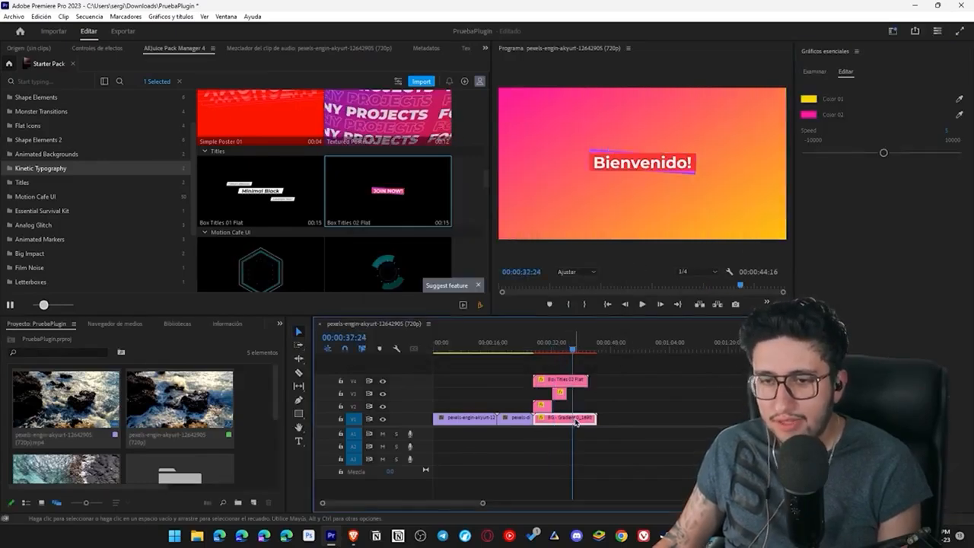
left_click_drag(572, 352, 535, 342)
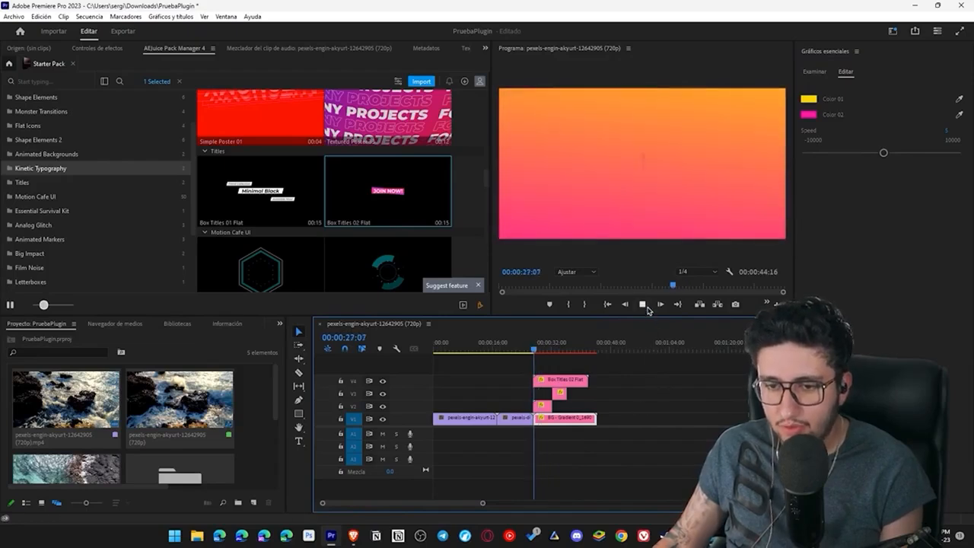
Move the title and both icon clips together beyond the end of the gradient background, and play the gradient on its own
left_click_drag(639, 367, 571, 384)
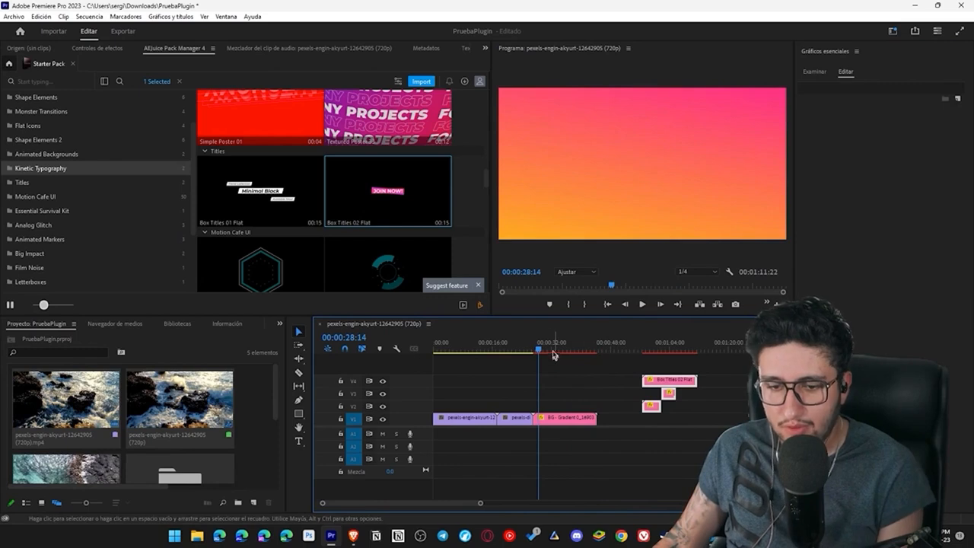
left_click(554, 417)
key("space")
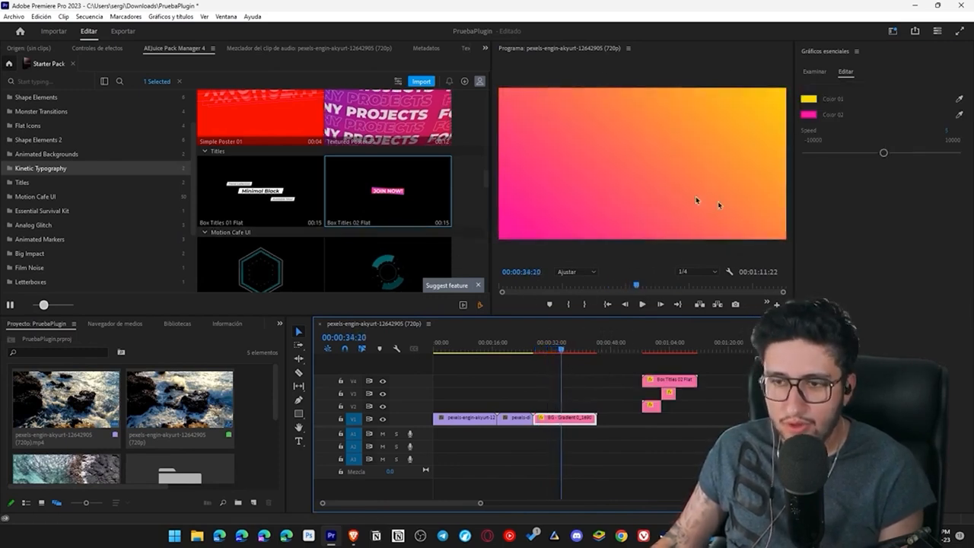
Recolor the gradient background with Color 01 set to 4C3FCA and Color 02 set to FFF109, and preview it
left_click(807, 103)
mouse_move(507, 242)
left_mouse_down()
mouse_move(506, 291)
mouse_move(438, 316)
mouse_move(452, 303)
left_mouse_up()
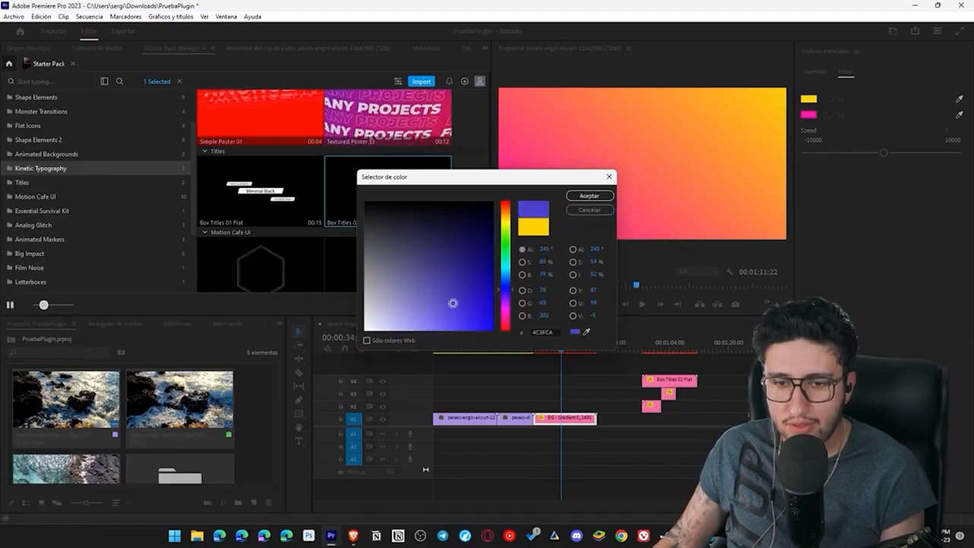
left_click(588, 199)
left_click(808, 115)
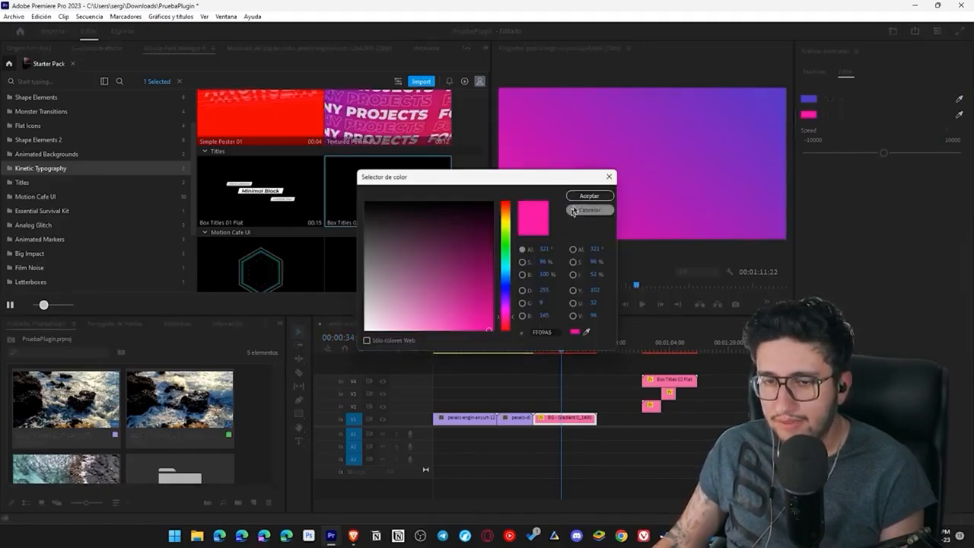
left_click_drag(506, 316, 506, 221)
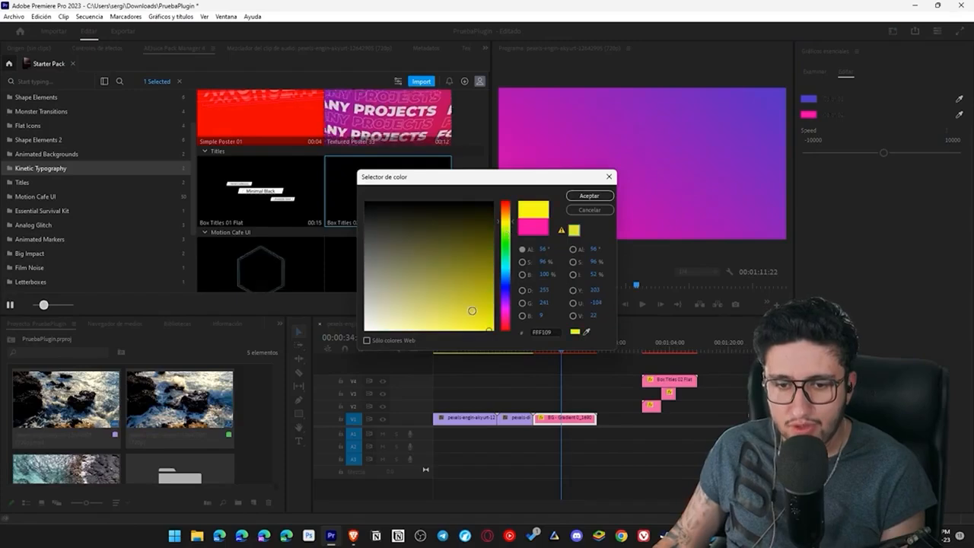
left_click(589, 196)
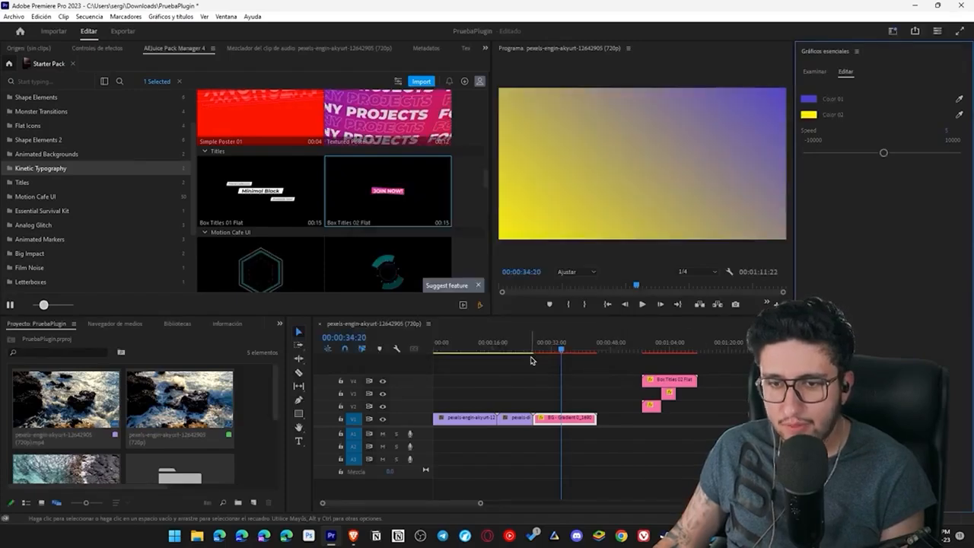
key("space")
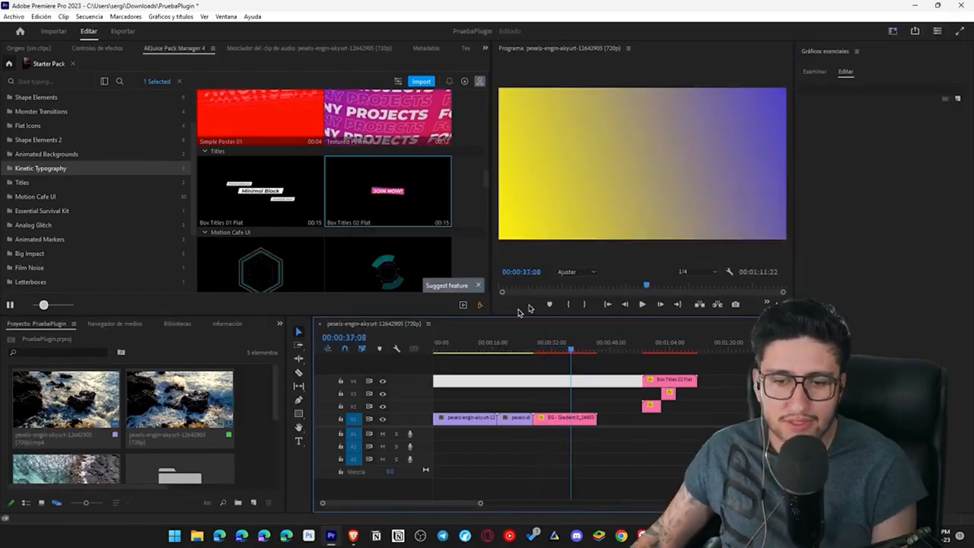
Browse the Starter Pack's Motion Cafe UI, Essential Survival Kit, Analog Glitch and Animated Markers assets
scroll(387, 163, "down", 3)
scroll(380, 218, "down", 3)
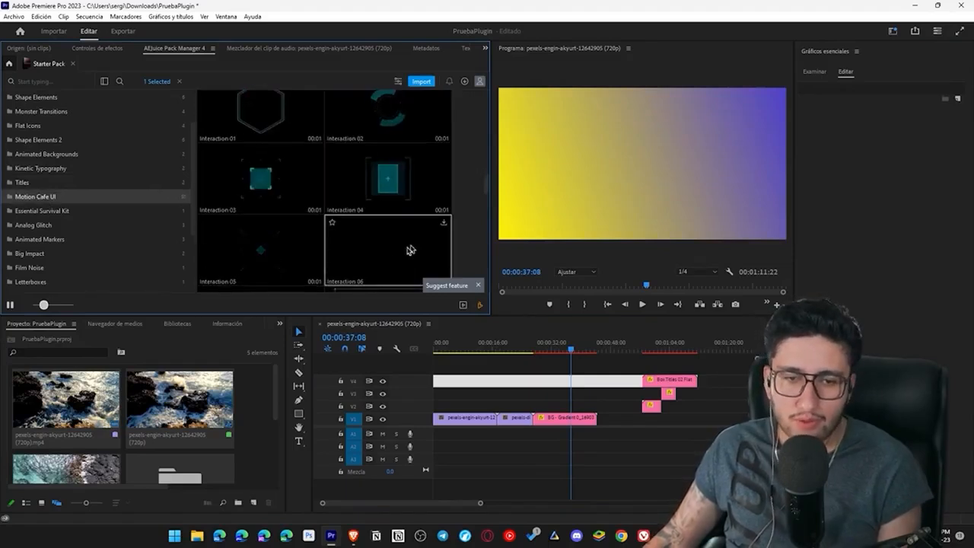
scroll(392, 241, "down", 3)
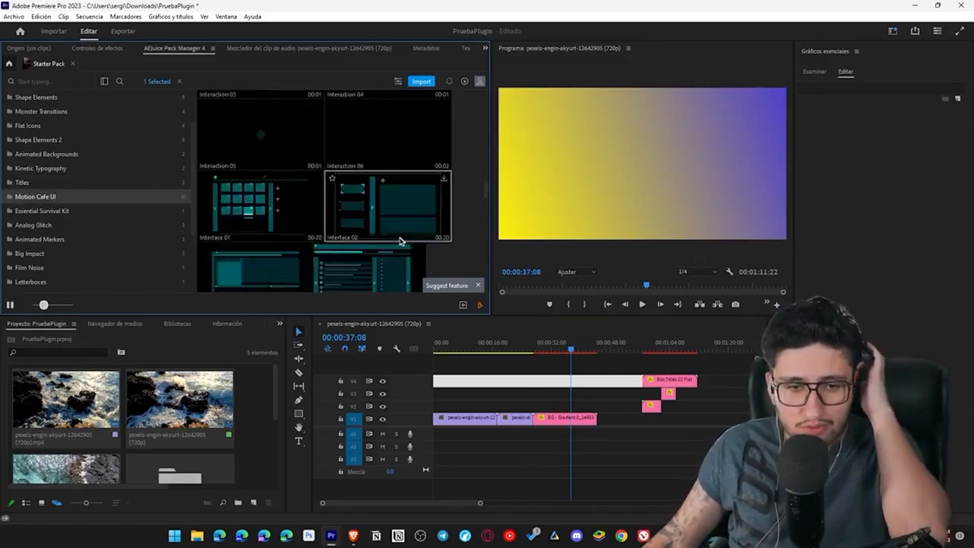
scroll(402, 242, "down", 5)
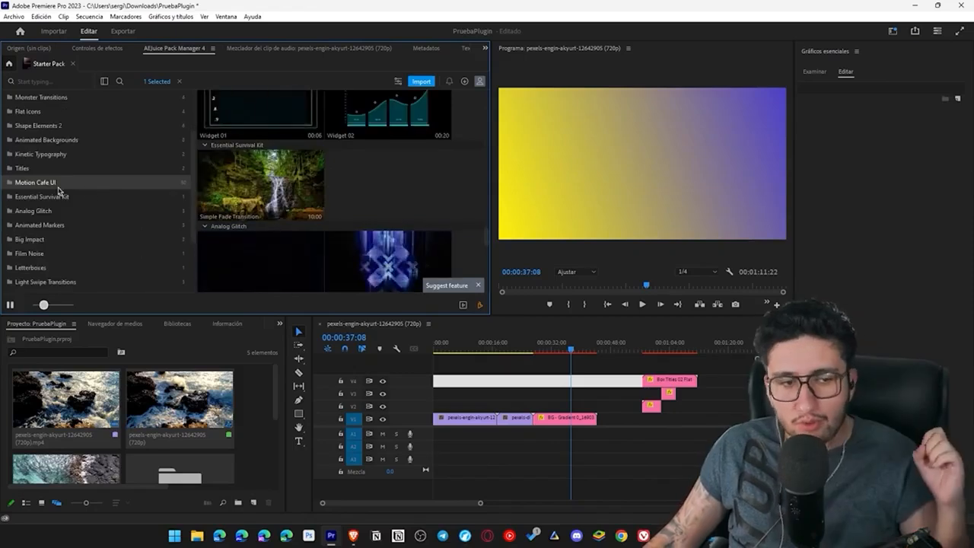
left_click(76, 196)
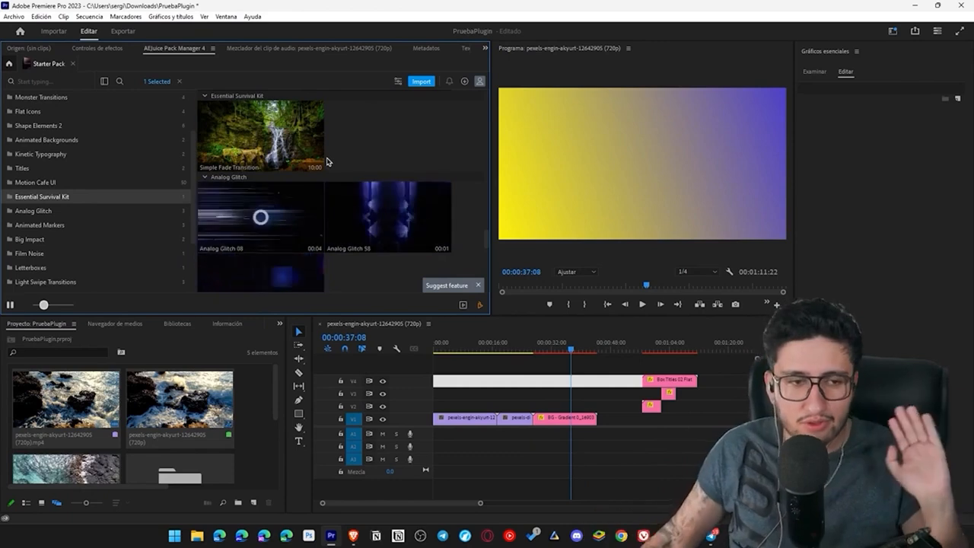
left_click(57, 211)
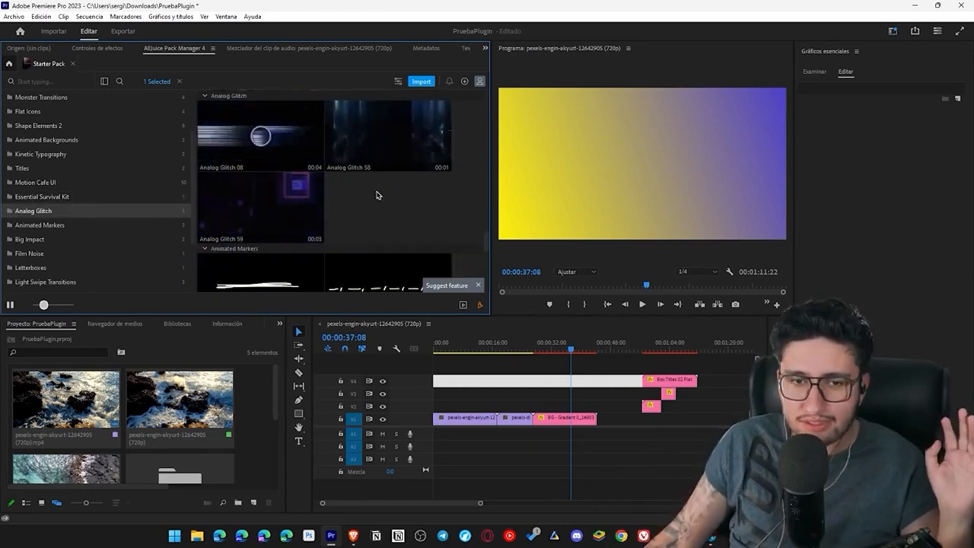
scroll(100, 197, "down", 1)
left_click(57, 183)
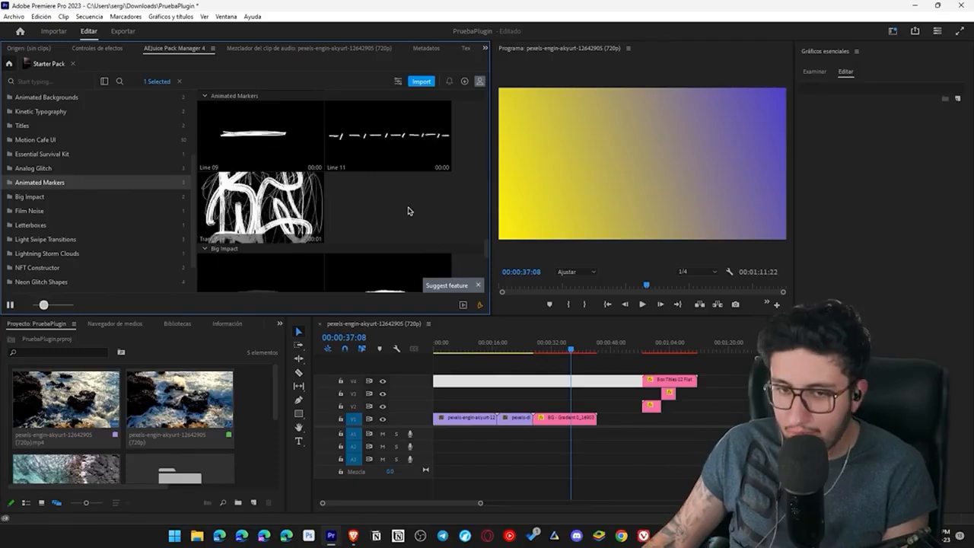
Import the Line 11 animated marker onto track V2 above the gradient at 00:00:37:08 and repeat it in back-to-back copies
left_click_drag(473, 393, 473, 395)
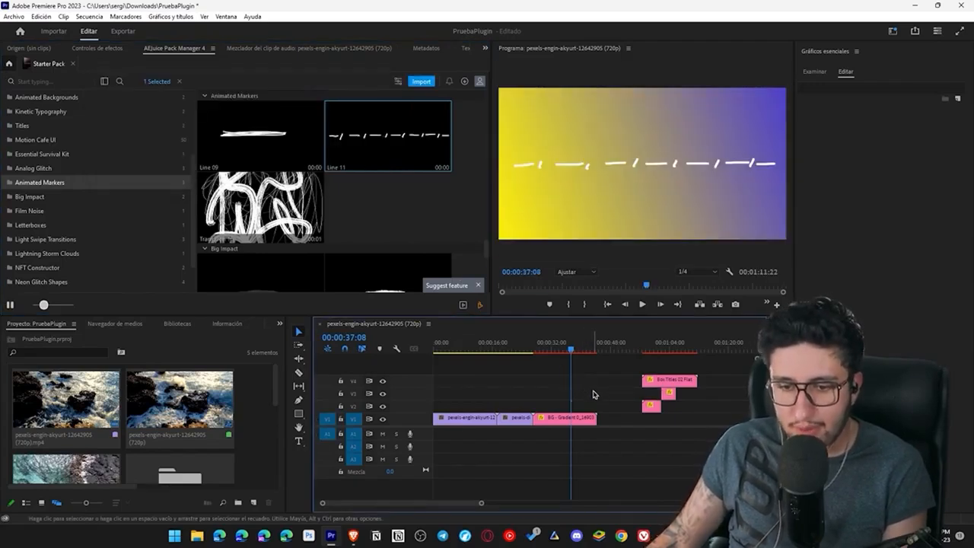
left_click(530, 349)
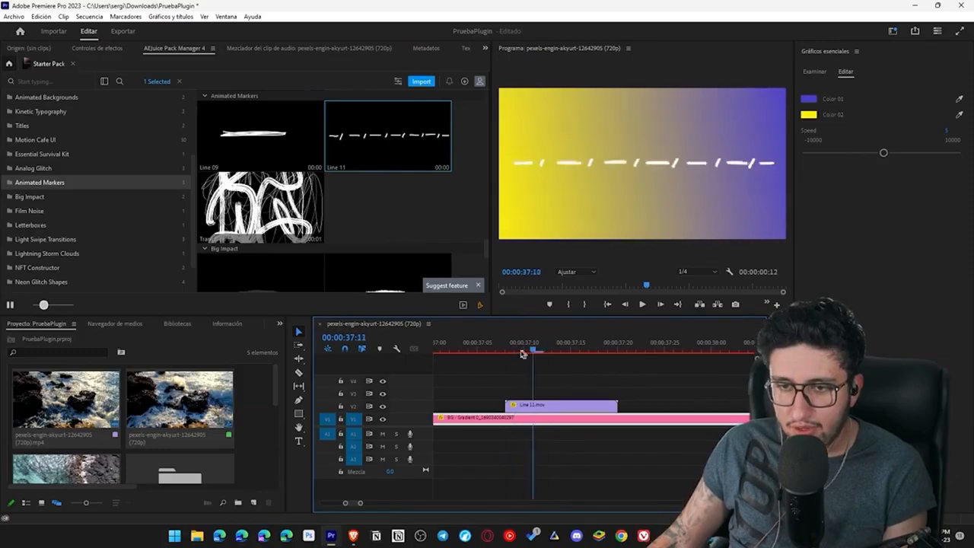
left_click_drag(541, 407, 719, 412)
left_click(607, 386)
left_click(586, 349)
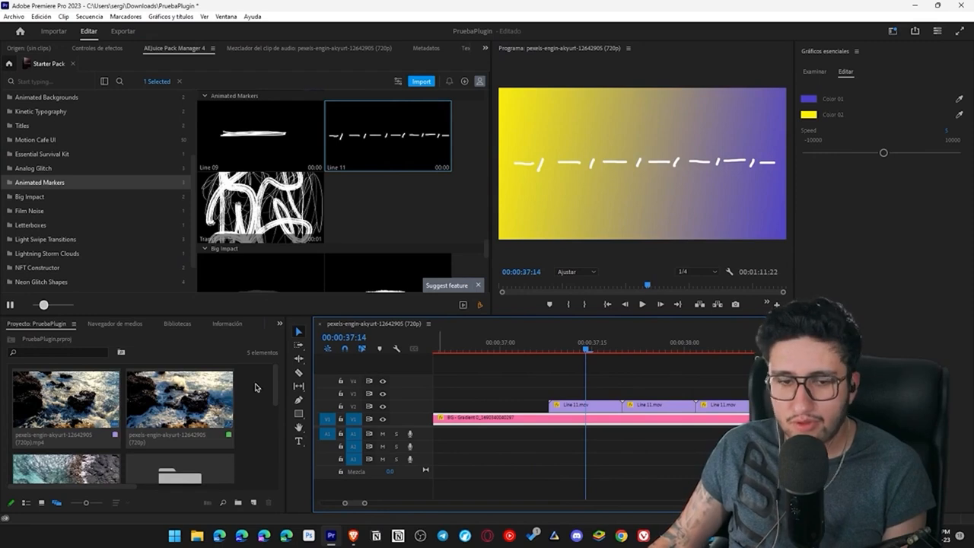
Add a text layer reading "2" above the dashed line at 00:00:37:14, and move the playhead back to 00:00:37:04
left_click(299, 441)
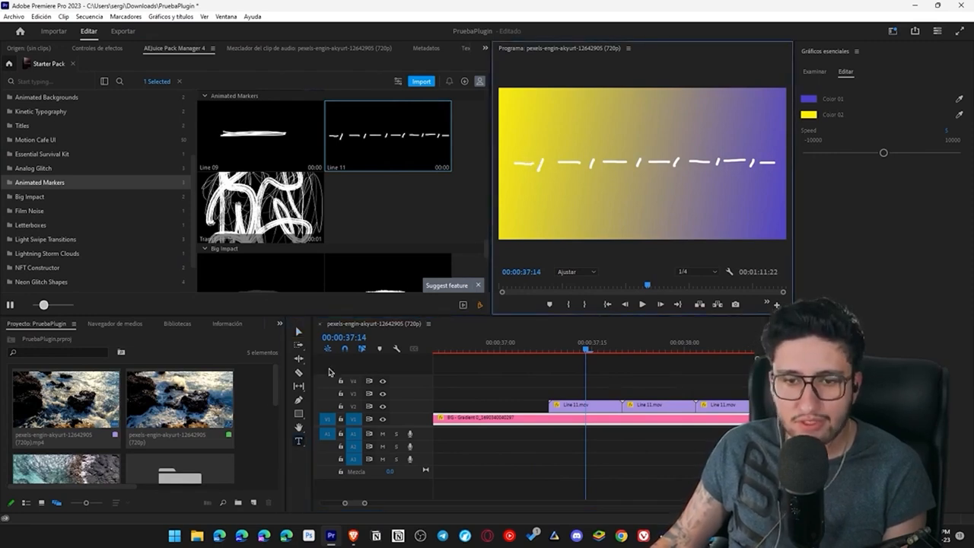
left_click(557, 124)
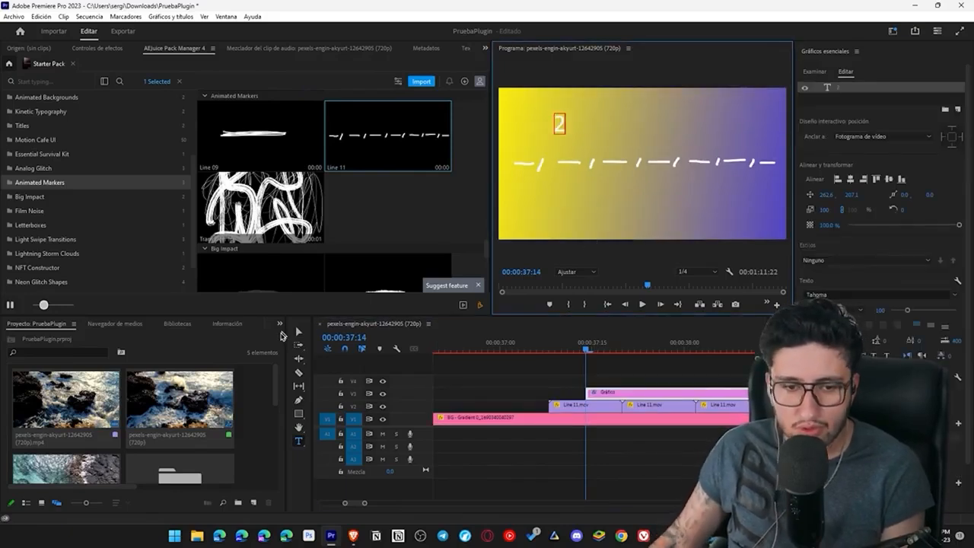
key("shift+Left")
key("shift+Left")
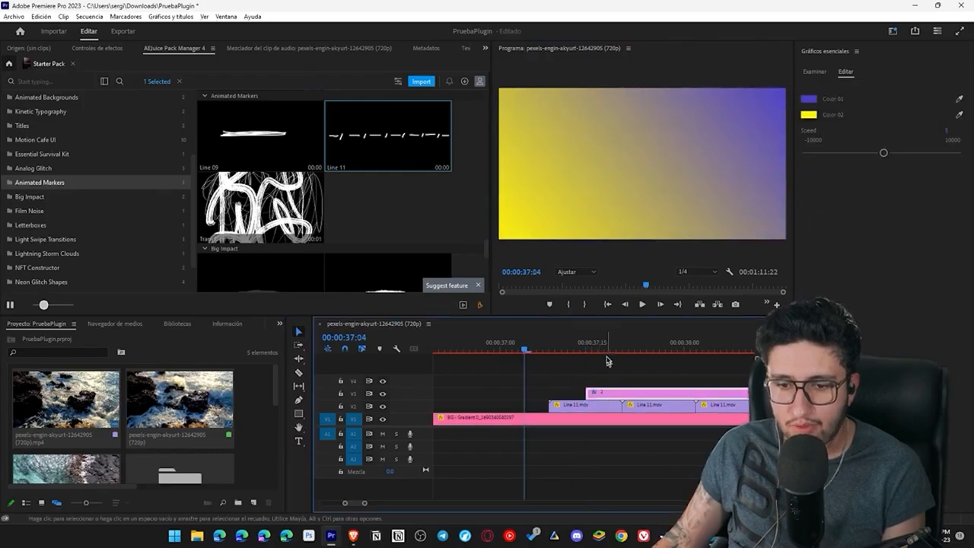
Render and play back the timeline section with the numbers 2, 3 and 9 above the dashed line on the gradient
left_click(491, 352)
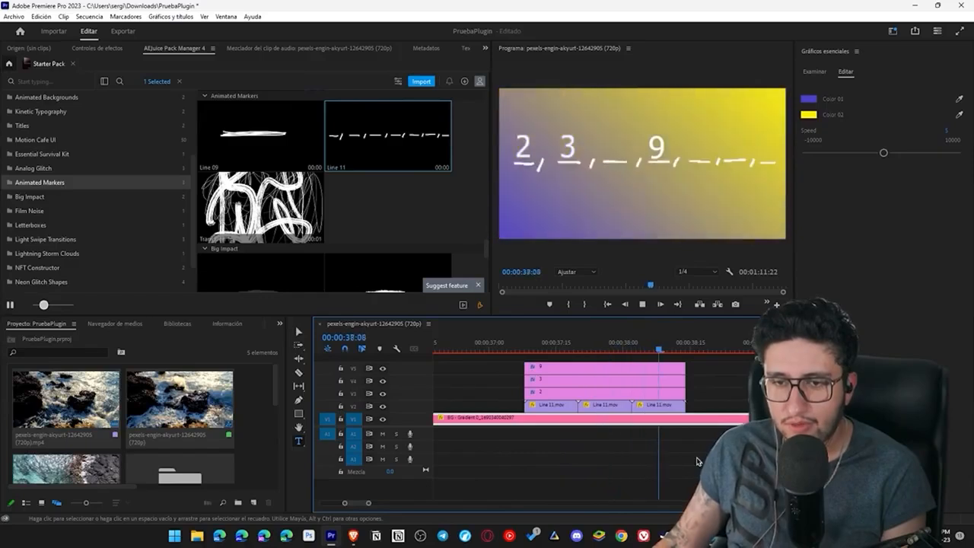
left_click(508, 344)
key("space")
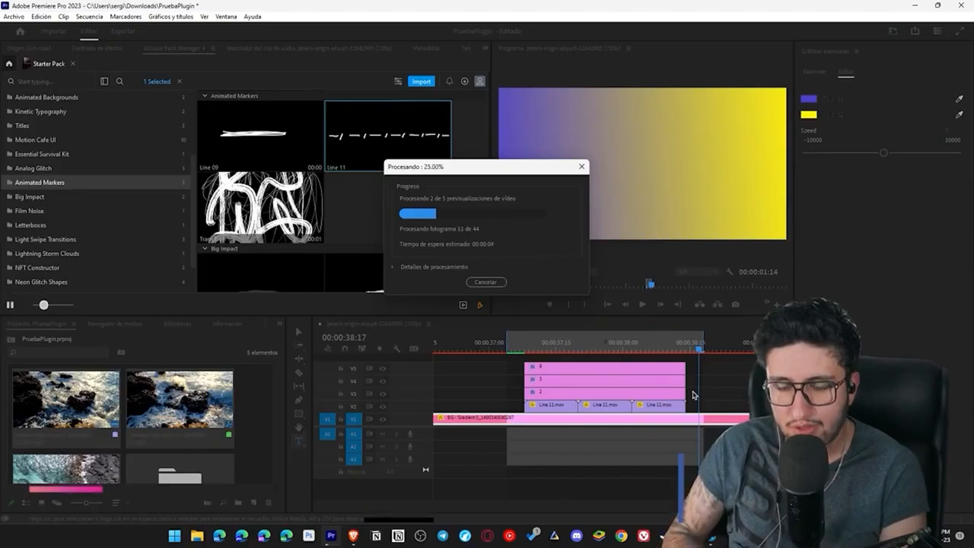
left_click(516, 350)
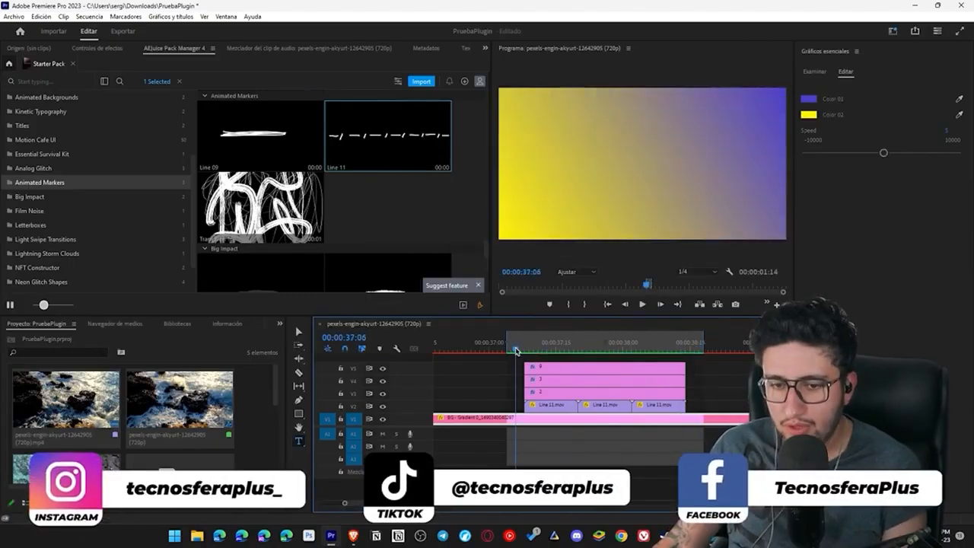
key("space")
left_click(509, 348)
key("space")
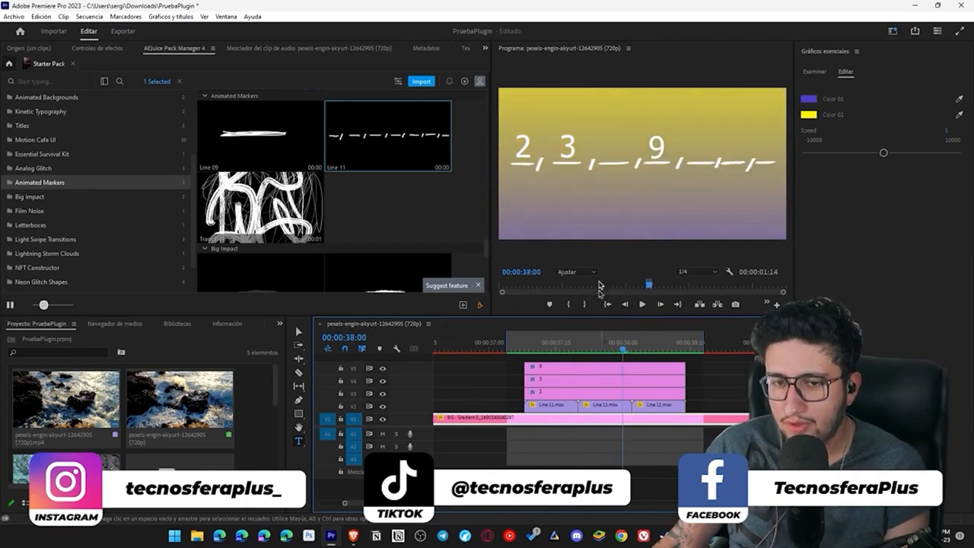
key("space")
left_click(717, 380)
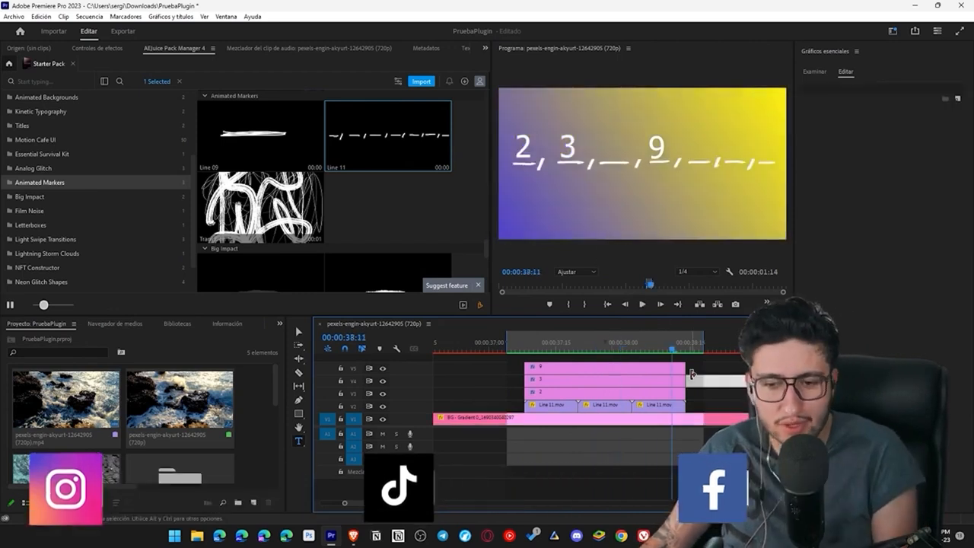
Browse the Starter Pack's Big Impact, Film Noise, Letterboxes and Light Swipe Transitions assets
left_click(31, 197)
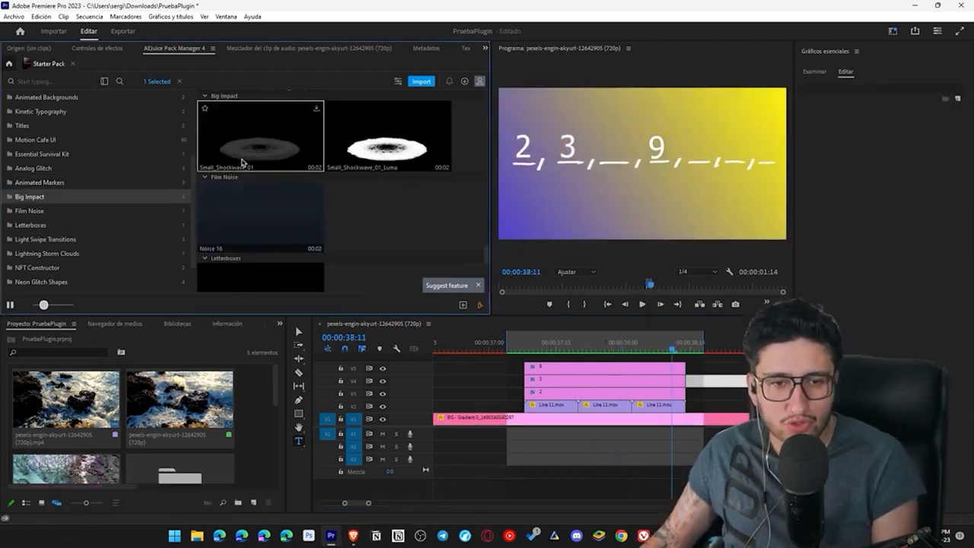
left_click(70, 210)
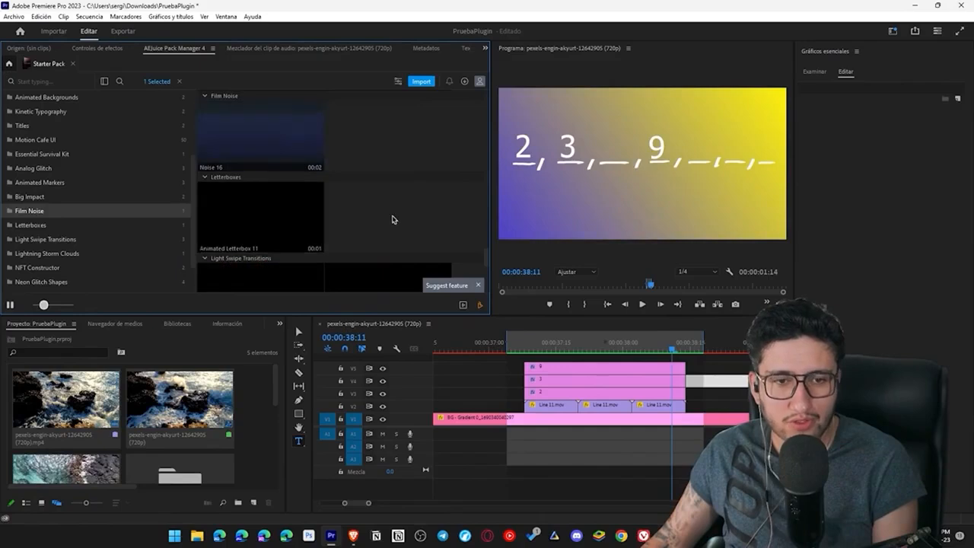
scroll(392, 219, "down", 3)
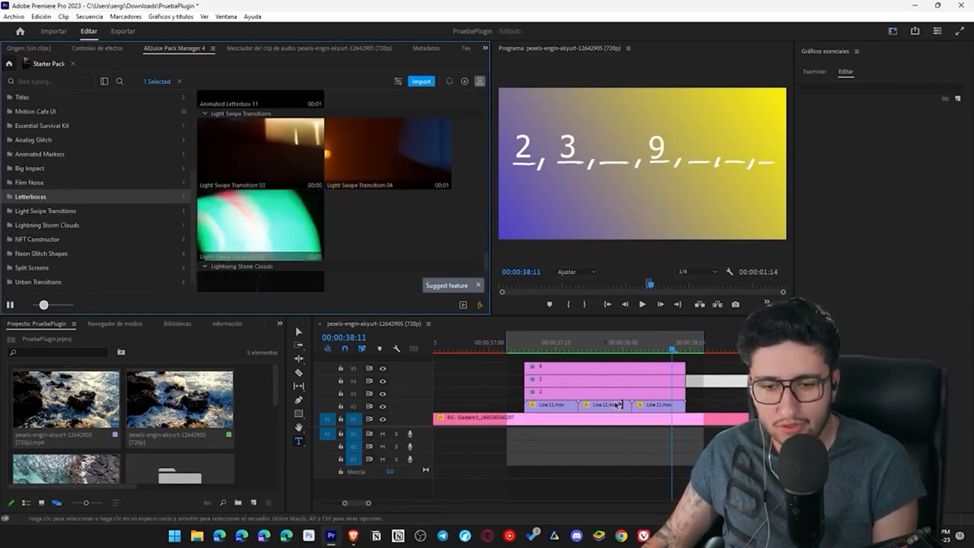
Import Light Swipe Transition 03 onto track V2 over the cut between the two sea clips at 00:00:17:10
left_click(618, 404)
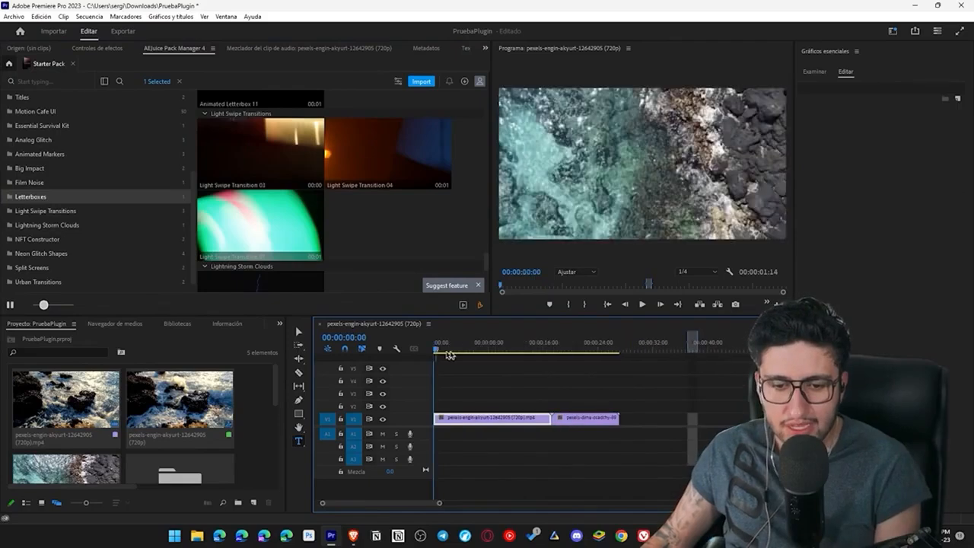
left_click_drag(450, 356, 553, 358)
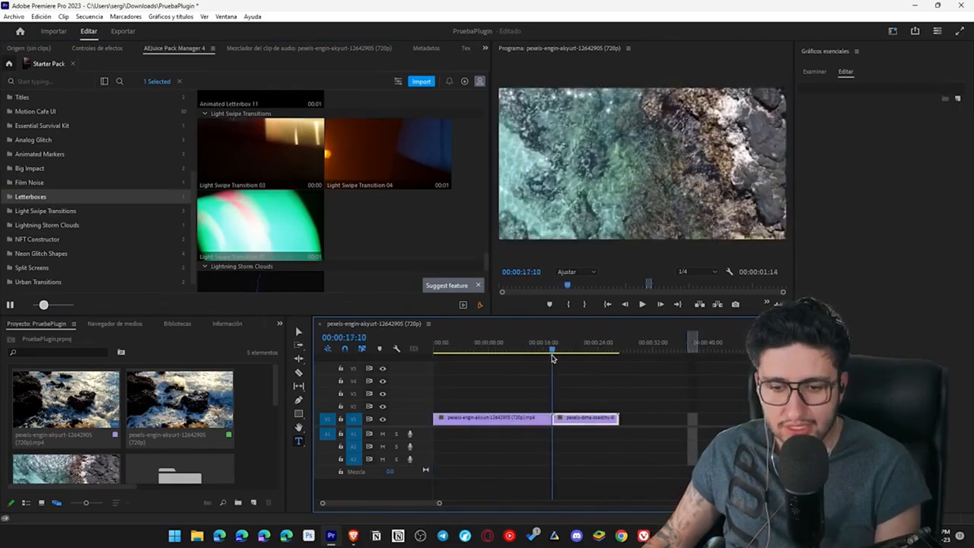
left_click(53, 211)
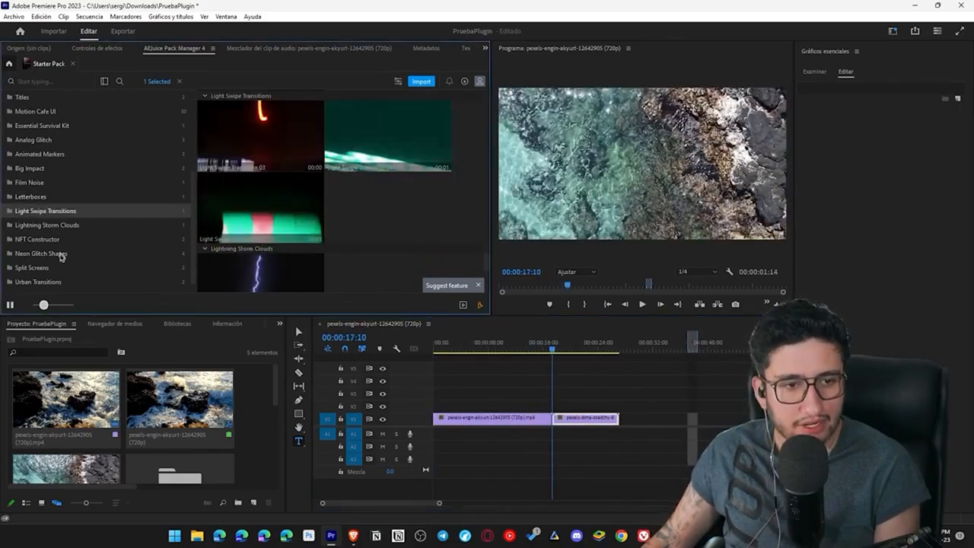
double_click(289, 142)
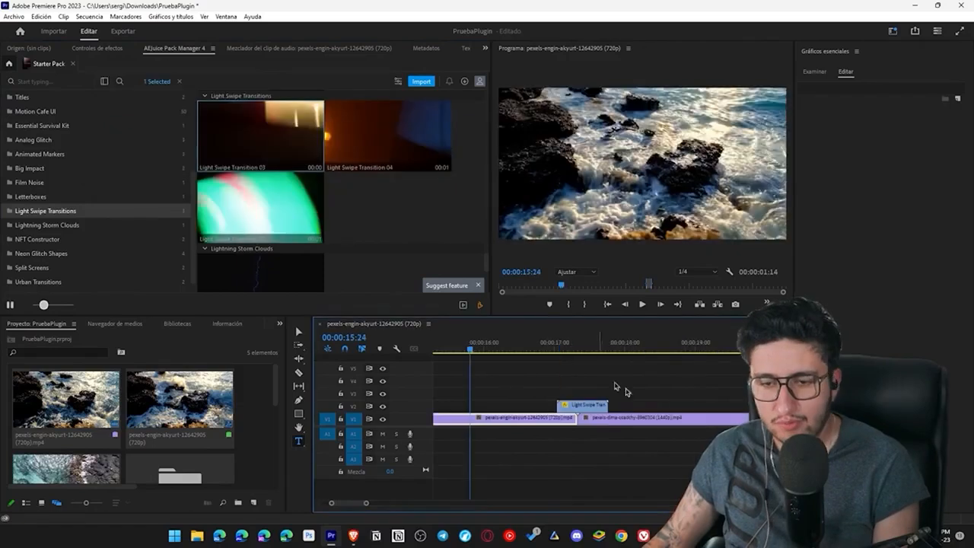
Play back the light swipe transition across the cut between the two sea clips
key("space")
left_click(542, 349)
key("space")
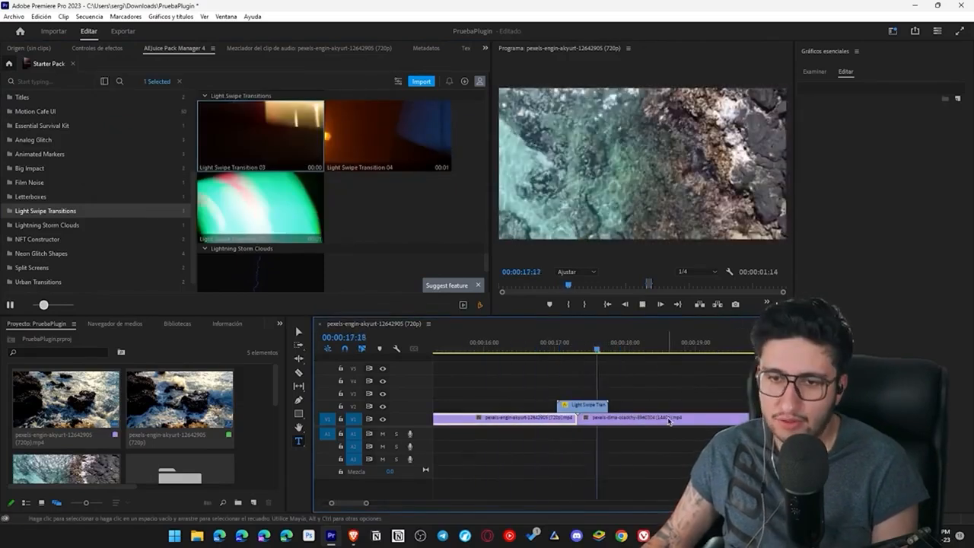
key("space")
left_click(518, 349)
key("space")
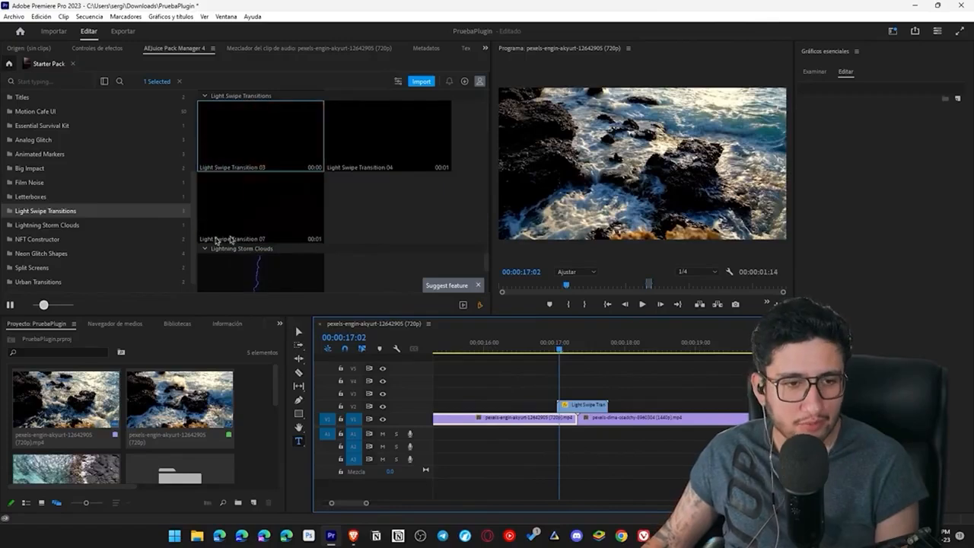
Browse the Starter Pack's remaining categories, including Neon Glitch Shapes, Split Screens and Urban Transitions
scroll(99, 239, "down", 1)
left_click(70, 213)
scroll(305, 230, "down", 3)
scroll(305, 252, "up", 2)
scroll(320, 236, "down", 3)
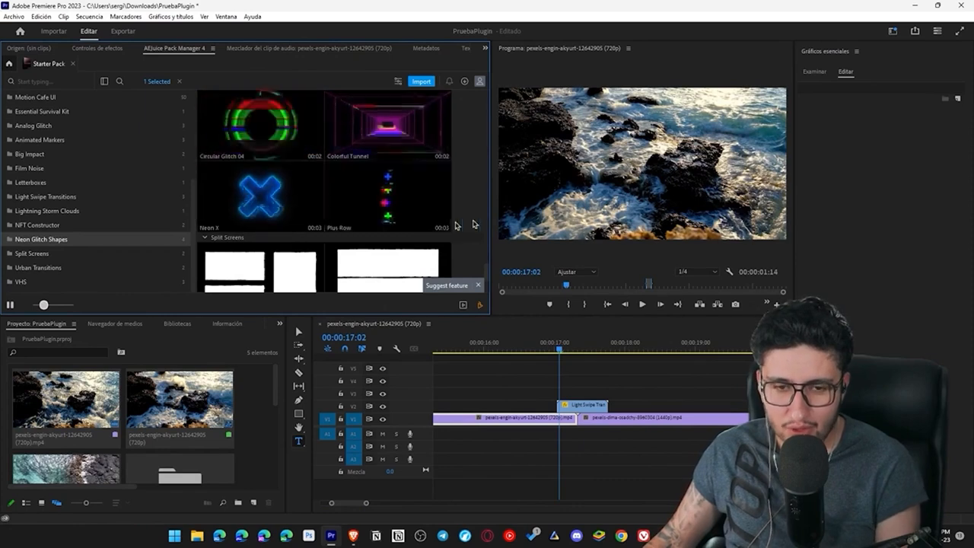
scroll(411, 233, "down", 1)
left_click(114, 256)
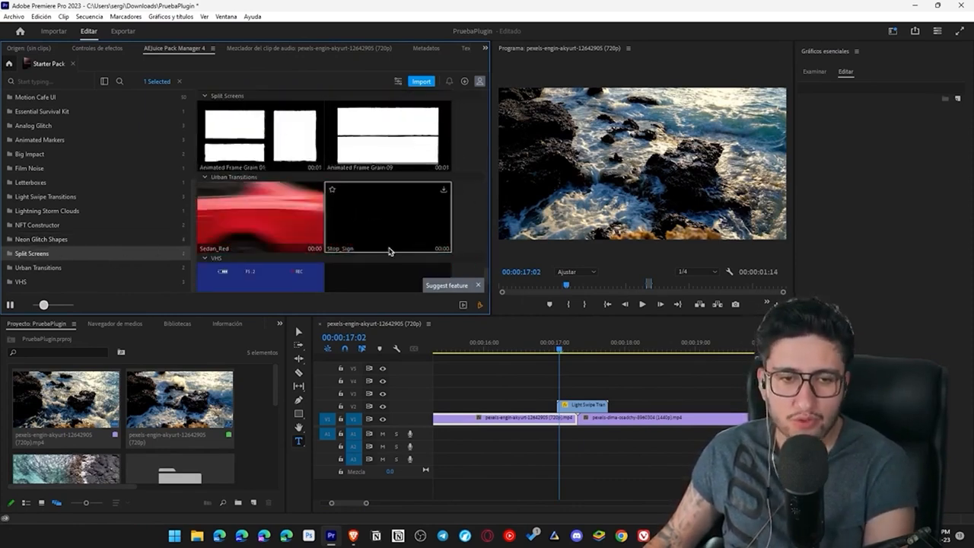
left_click(91, 270)
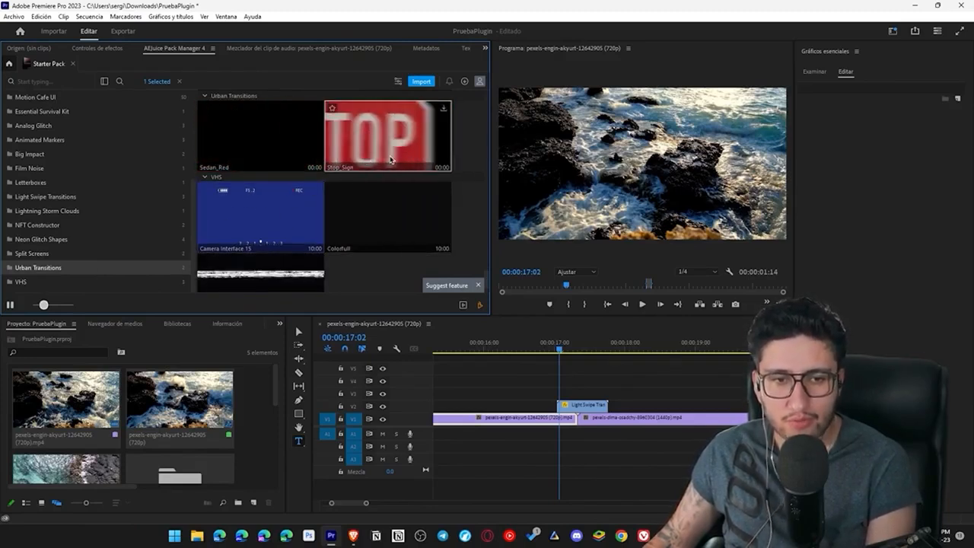
Replace the light swipe clip on track V2 with the Sedan_Red urban transition over the cut, and play it back
left_click(590, 406)
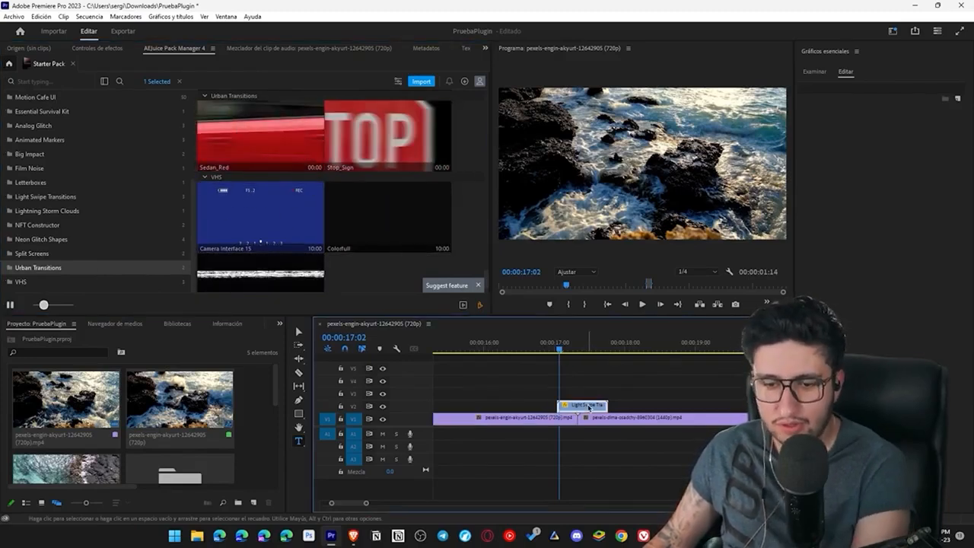
left_click(577, 351)
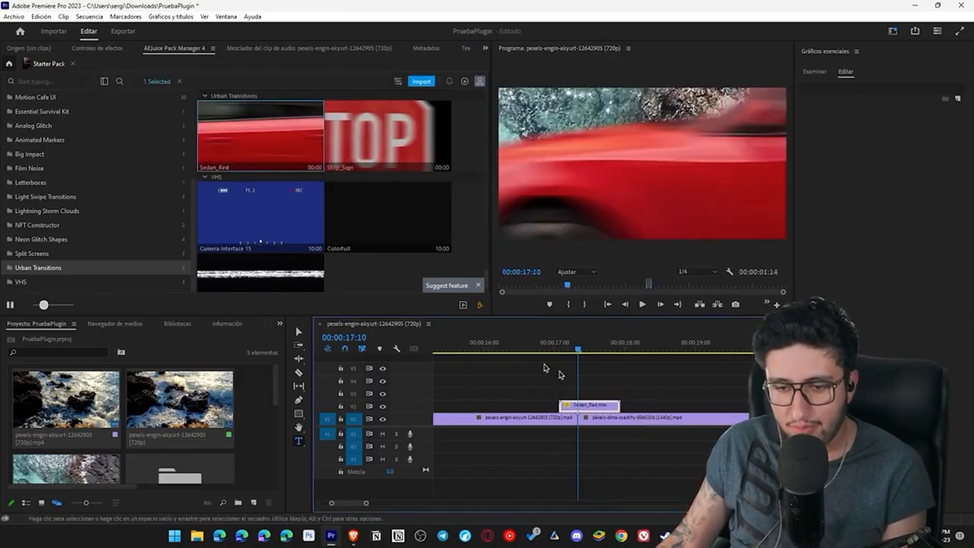
left_click(526, 348)
key("space")
key("space")
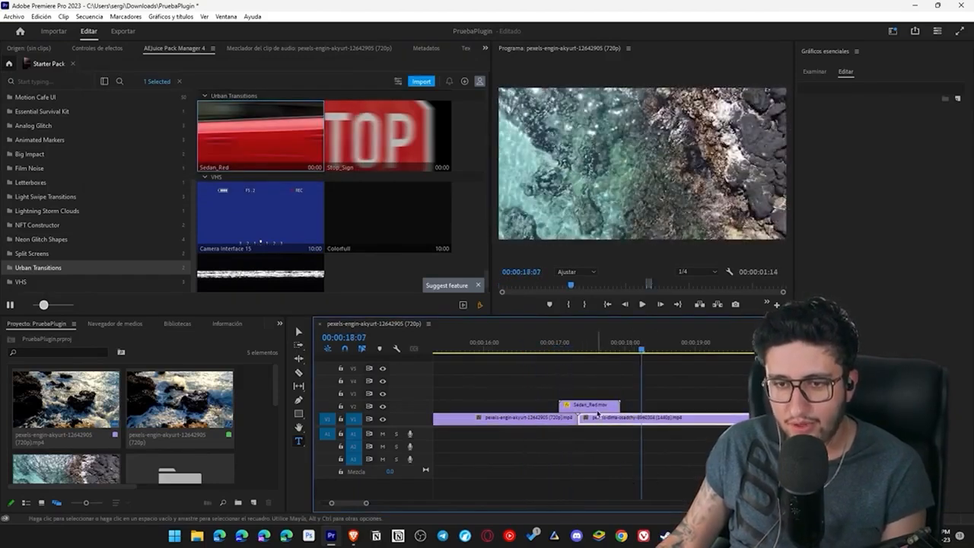
Replay the Sedan_Red transition from just before the cut to check how it covers the clip change
left_click(551, 344)
key("space")
key("space")
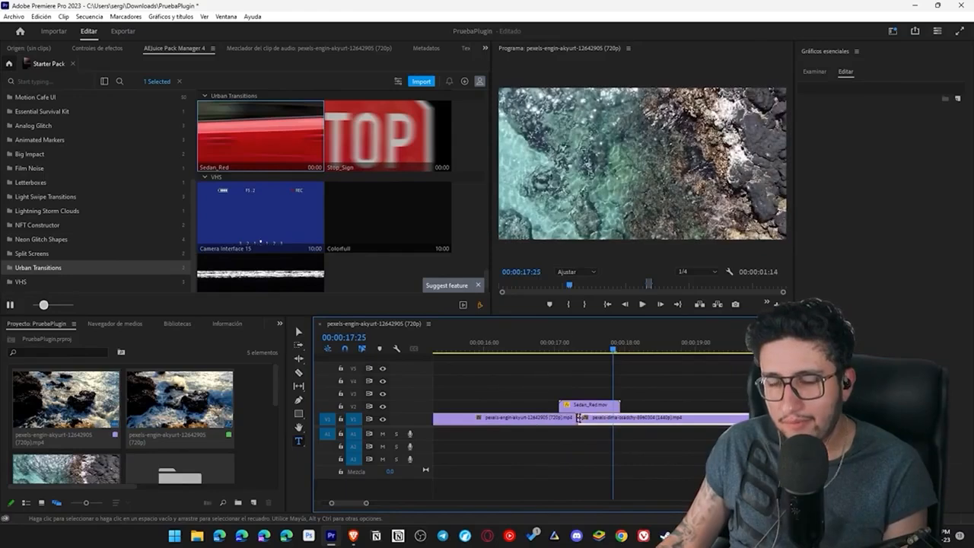
left_click_drag(567, 345, 547, 346)
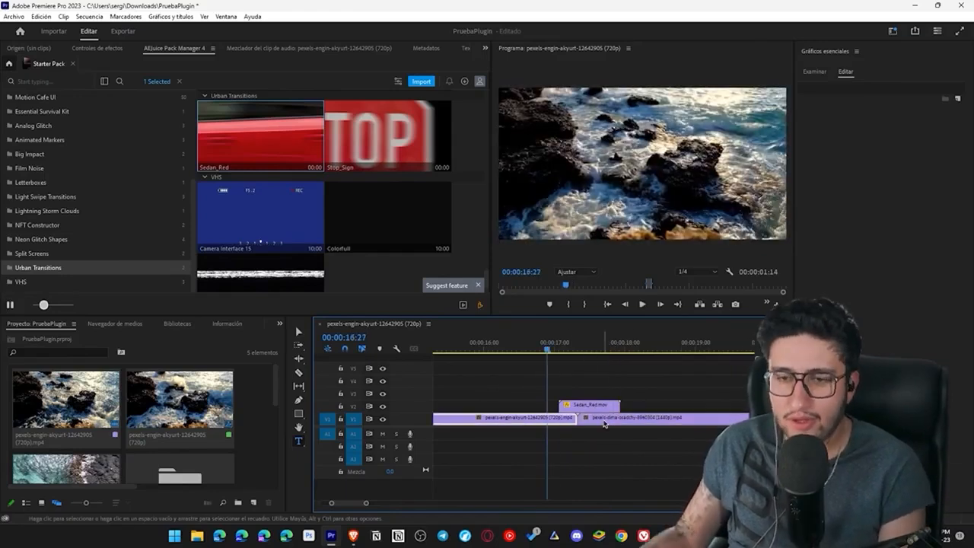
key("space")
left_click_drag(559, 346, 527, 349)
key("space")
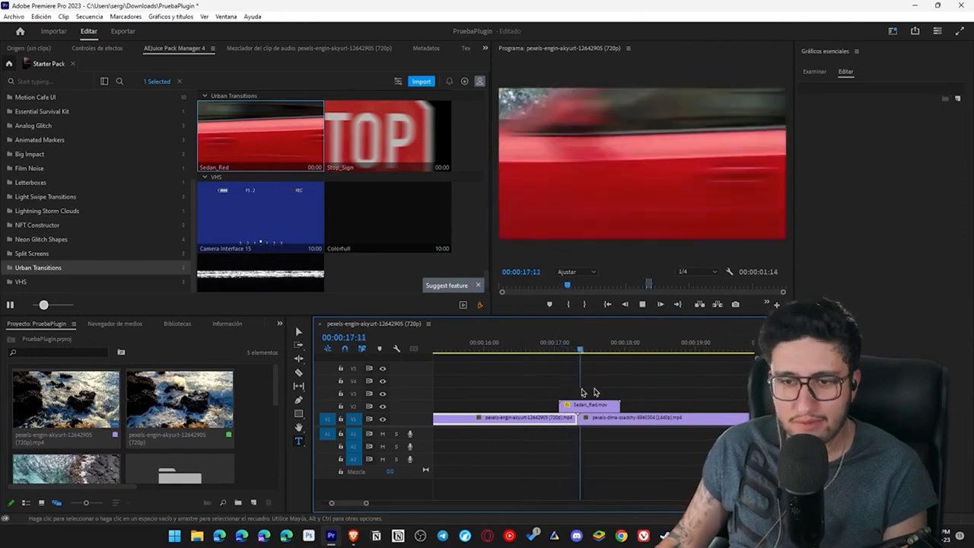
key("space")
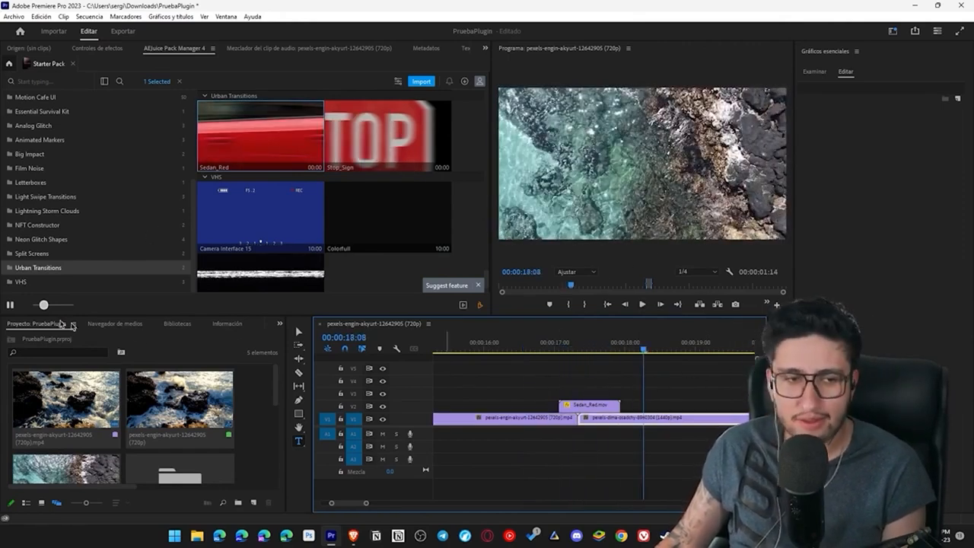
Import the VHS asset Distortion 22 onto track V3 above the first sea clip, starting at 00:00:00:00
left_click(20, 282)
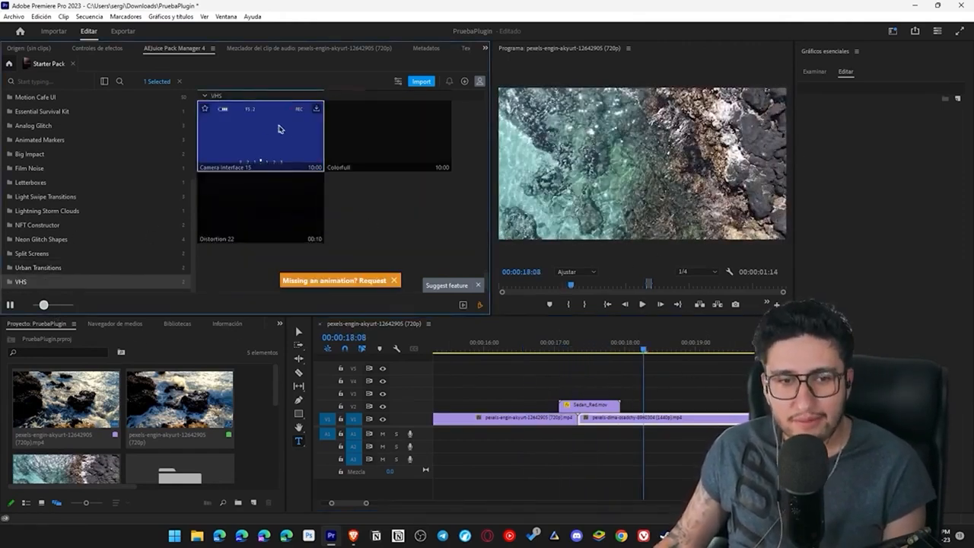
left_click(446, 348)
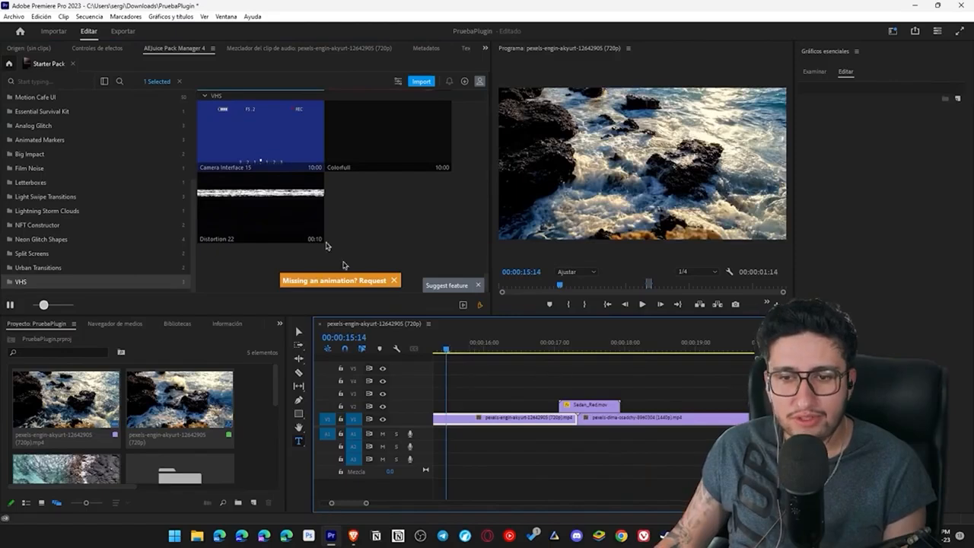
double_click(274, 212)
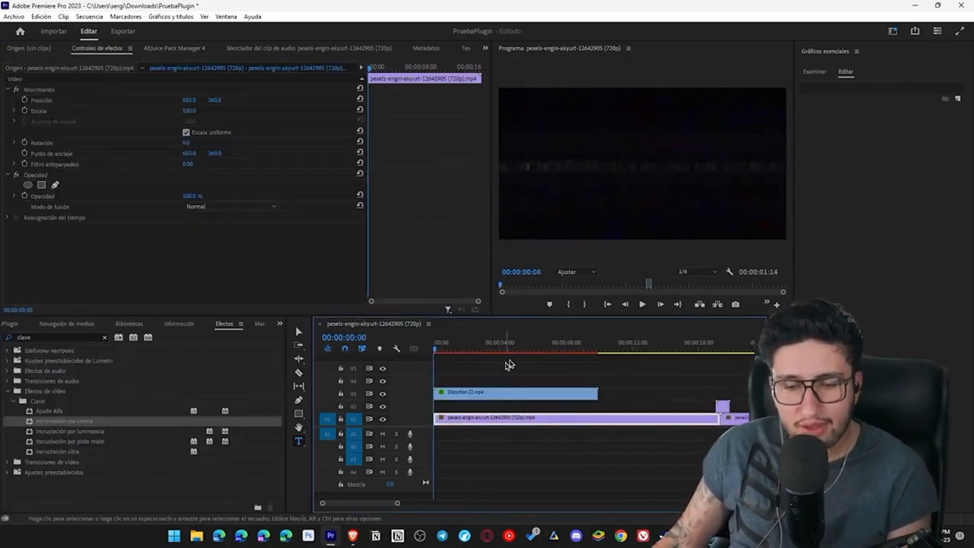
Play back the Distortion 22 overlay from the start of the sequence
key("space")
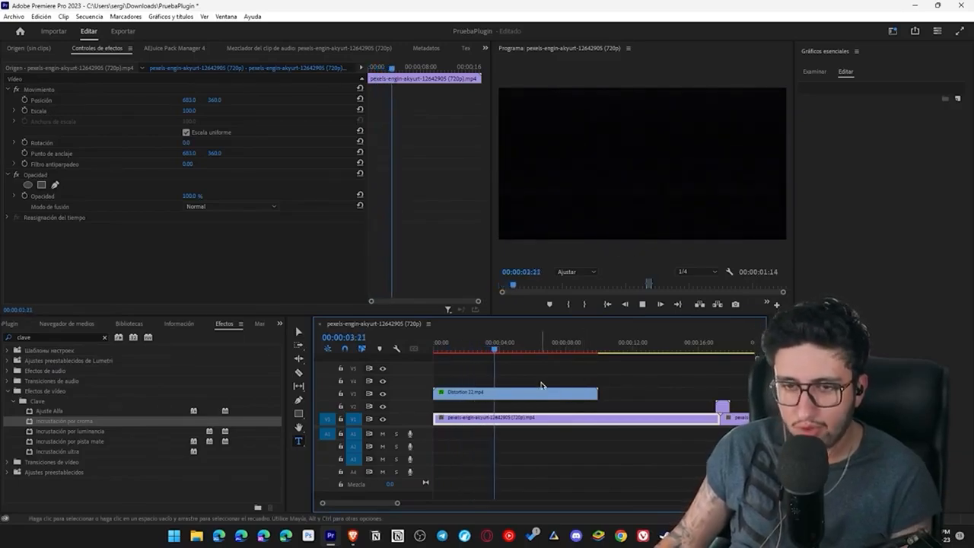
key("Home")
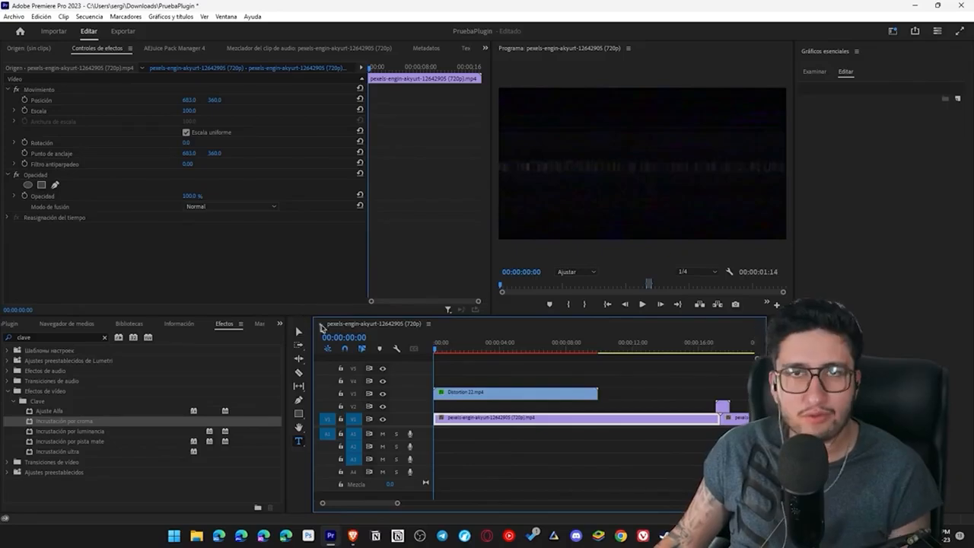
left_click(453, 353)
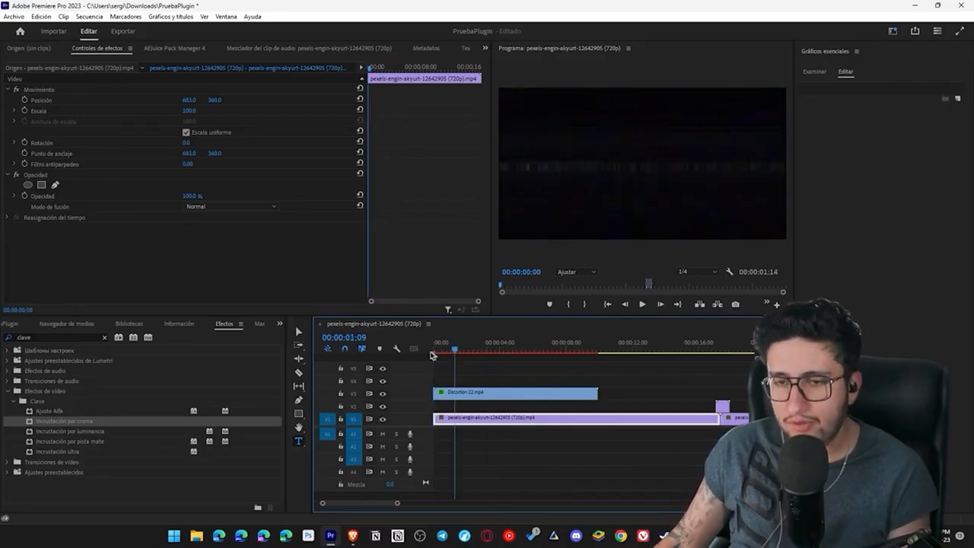
Remove the Incrustación por croma effect from the Distortion 22 clip
left_click(500, 396)
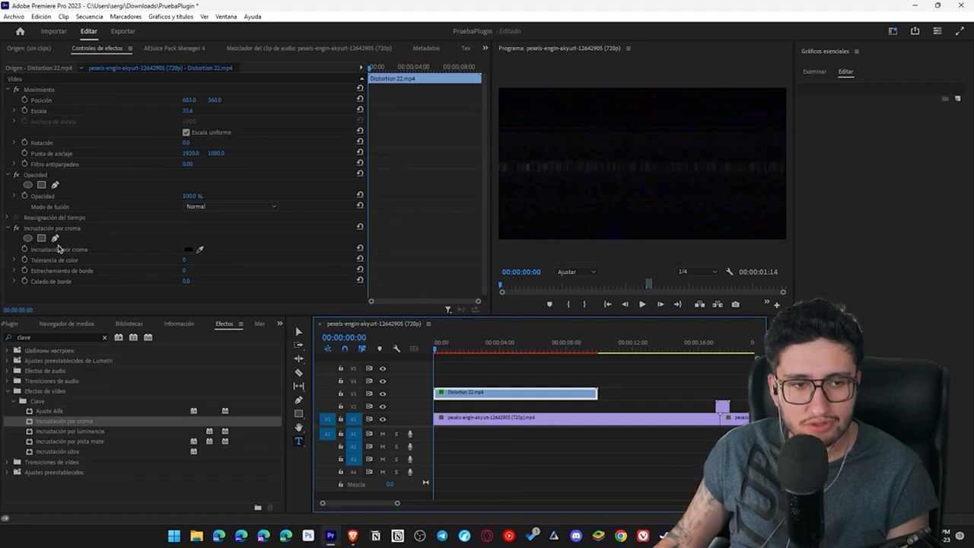
left_click(92, 231)
key("Delete")
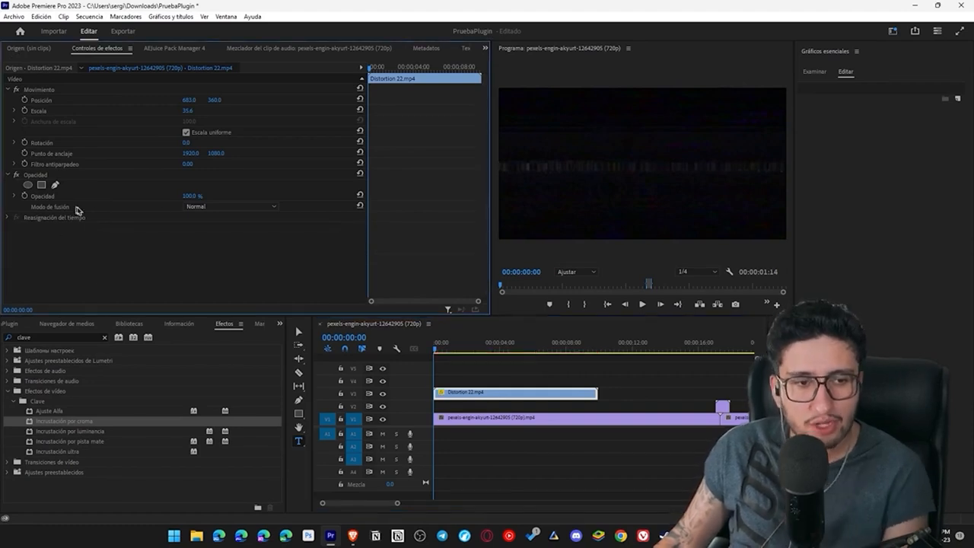
Set the Distortion 22 clip's blend mode to Pantalla and scrub to 00:00:07:13 to check the overlay
left_click(228, 206)
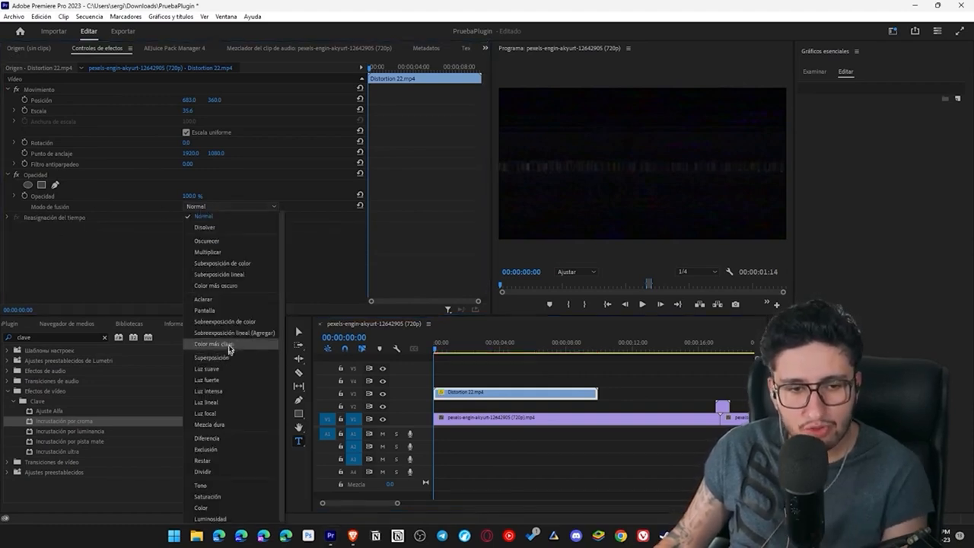
left_click(213, 312)
left_click_drag(440, 347, 557, 351)
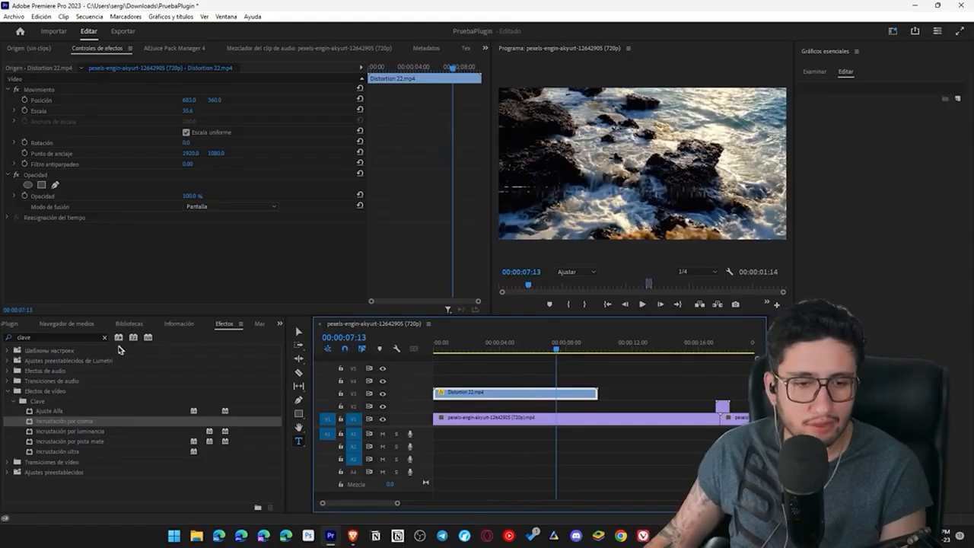
Return to the AEJuice Pack Manager home page, browse the free and store packs, and open the YouTube Pack
left_click(207, 48)
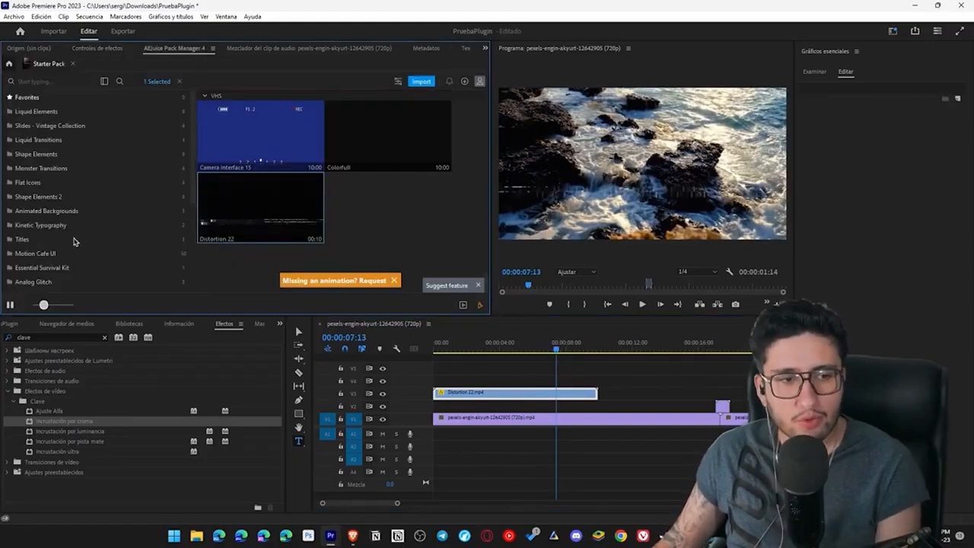
left_click(42, 114)
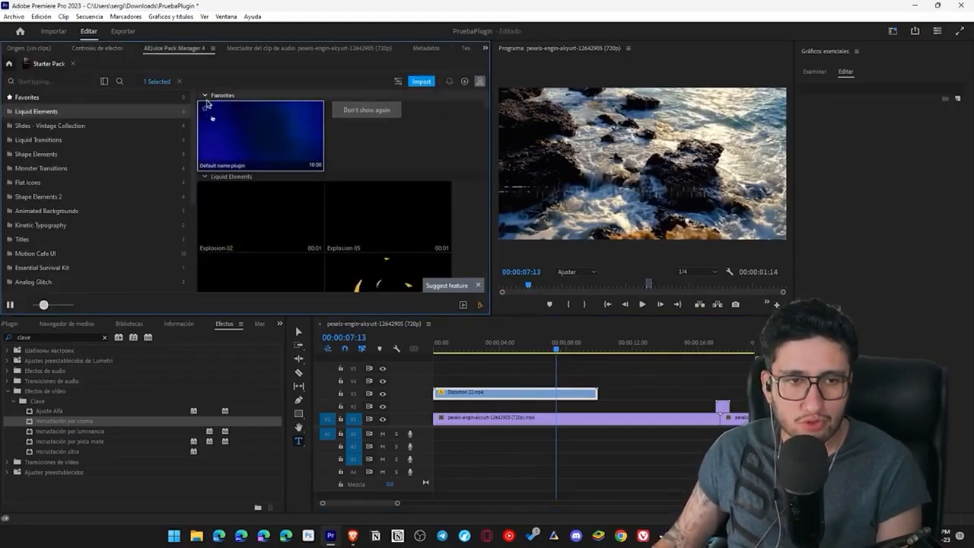
left_click(181, 82)
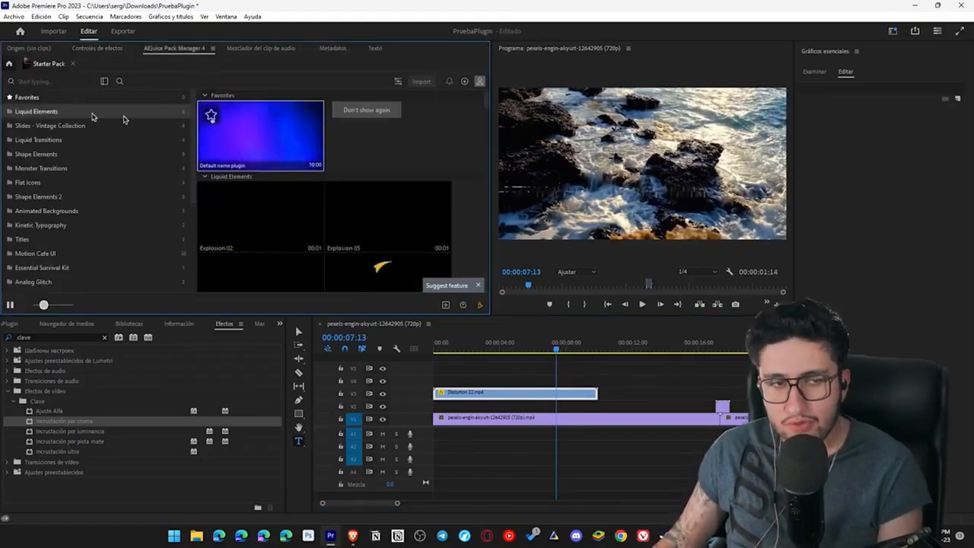
left_click(9, 64)
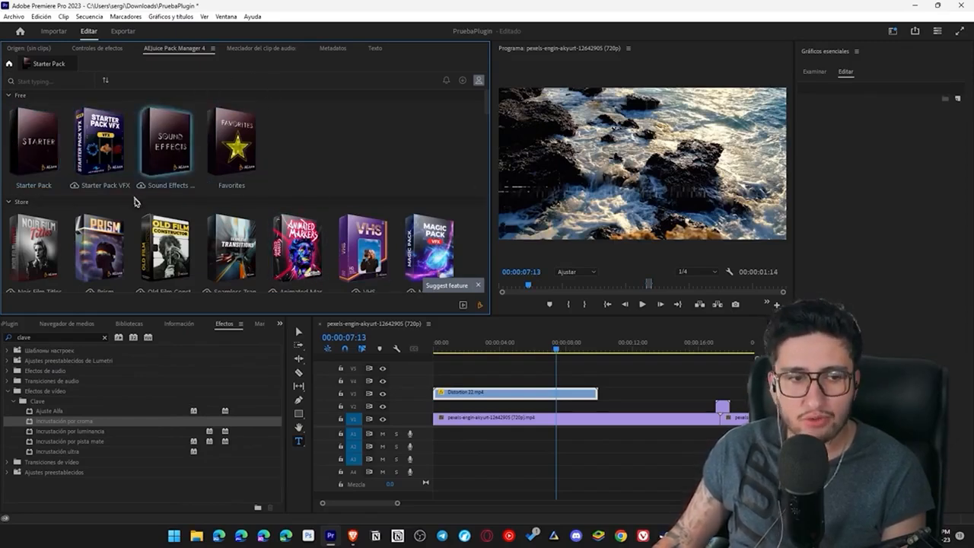
scroll(134, 202, "down", 1)
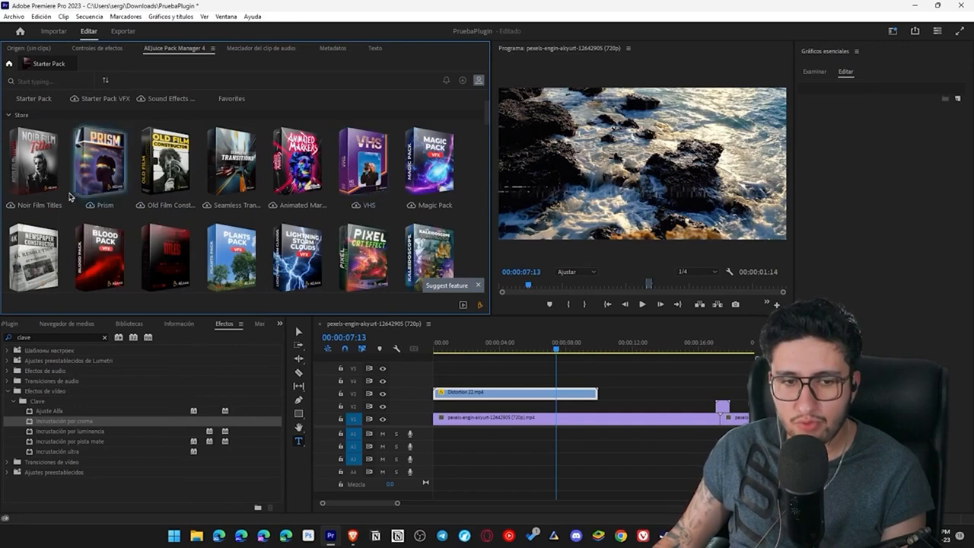
scroll(61, 197, "down", 2)
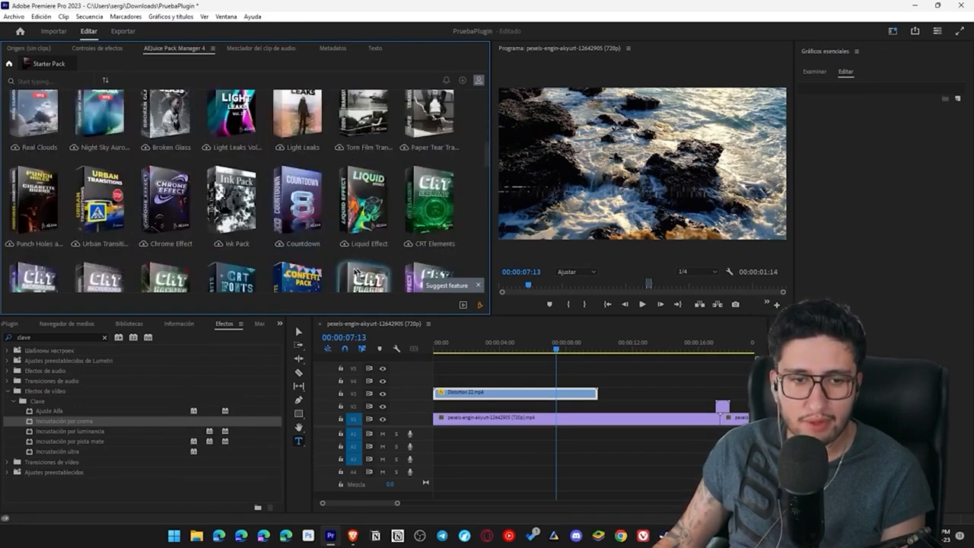
scroll(221, 226, "up", 1)
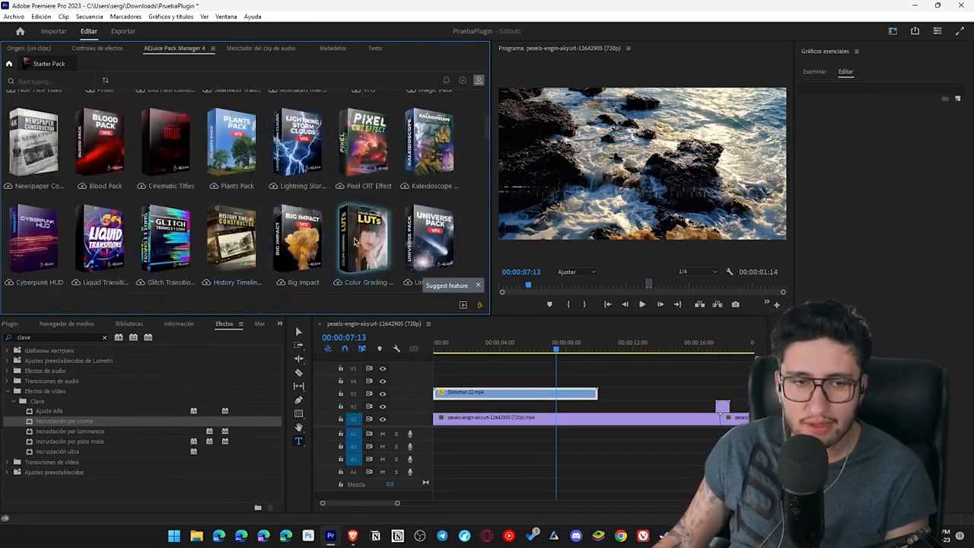
scroll(291, 229, "down", 5)
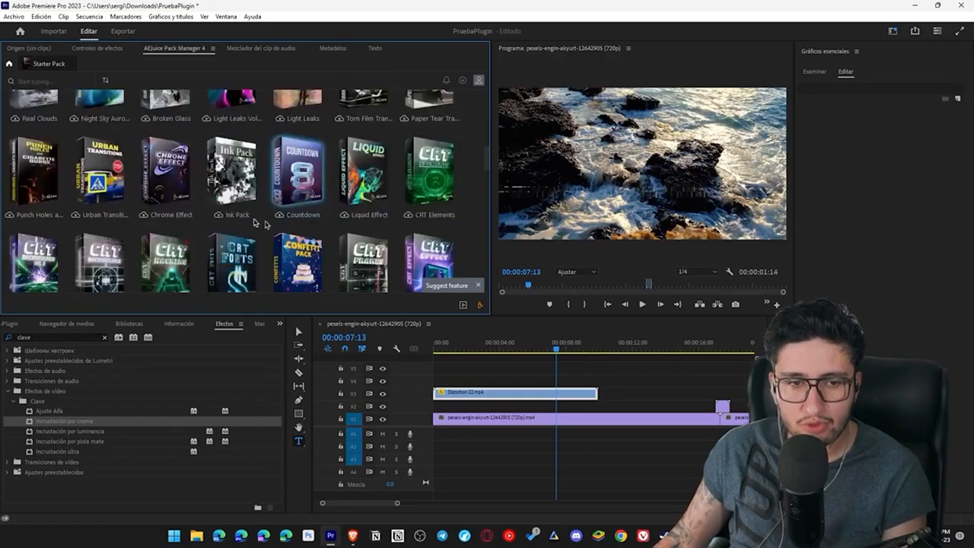
scroll(329, 230, "down", 8)
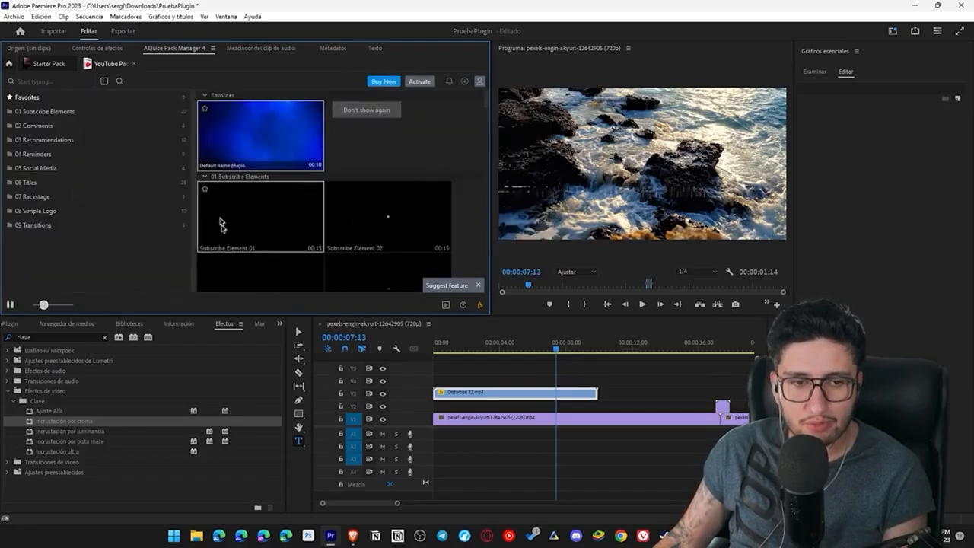
Browse the YouTube Pack's Comments, Subscribe Elements and Recommendations templates
left_click(65, 127)
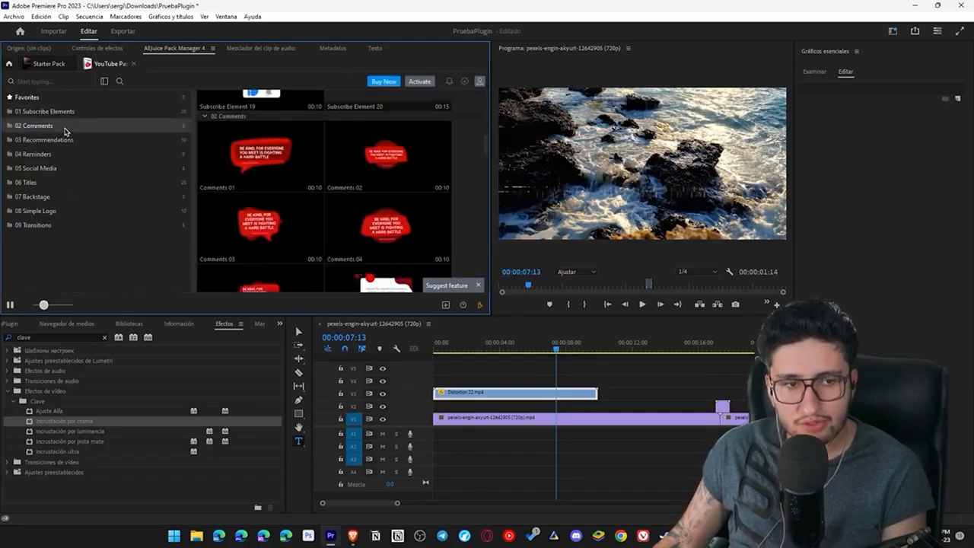
scroll(436, 202, "up", 2)
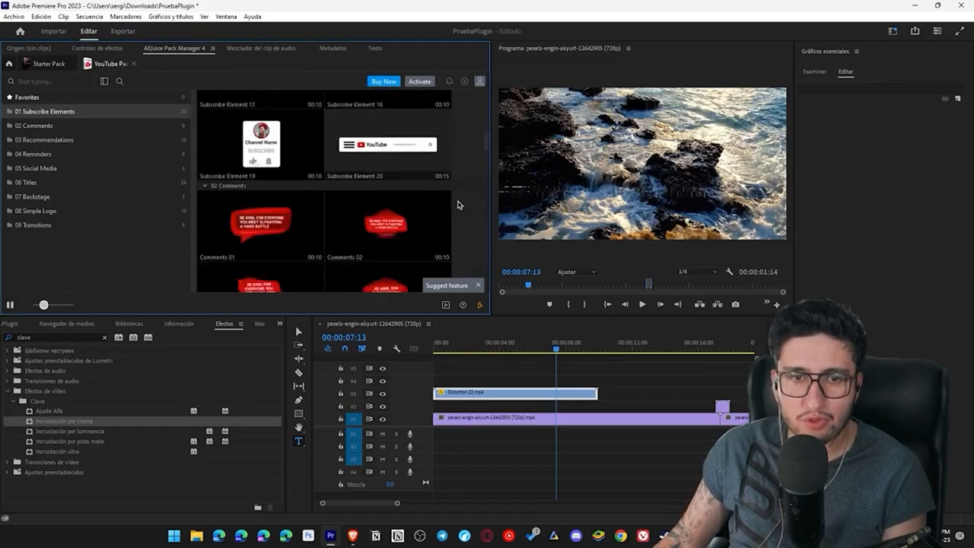
left_click(274, 193)
scroll(358, 190, "up", 5)
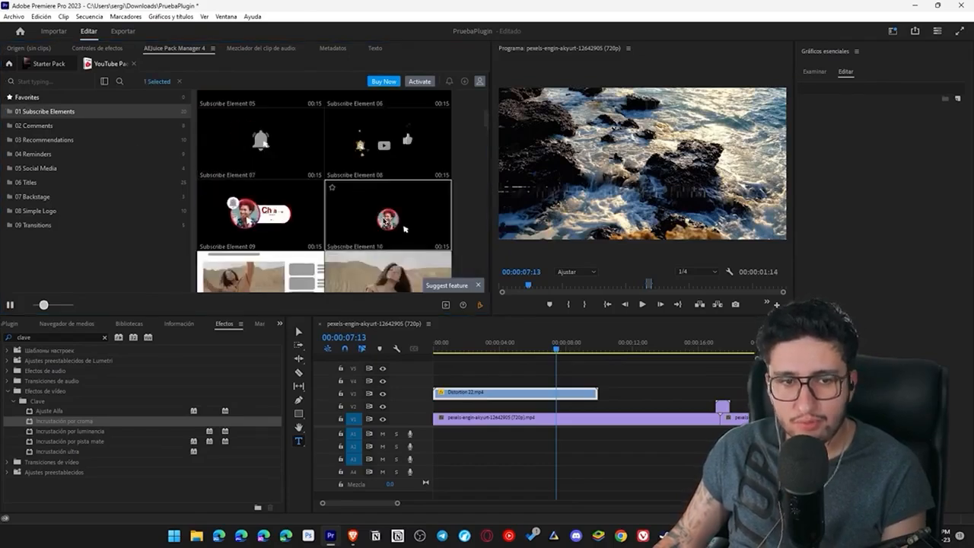
left_click(68, 140)
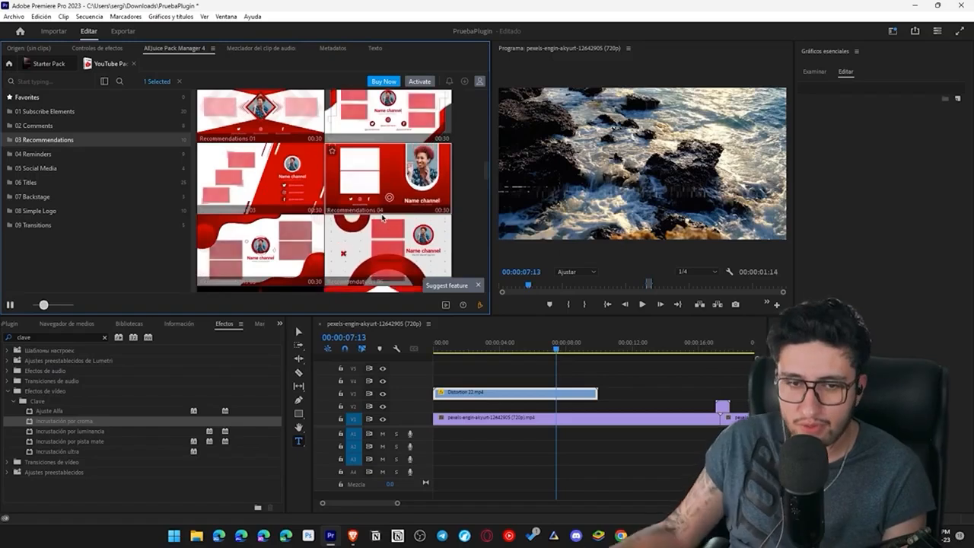
scroll(381, 218, "up", 1)
scroll(424, 241, "down", 1)
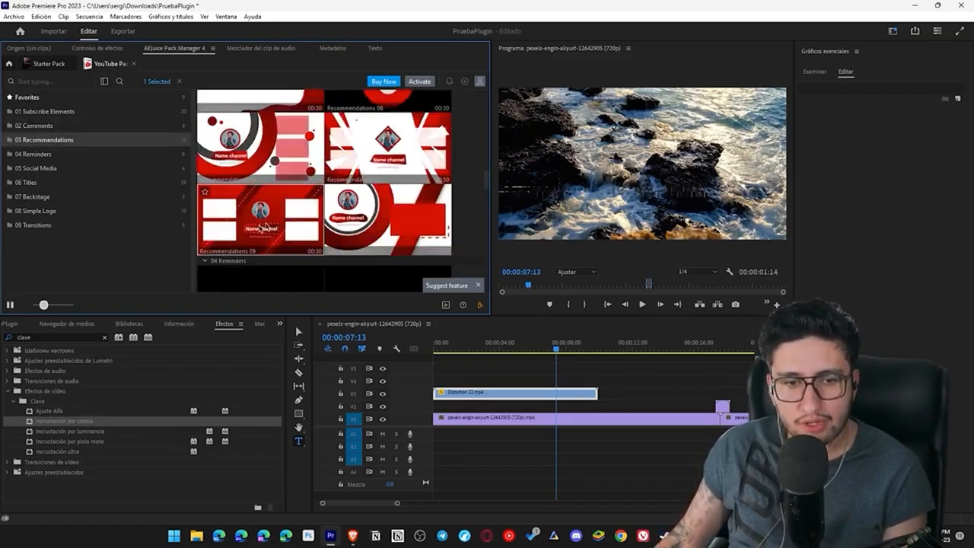
Start buying the YouTube Pack from the Recommendations 09 template and open the promo code entry in the cart
left_click(263, 228)
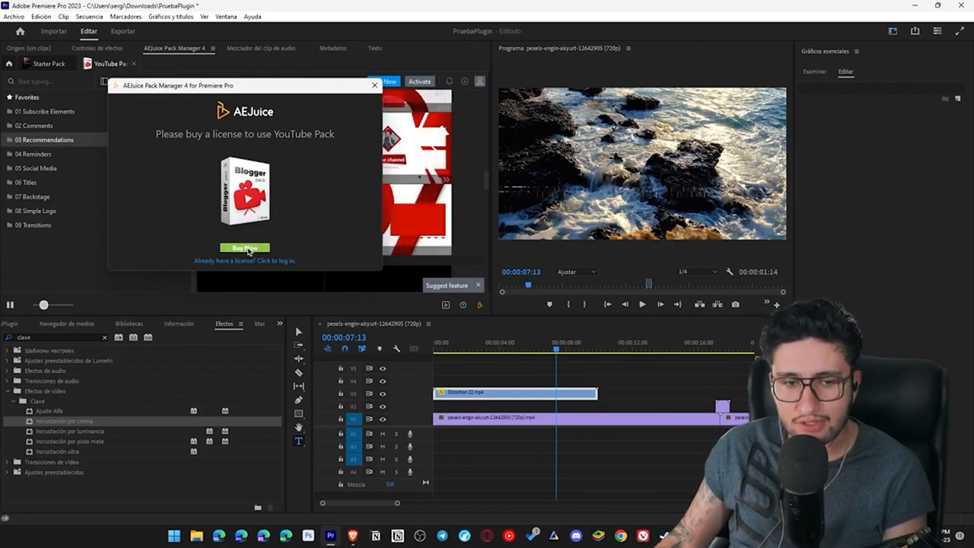
left_click(246, 249)
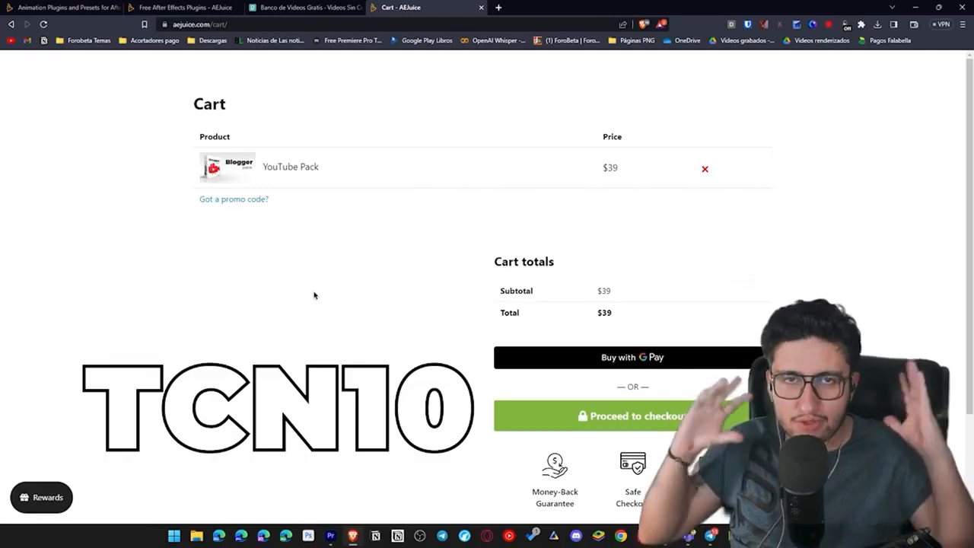
left_click(242, 199)
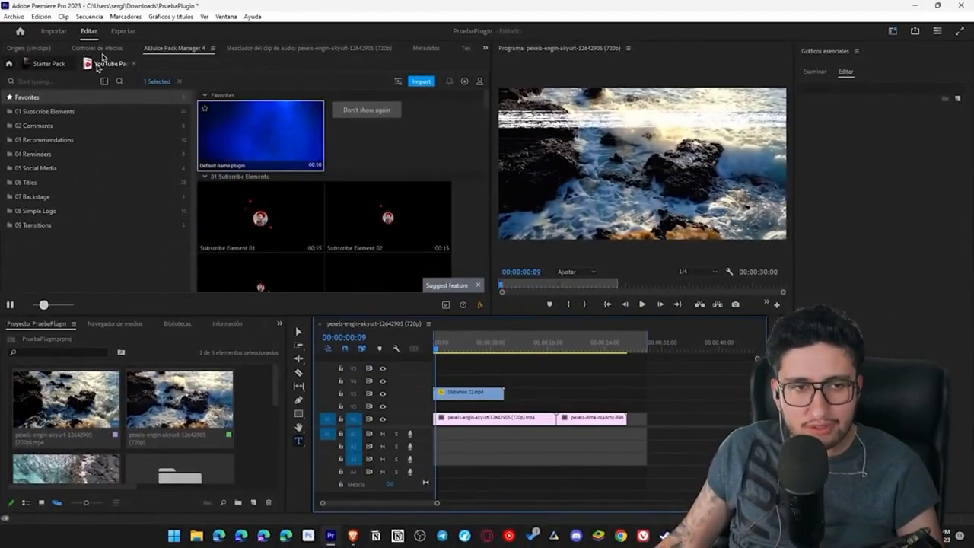
Import Subscribe Element 04 from the YouTube Pack onto track V4 at 00:00:00:09
scroll(379, 226, "down", 1)
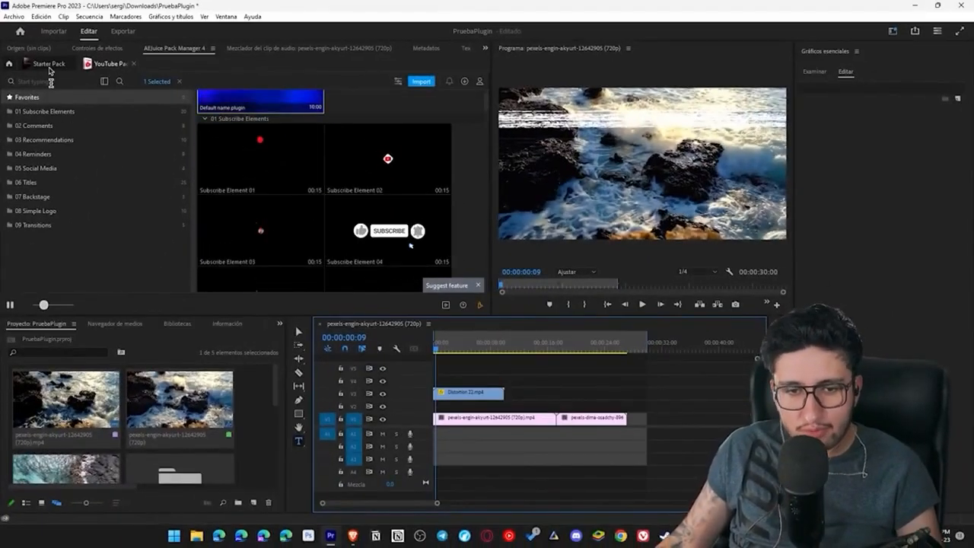
scroll(309, 215, "down", 1)
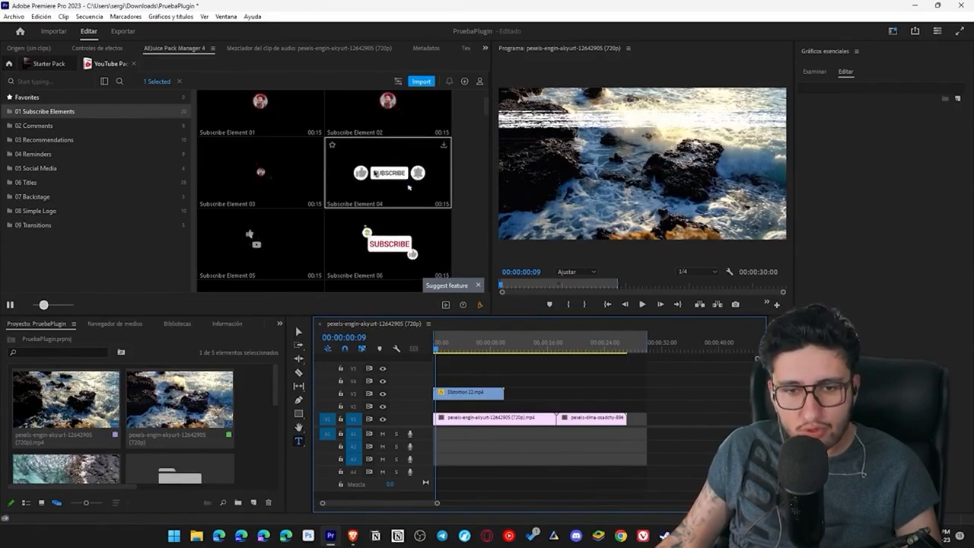
left_click(382, 176)
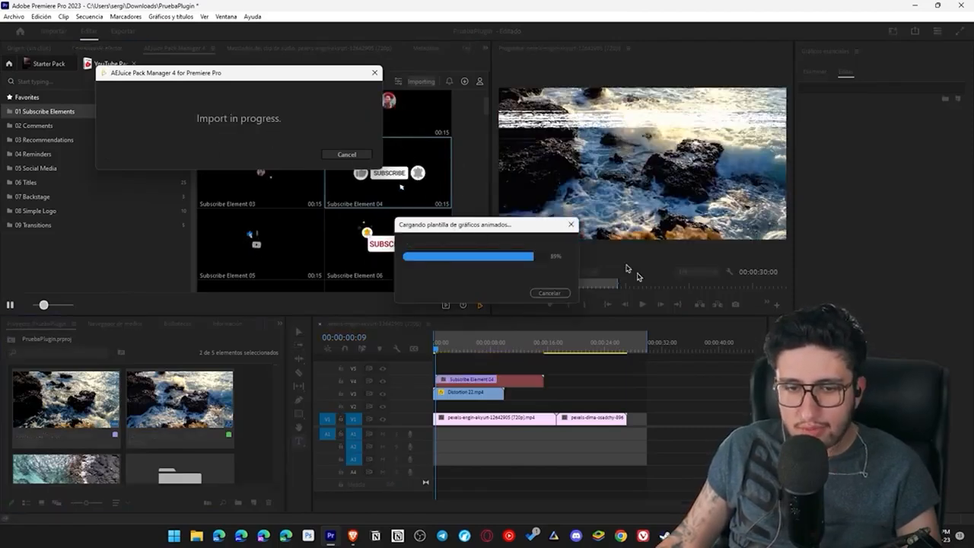
Move the playhead to 00:00:03:06 and delete the Distortion 22 clip from track V3
left_click(457, 348)
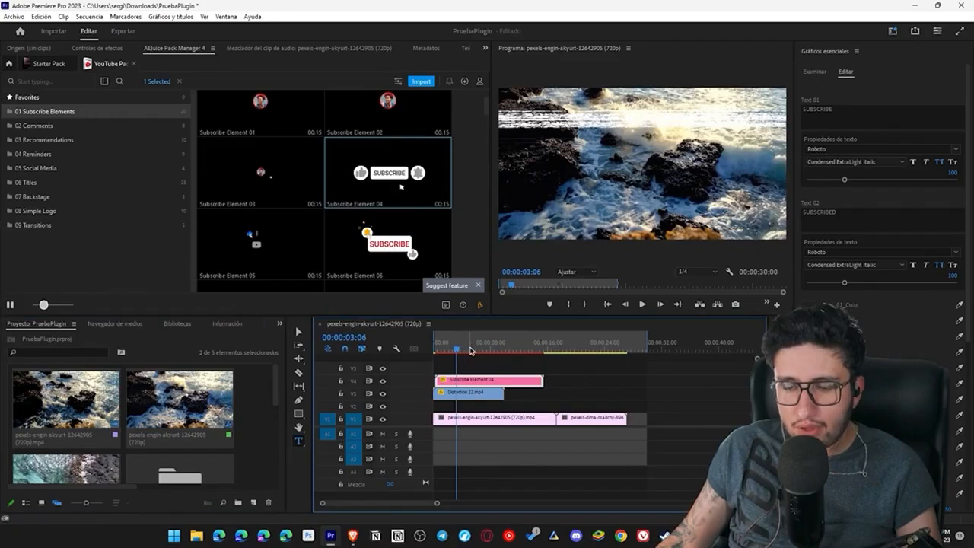
left_click(481, 397)
key("Delete")
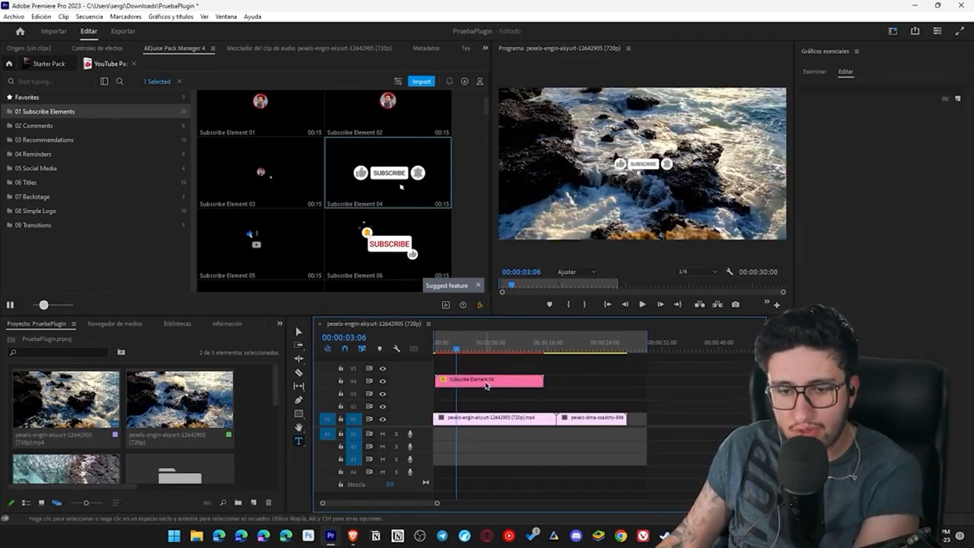
Reposition the Subscribe Element 04 graphic near the bottom centre of the video frame at 00:00:05:08
left_click(472, 354)
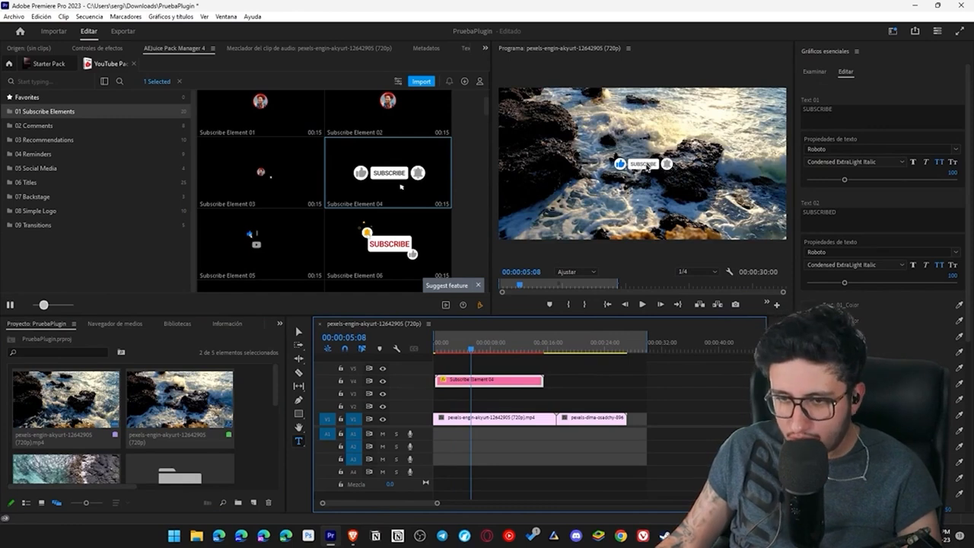
left_click(646, 165)
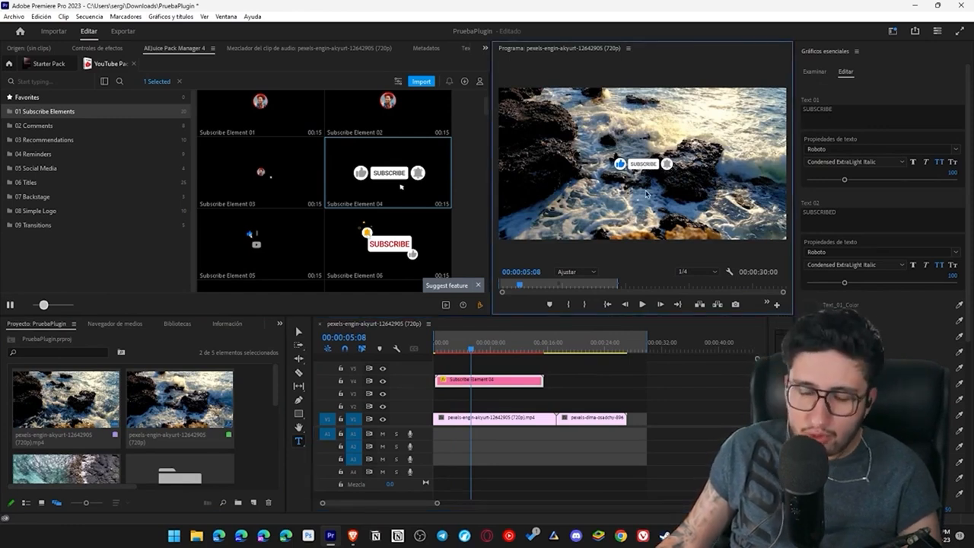
left_click_drag(633, 164, 636, 215)
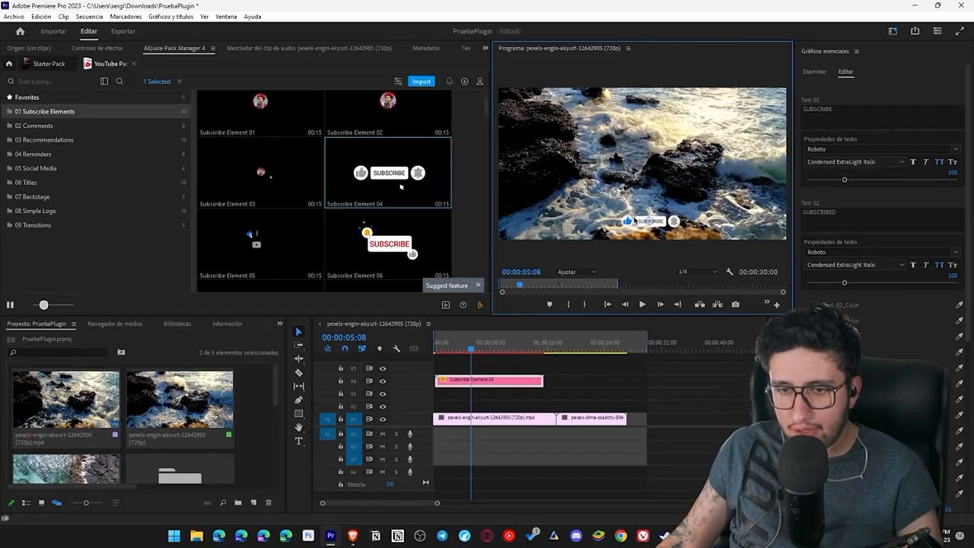
left_click(693, 364)
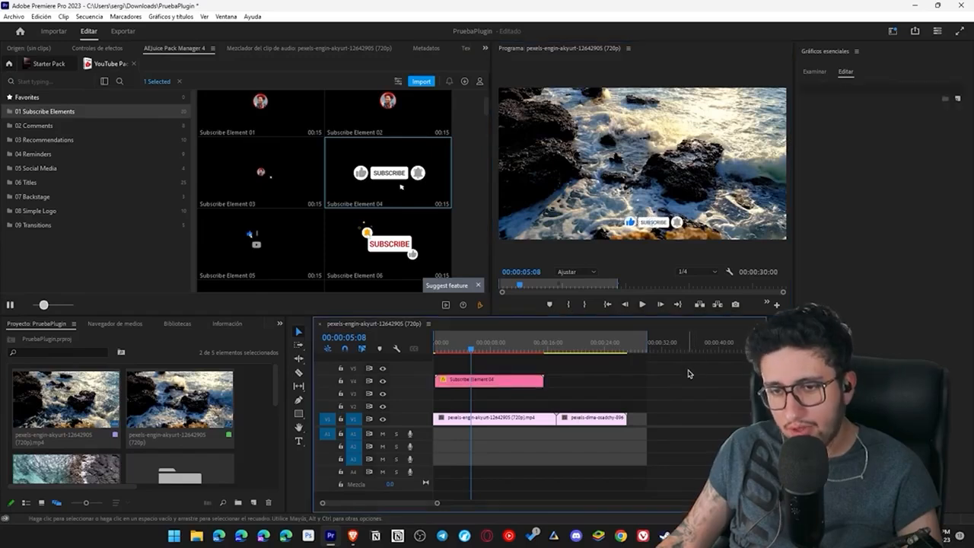
Set Subscribe Element 04's first text to SUSCRIBETE and its second text to SUSCRITO
left_click(494, 380)
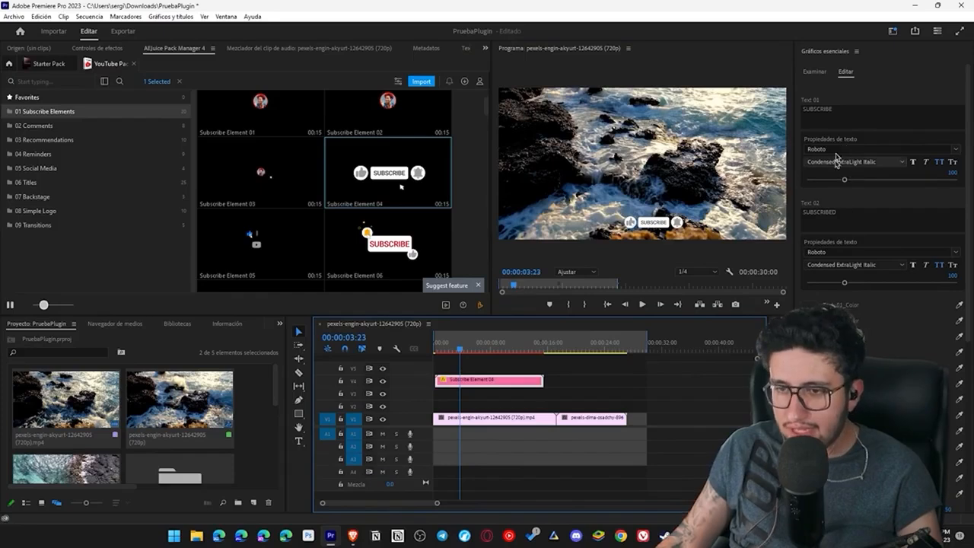
left_click(872, 114)
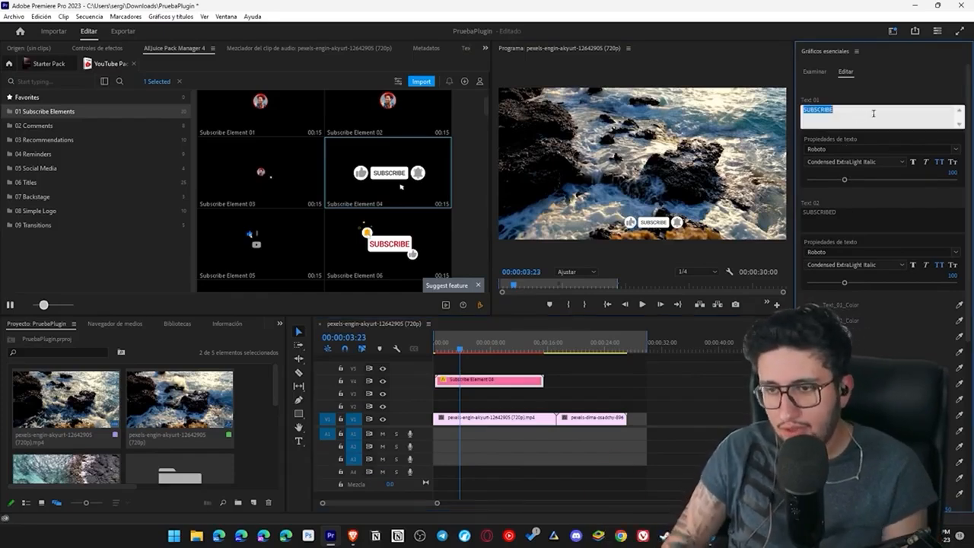
type("SUSCRIBET")
type("E")
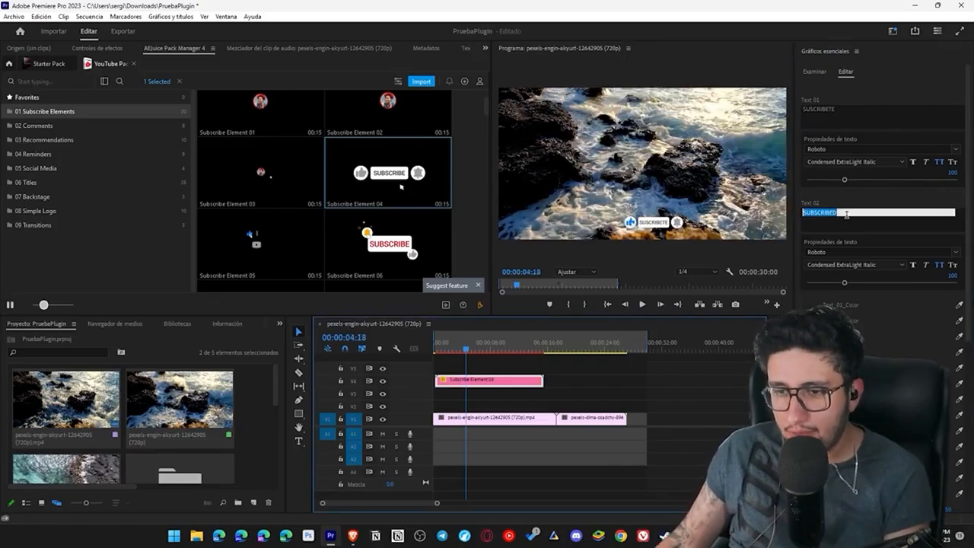
left_click(847, 214)
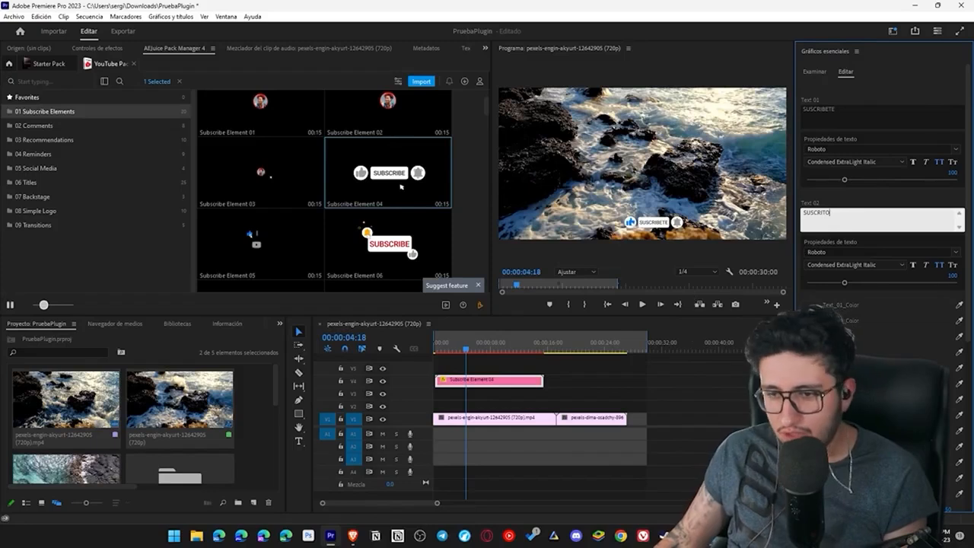
Scale up the Subscribe Element 04 graphic until its buttons span about half the frame width
left_click(461, 344)
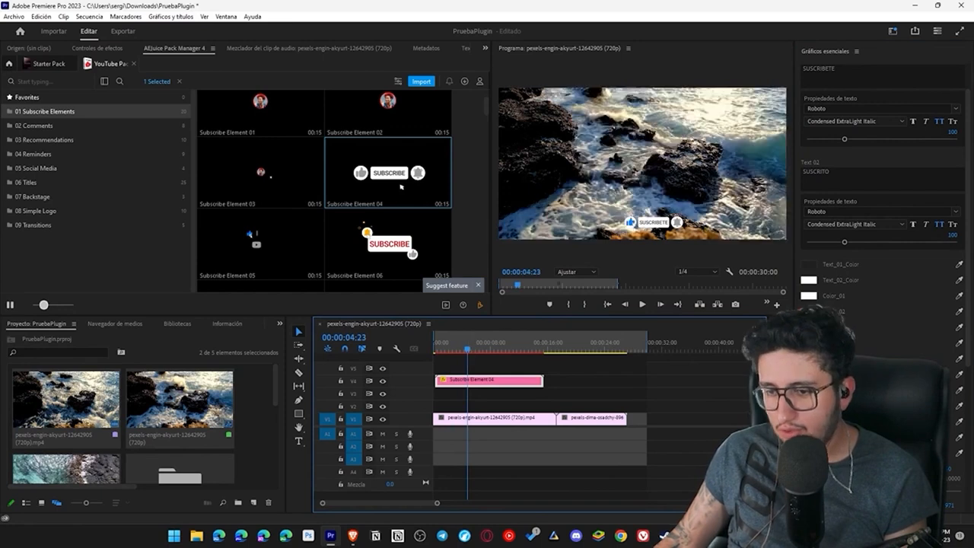
scroll(883, 190, "down", 2)
left_click_drag(884, 385, 898, 385)
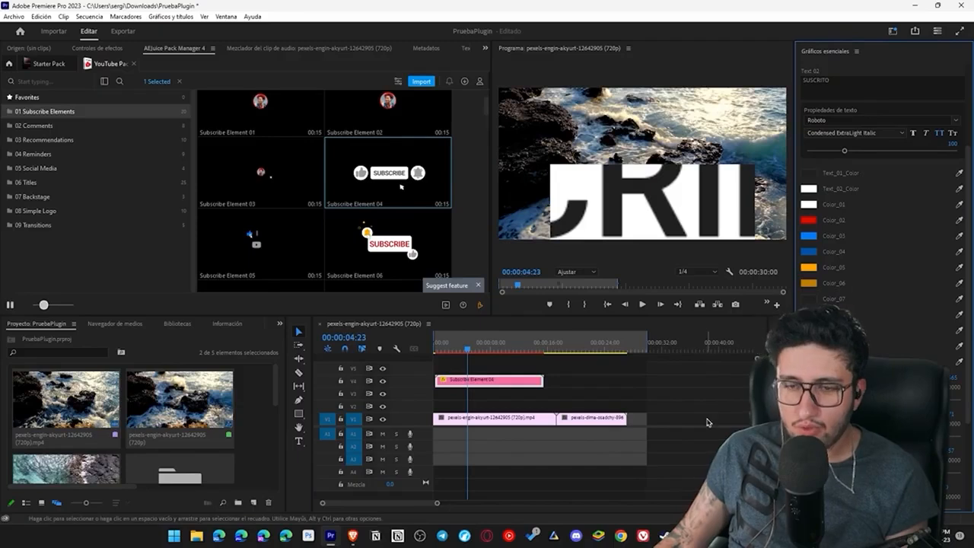
mouse_move(898, 386)
left_mouse_down()
mouse_move(866, 386)
mouse_move(884, 386)
left_mouse_up()
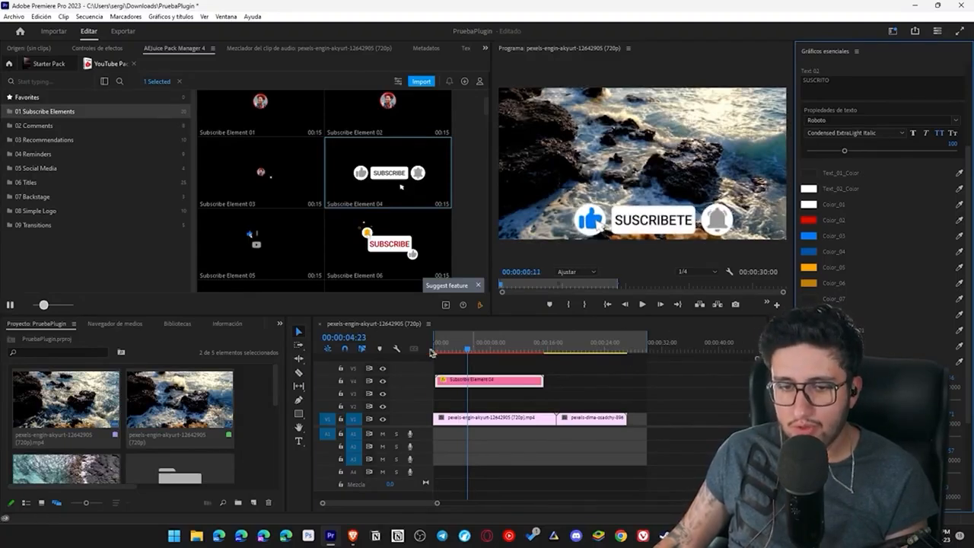
Deselect the clips and review the Subscribe Element 04 animation from the start of the sequence
left_click(435, 350)
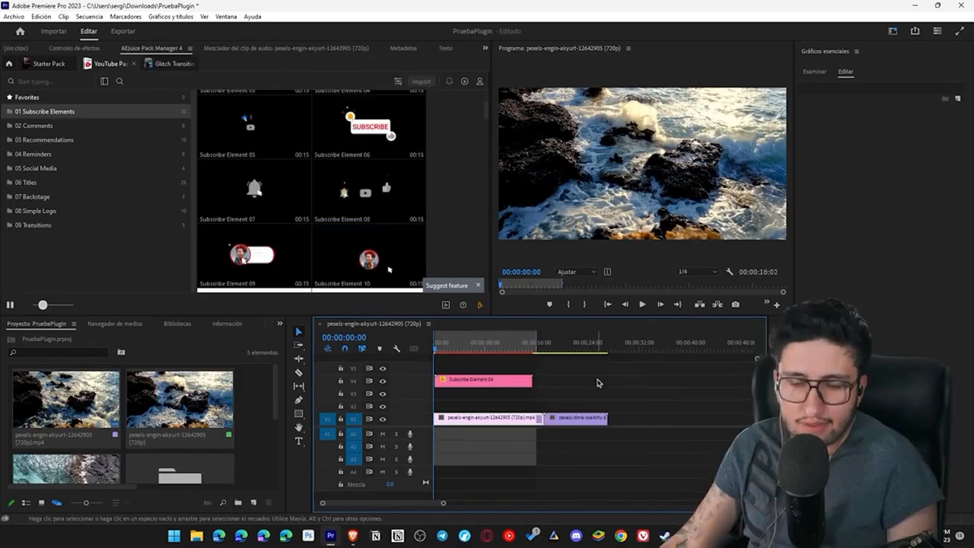
left_click(598, 383)
left_click(468, 343)
left_click(432, 348)
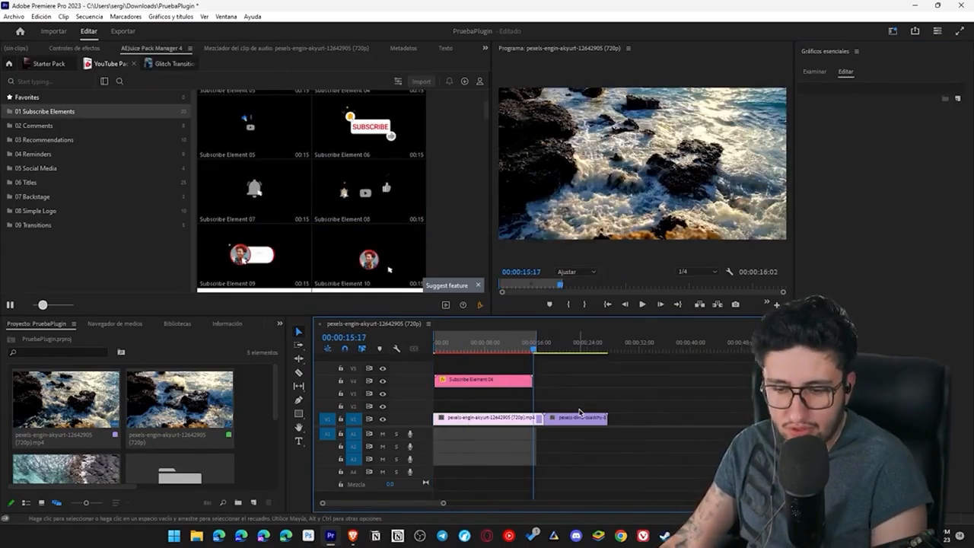
Render the sequence preview, play back the Subscribe Element 04 animation and park the playhead at 00:00:08:09
key("Return")
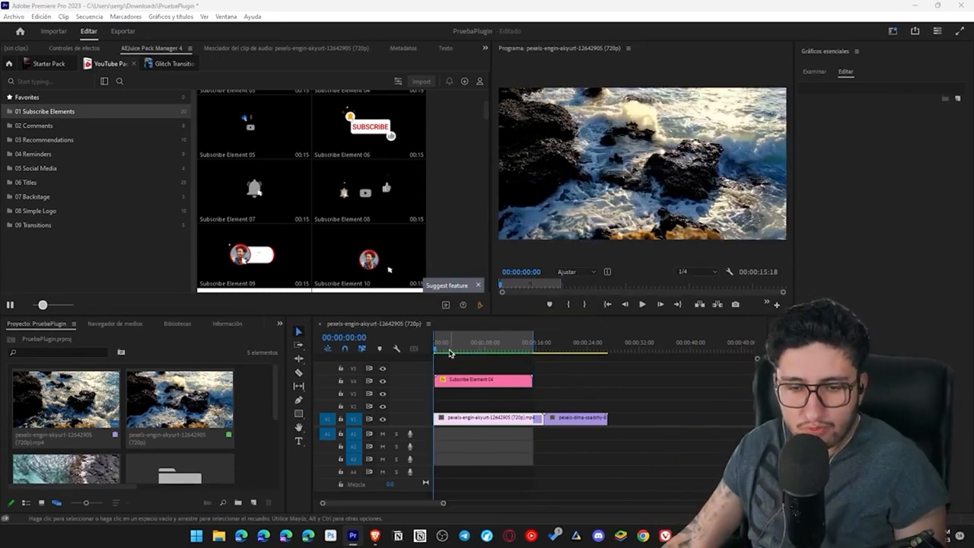
left_click(450, 358)
key("space")
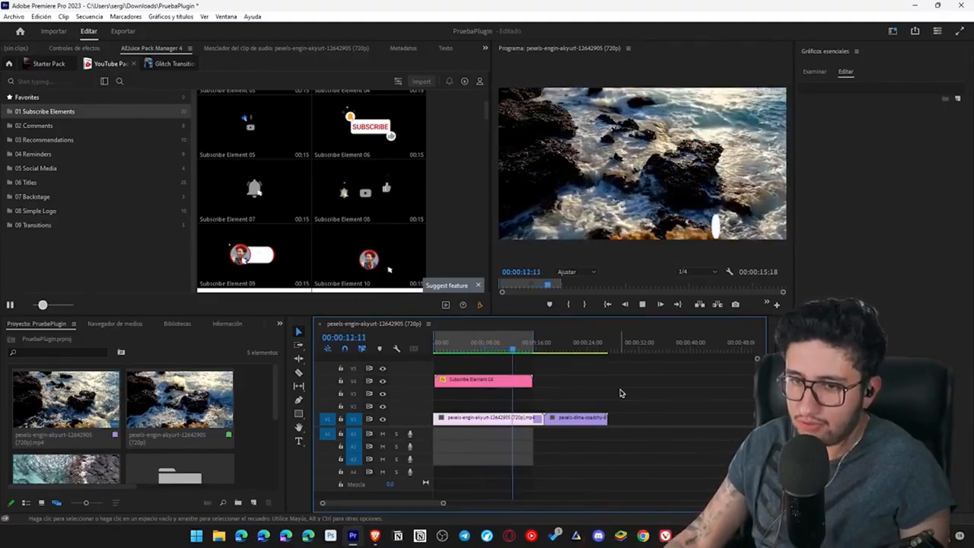
left_click(507, 351)
left_click_drag(507, 351, 482, 351)
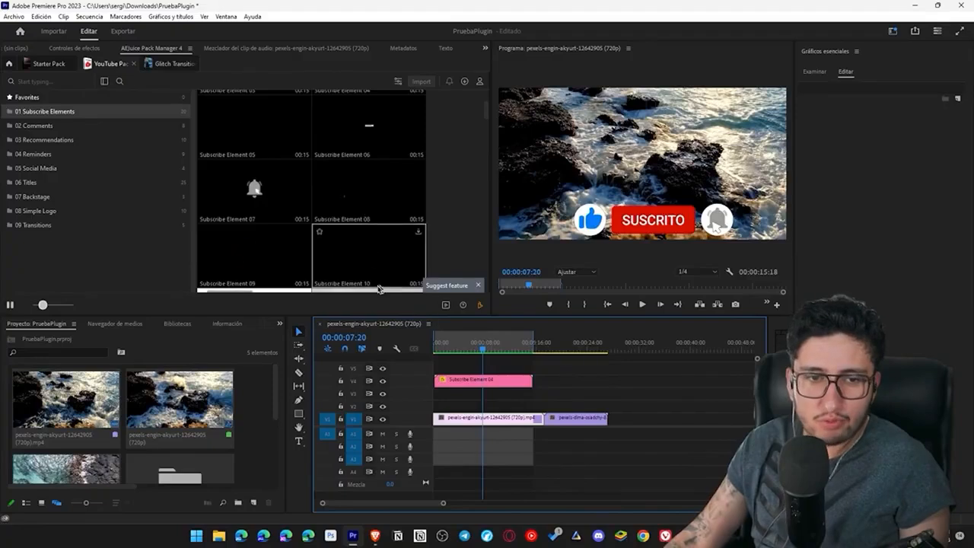
scroll(396, 243, "up", 3)
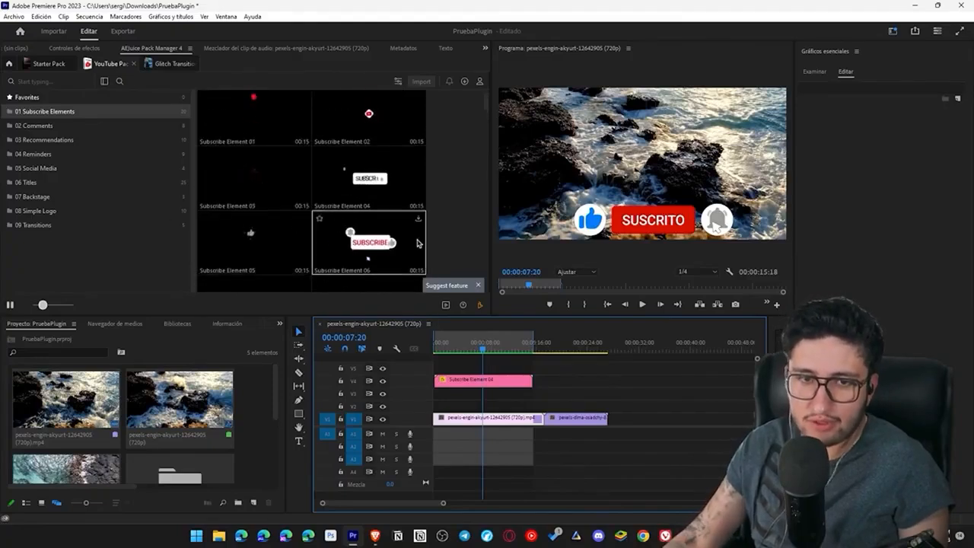
scroll(415, 243, "up", 1)
mouse_move(481, 348)
left_mouse_down()
mouse_move(468, 349)
mouse_move(488, 347)
left_mouse_up()
Browse the YouTube Pack's Backstage, Simple Logo, Titles, Reminders and Comments templates
left_click(62, 197)
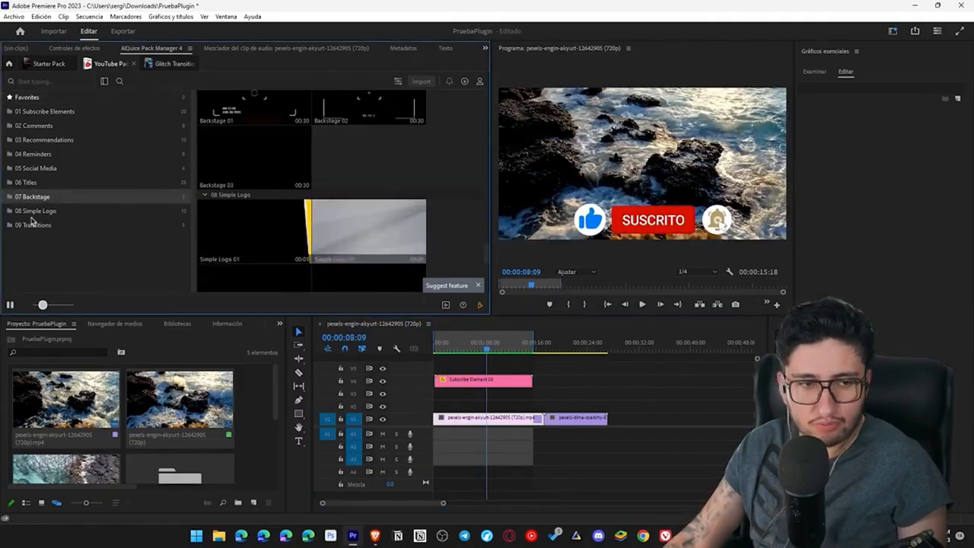
left_click(39, 212)
scroll(276, 215, "down", 5)
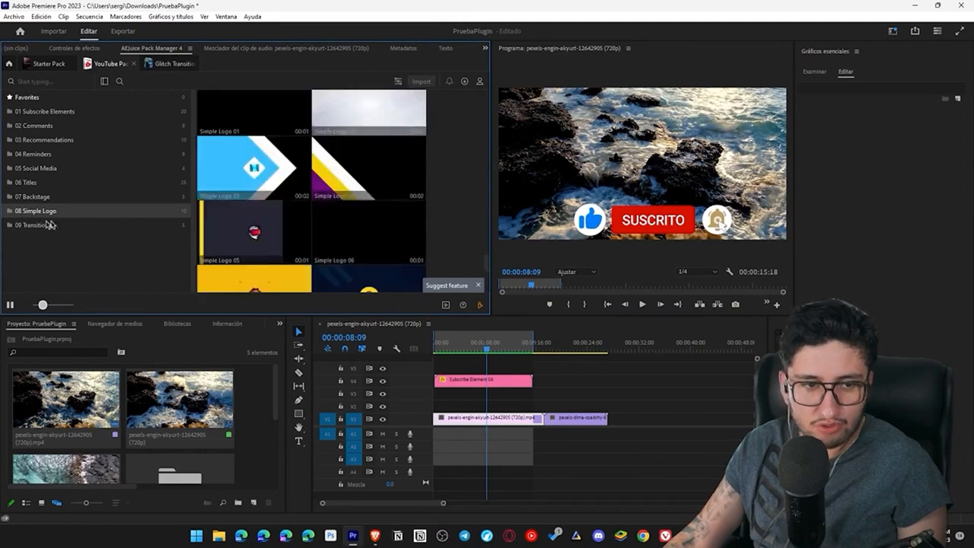
scroll(283, 211, "up", 2)
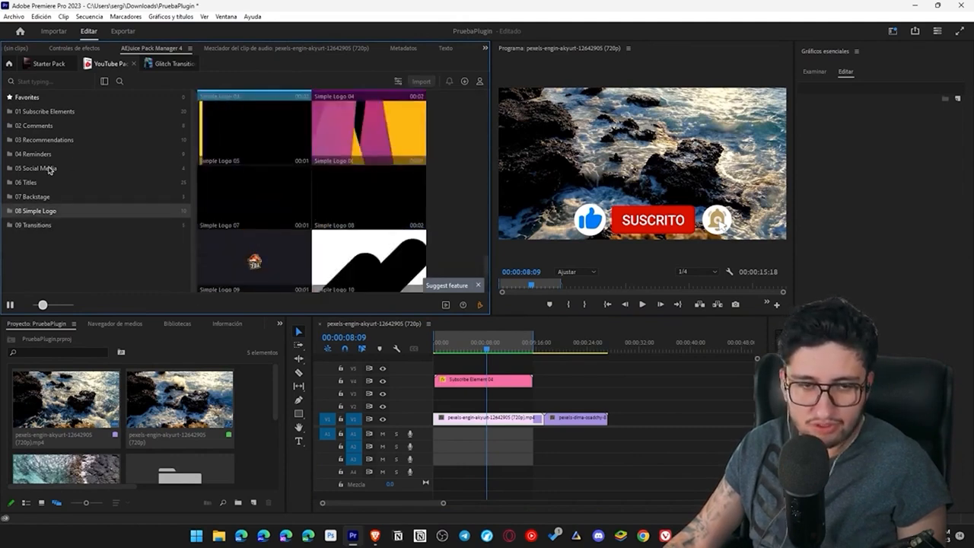
left_click(44, 185)
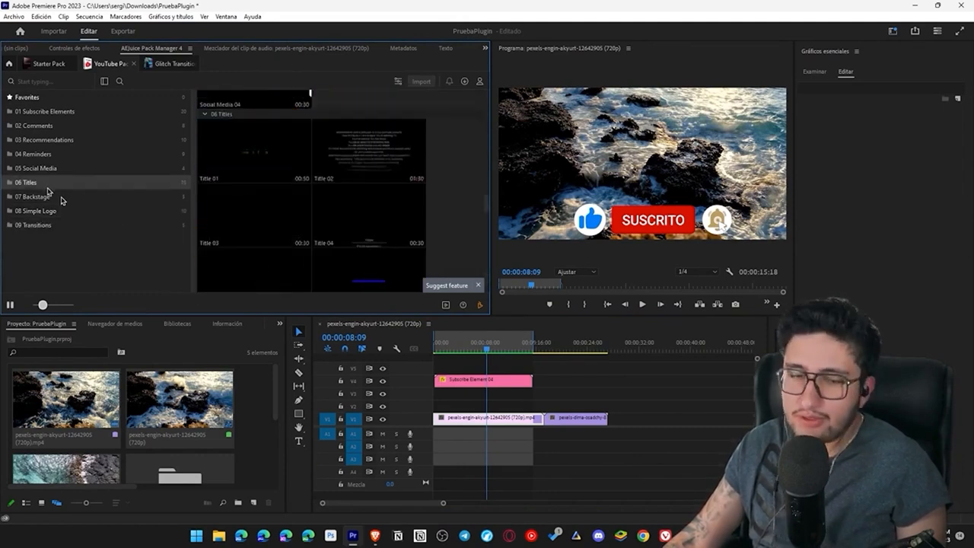
scroll(440, 213, "up", 1)
scroll(443, 206, "down", 2)
scroll(462, 200, "down", 1)
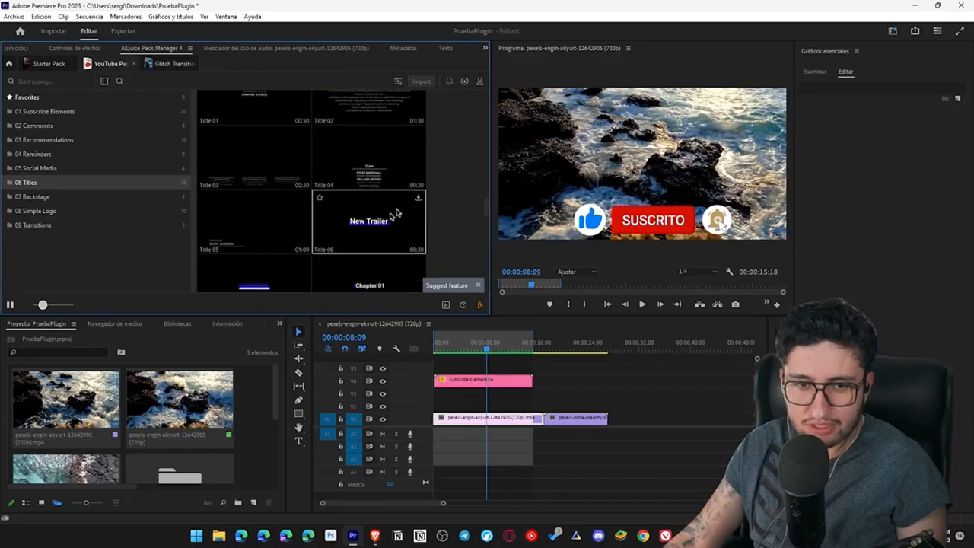
scroll(442, 173, "up", 2)
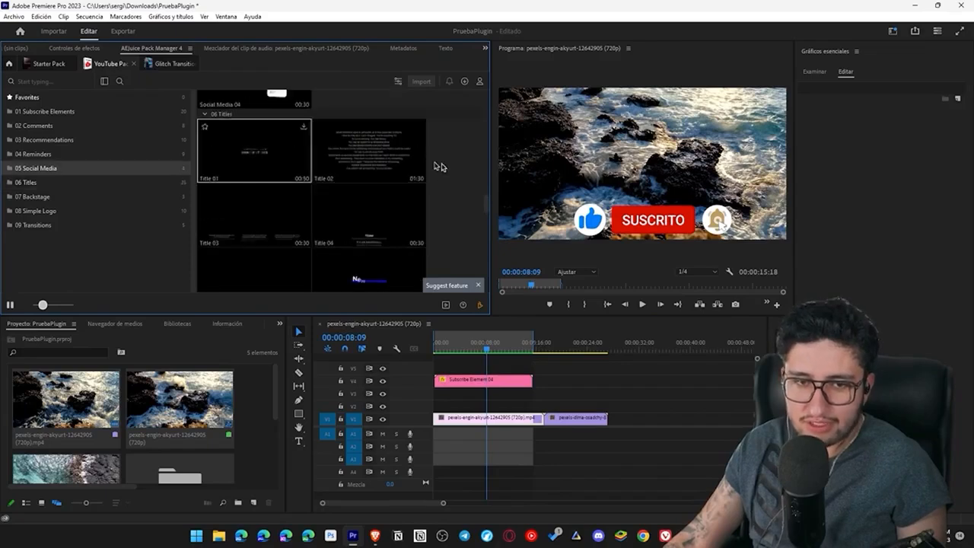
left_click(61, 155)
scroll(367, 201, "down", 2)
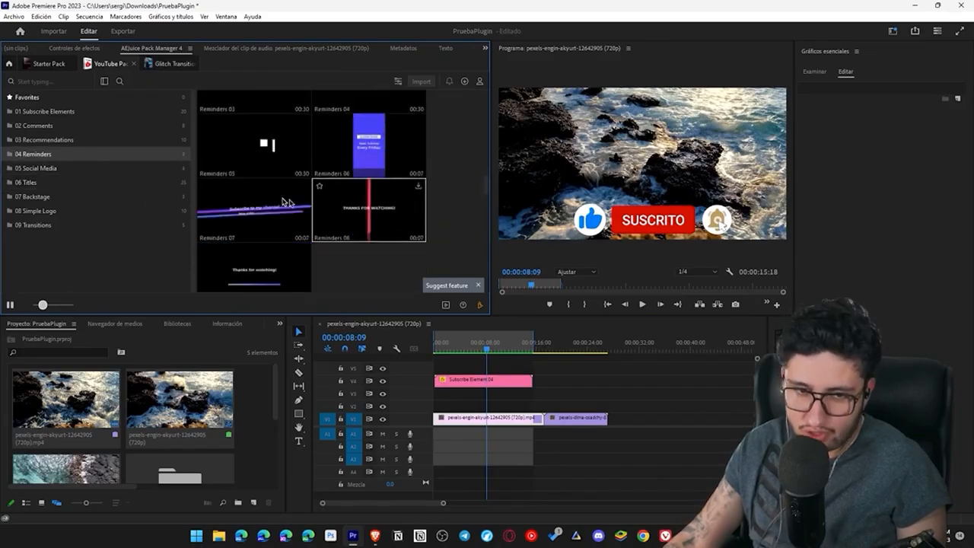
left_click(83, 127)
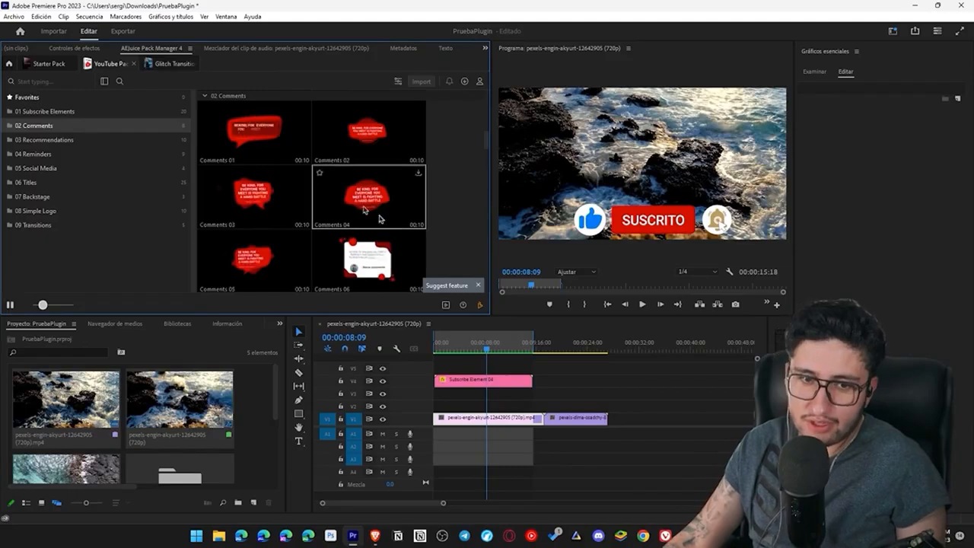
scroll(379, 219, "down", 1)
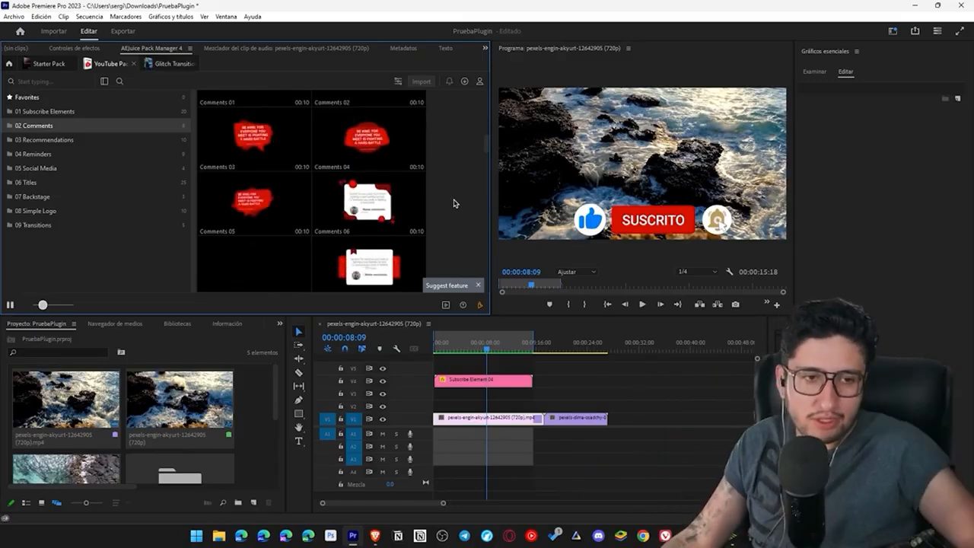
Return to the overview of all packs and look through the purchased ones, previewing Whiteboard and Broken Glass
left_click(47, 63)
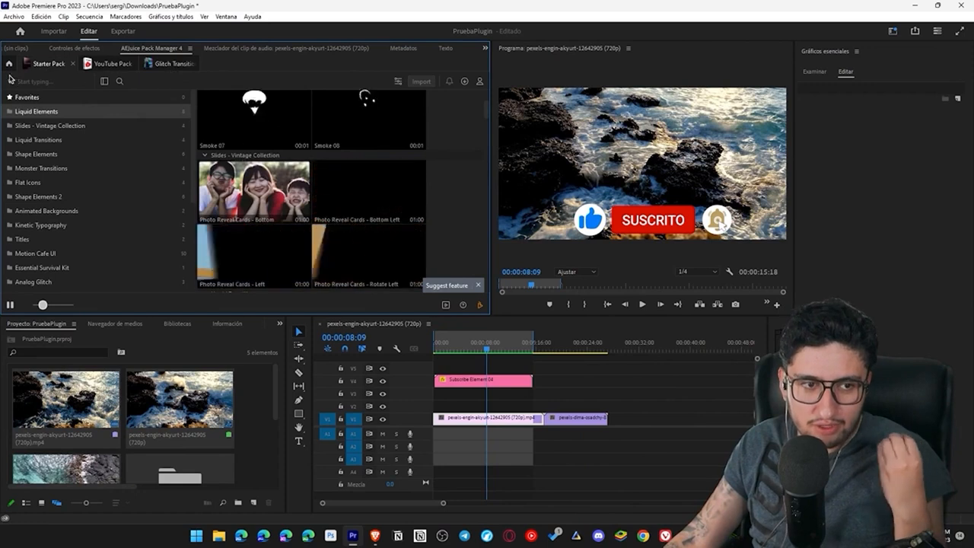
left_click(10, 64)
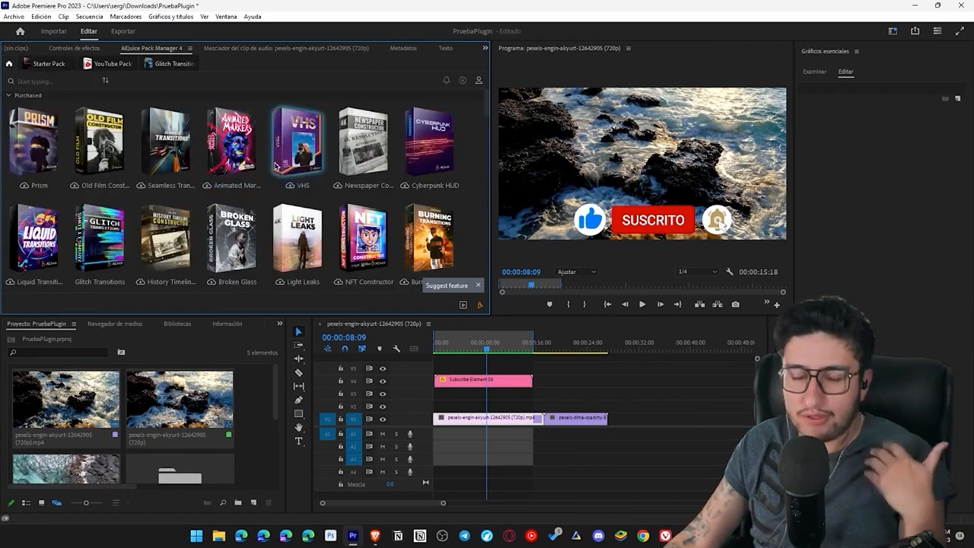
left_click(276, 155)
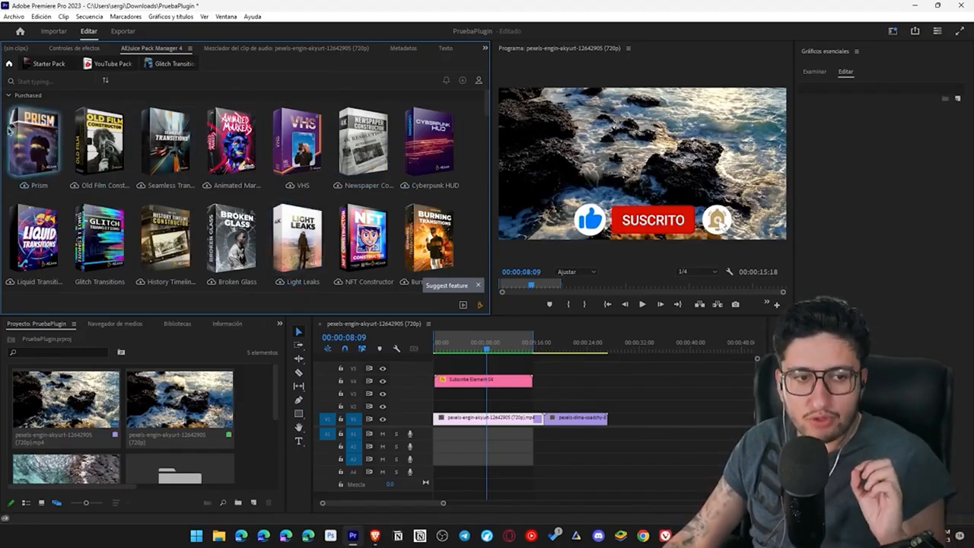
scroll(411, 190, "down", 3)
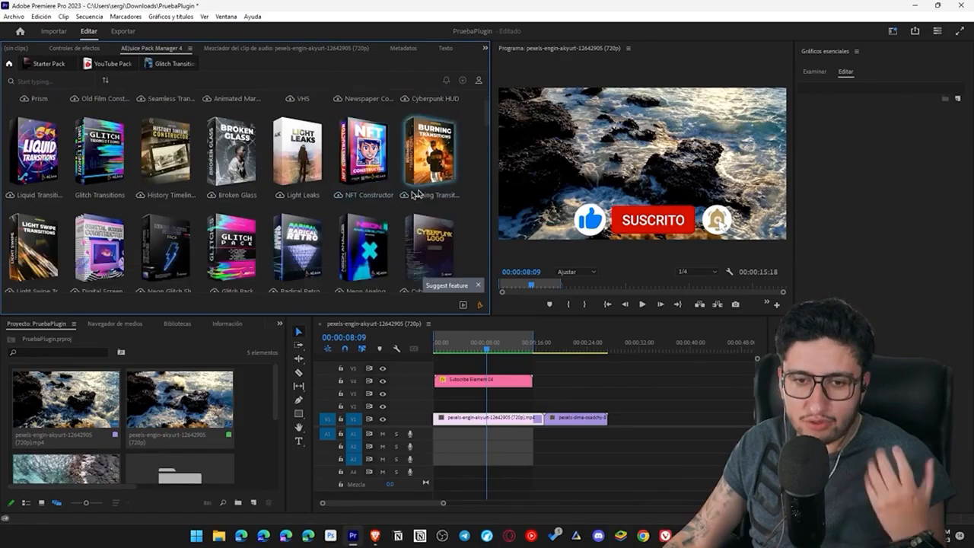
scroll(343, 205, "up", 3)
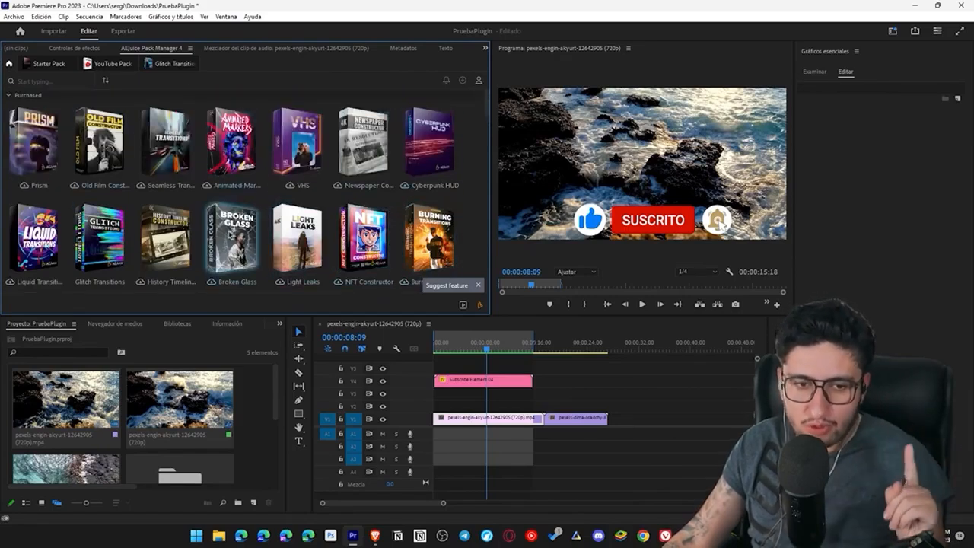
scroll(231, 233, "down", 4)
scroll(397, 221, "down", 3)
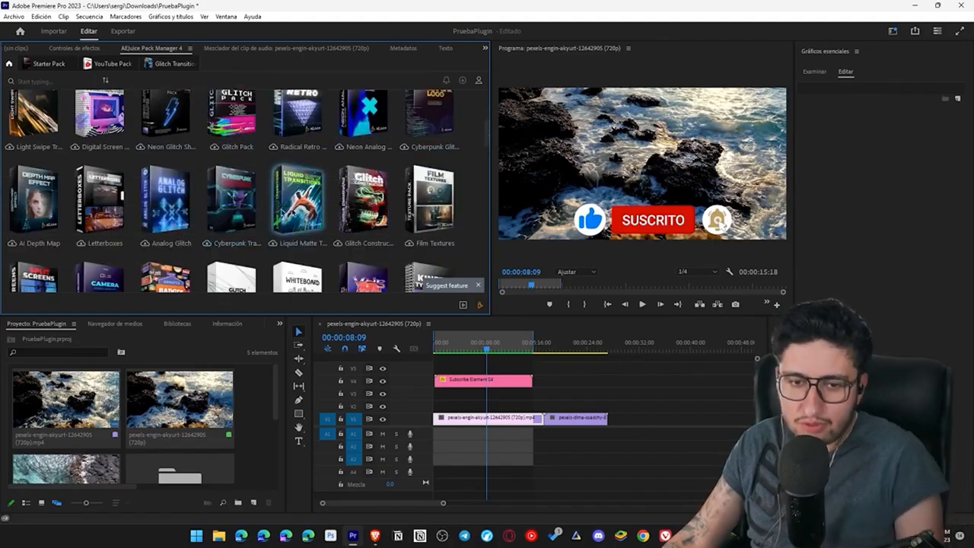
scroll(363, 229, "down", 2)
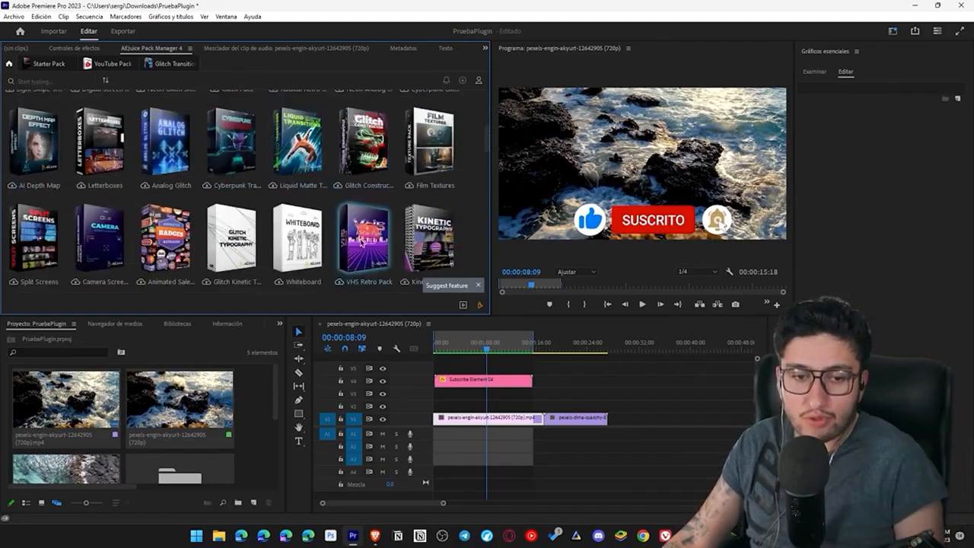
scroll(210, 229, "down", 3)
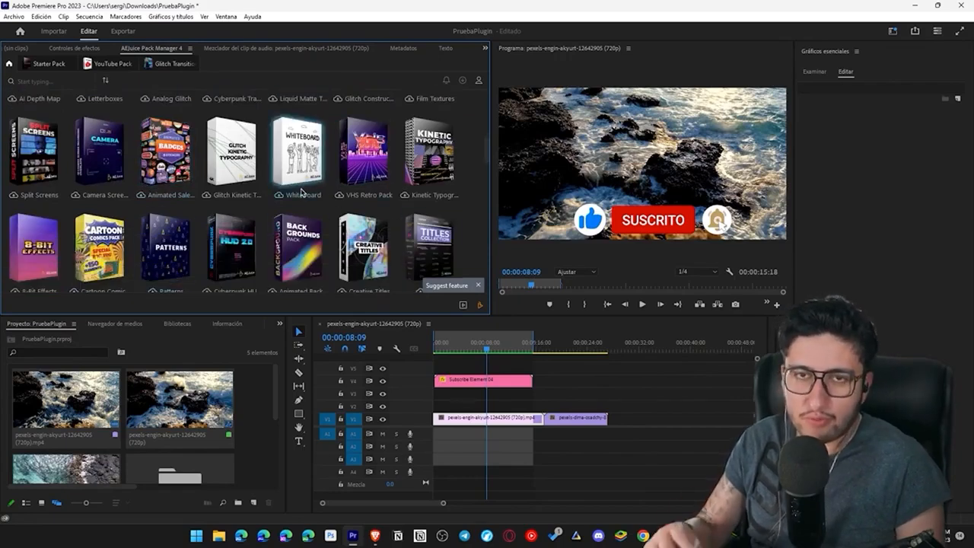
mouse_move(301, 192)
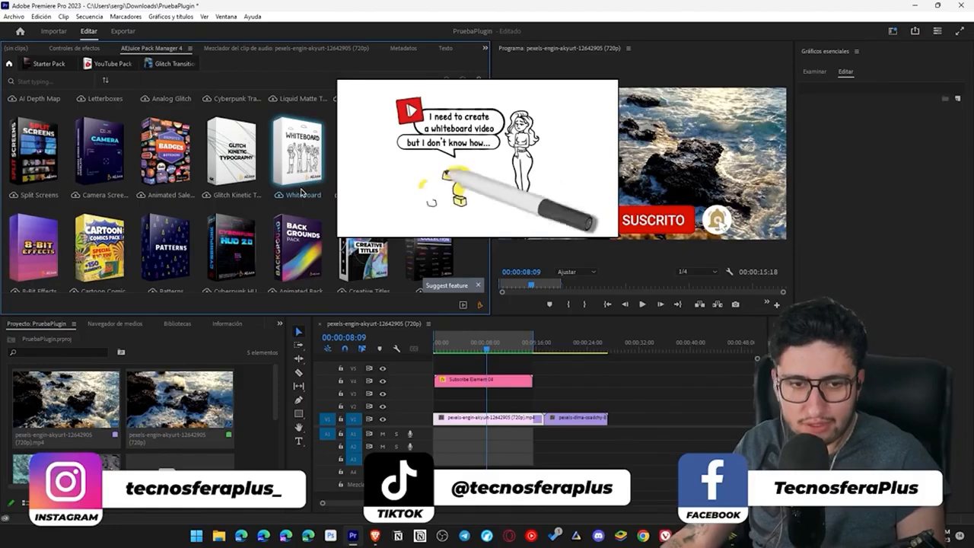
scroll(296, 244, "down", 1)
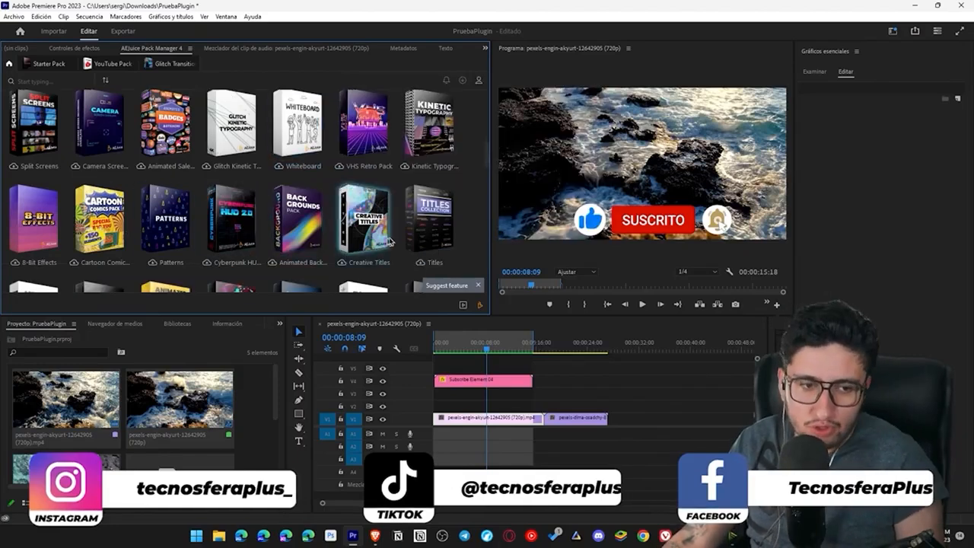
scroll(390, 241, "down", 1)
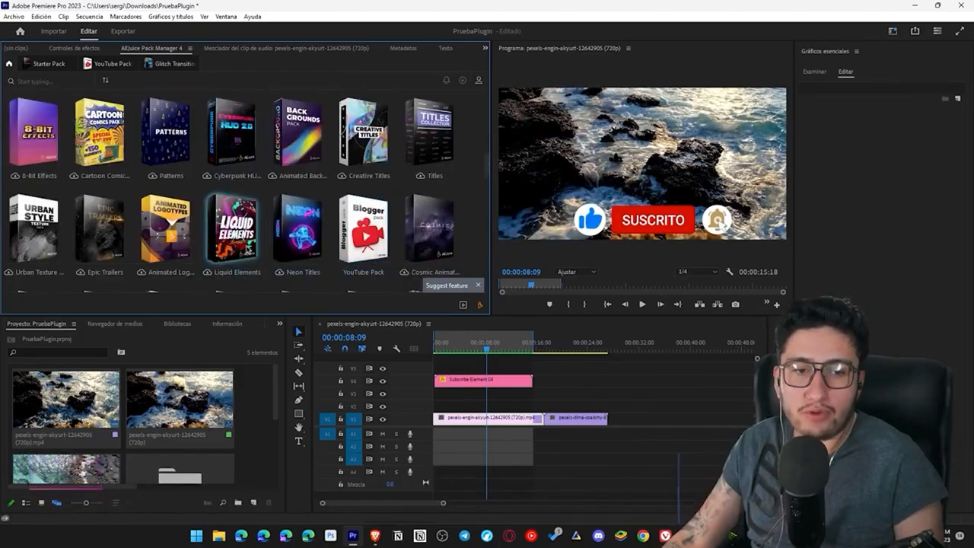
scroll(320, 228, "up", 5)
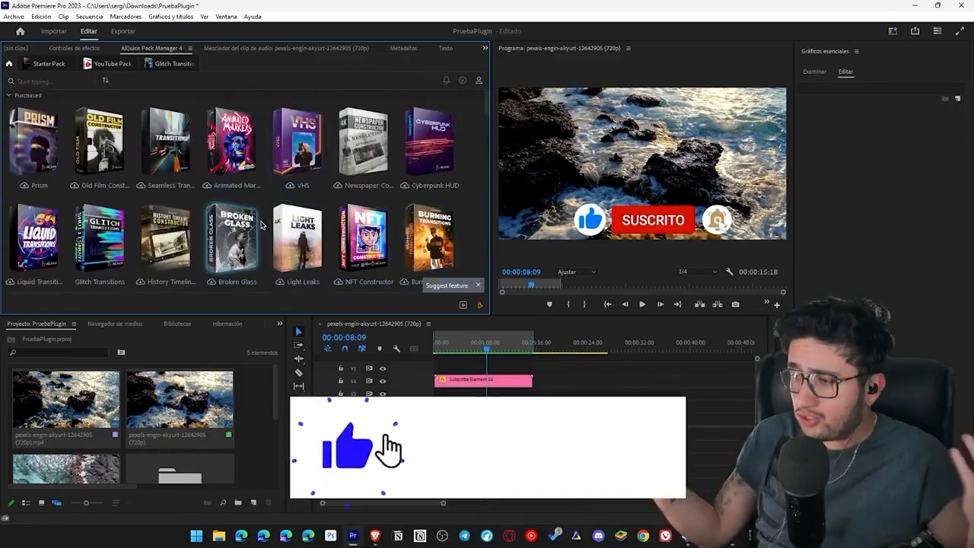
mouse_move(262, 224)
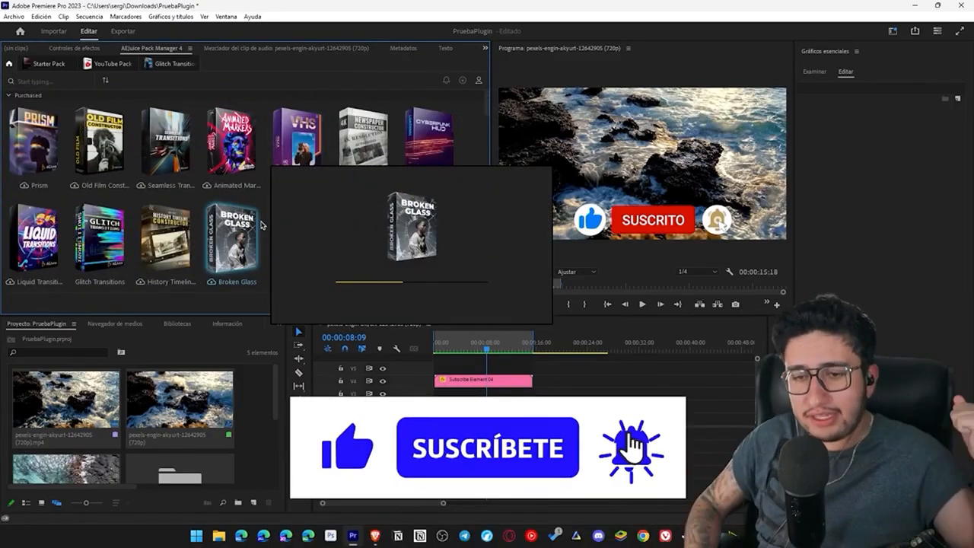